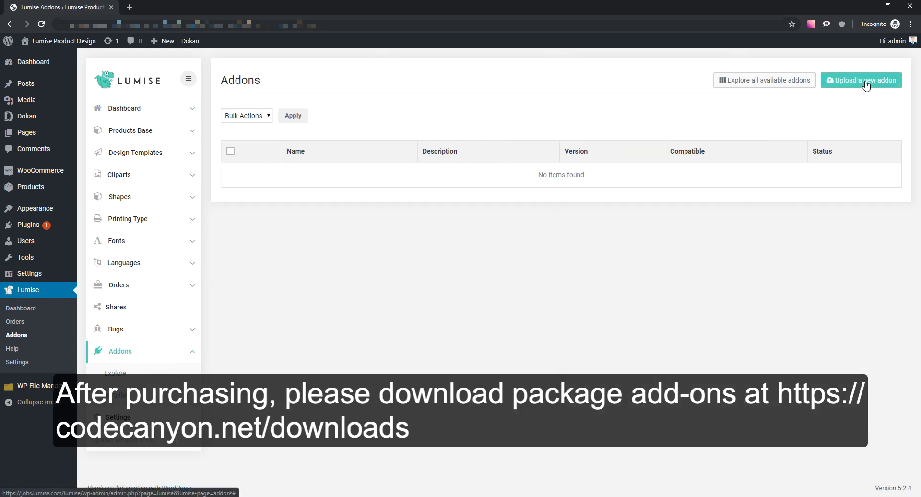
- Upload addons.zip from the Desktop and install the addons package
left_click(856, 81)
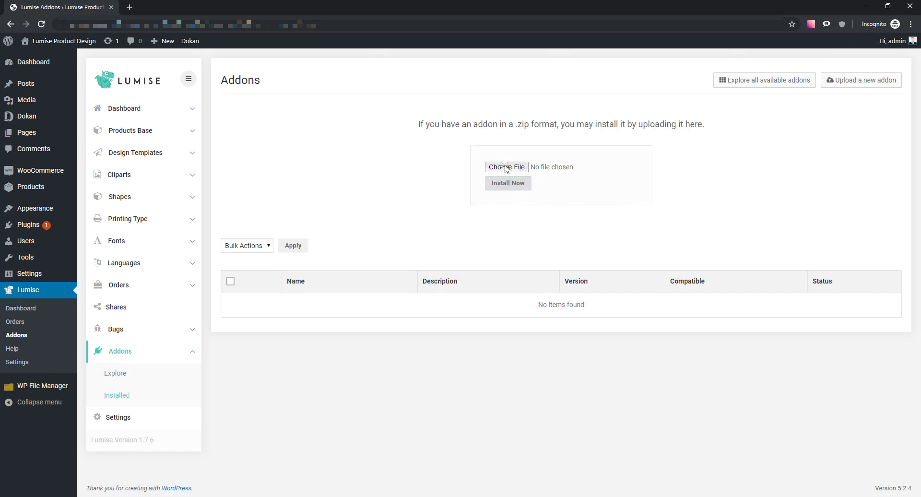
left_click(505, 168)
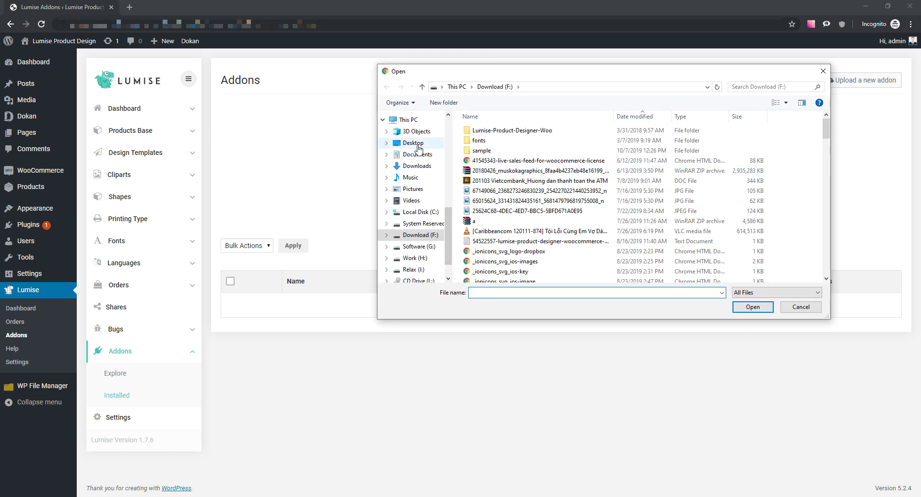
left_click(412, 143)
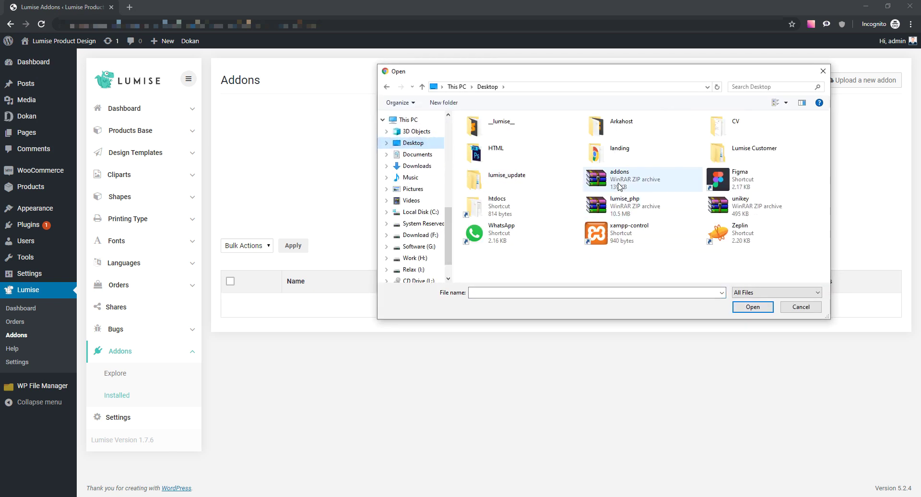
left_click(619, 180)
left_click(752, 310)
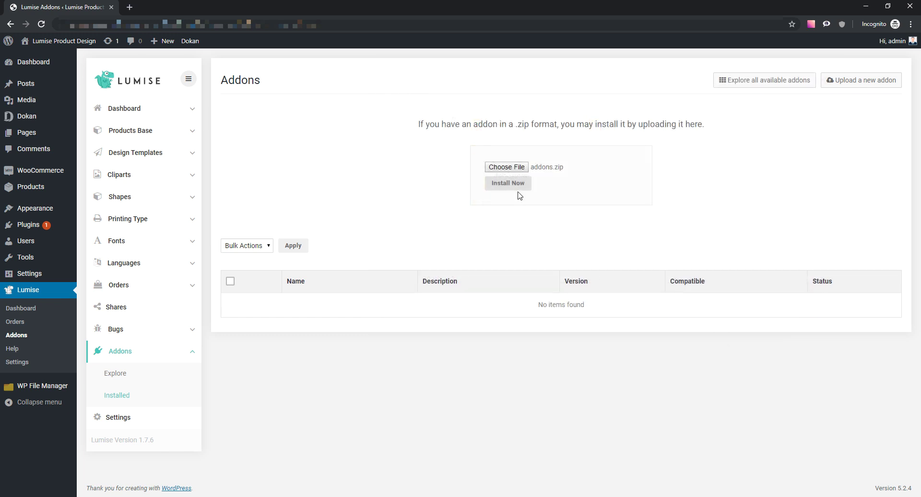
left_click(518, 187)
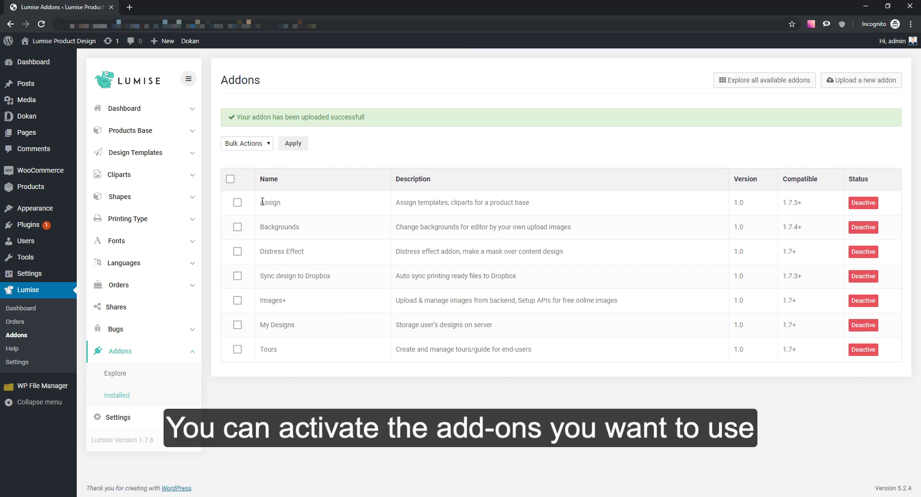
- Select all seven installed addons and apply the Active bulk action to them
left_click_drag(271, 216, 298, 353)
left_click(401, 389)
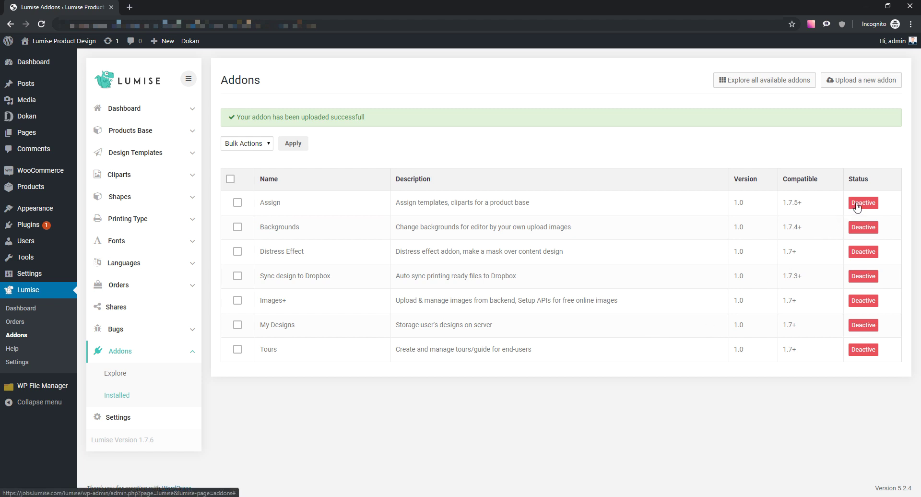
left_click(230, 178)
left_click(245, 143)
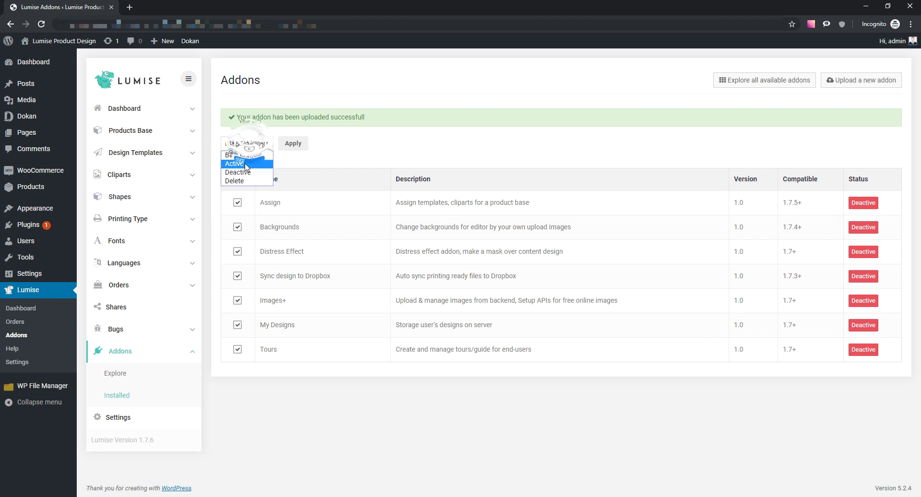
left_click(244, 163)
left_click(293, 143)
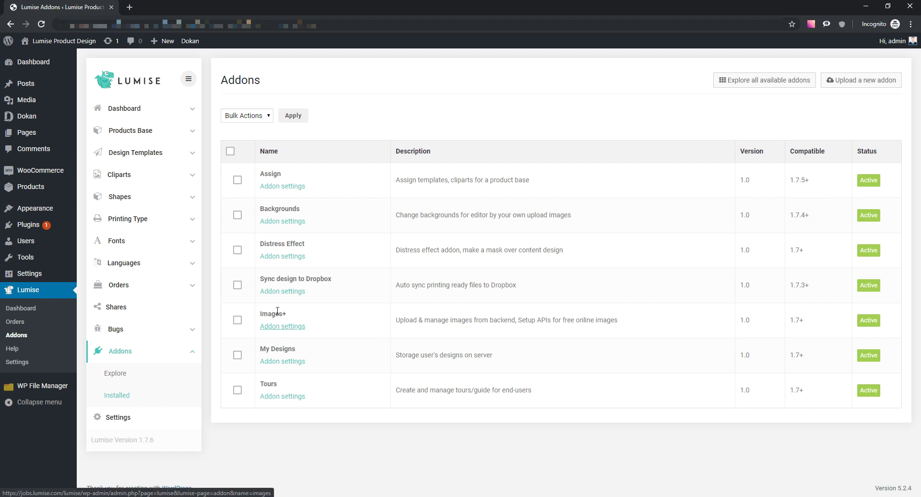
double_click(266, 173)
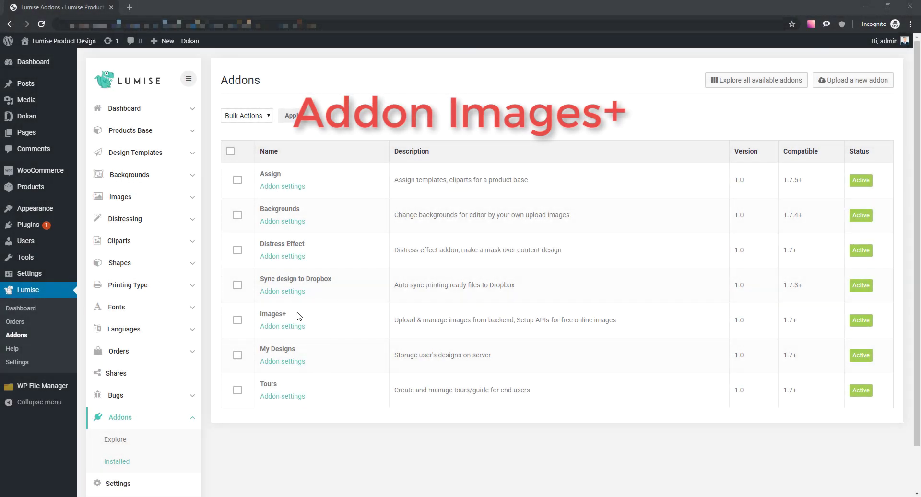
- Go to the Lumise Images list and start a new image
double_click(276, 314)
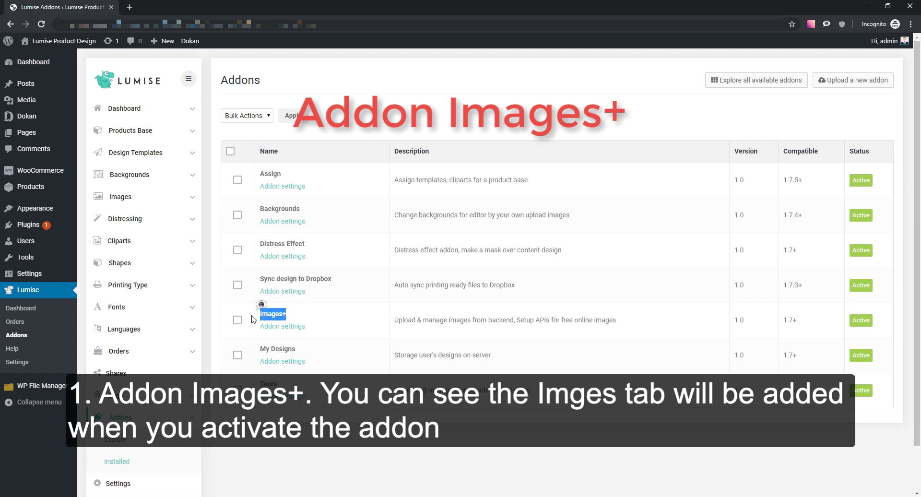
left_click(253, 319)
left_click(125, 198)
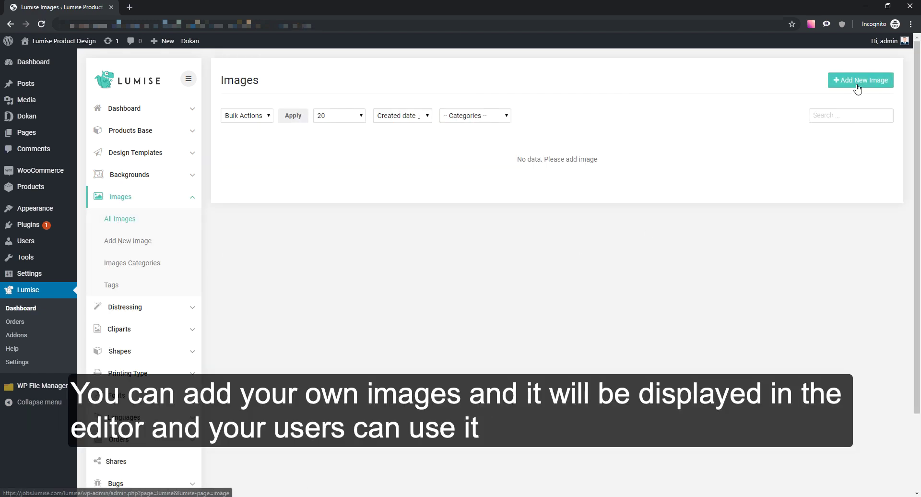
left_click(861, 80)
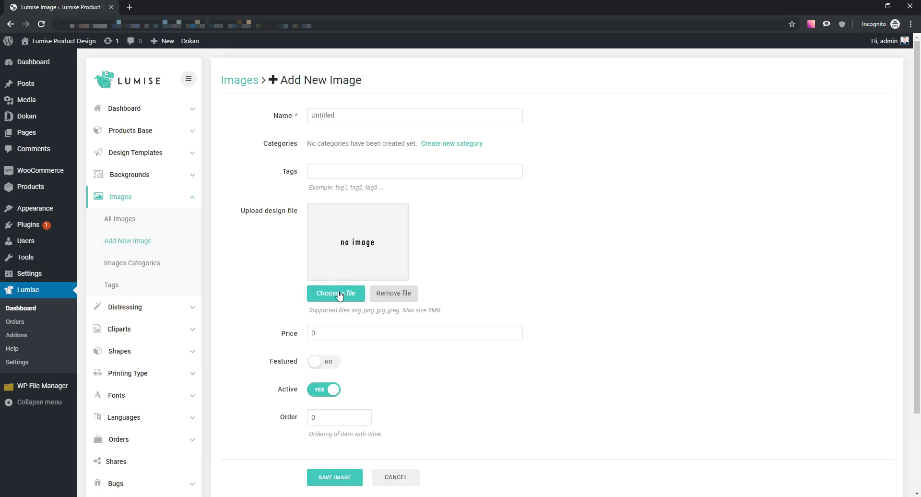
- Name the image Img1, load the img1 laptop-and-coffee photo from the Desktop, and save it
double_click(356, 117)
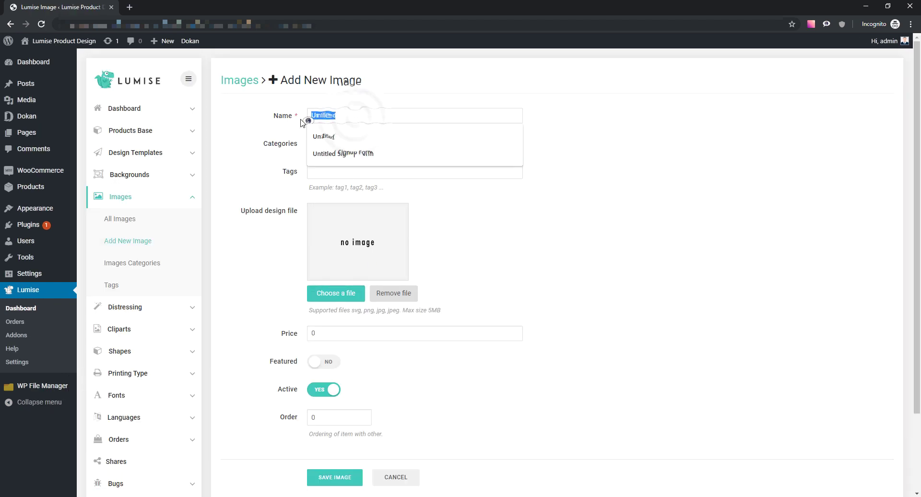
key("BackSpace")
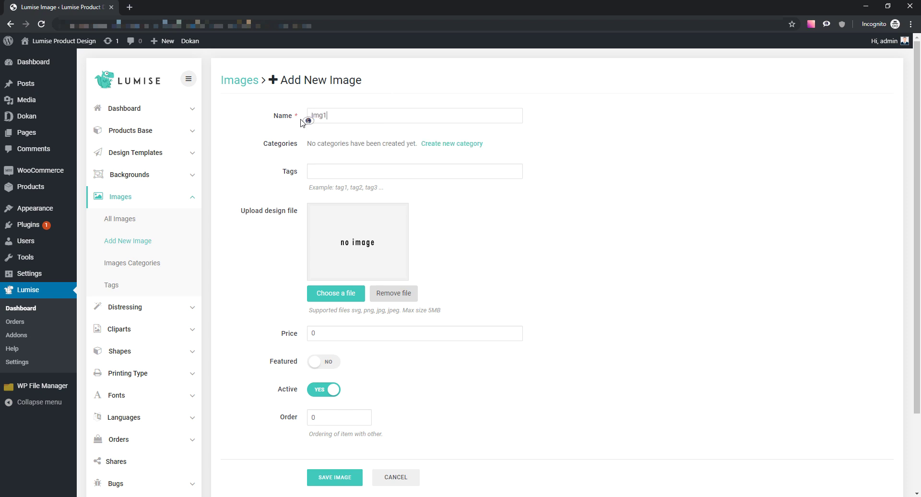
left_click(327, 297)
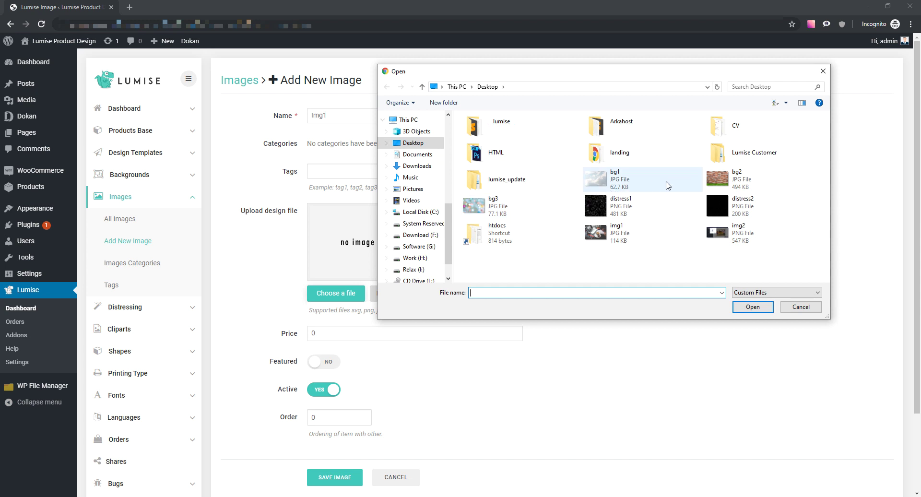
double_click(595, 232)
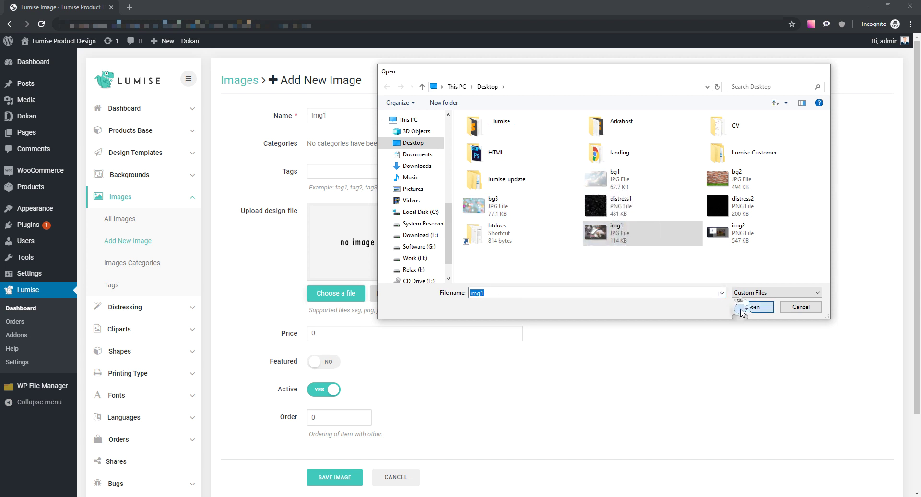
scroll(455, 320, "down", 2)
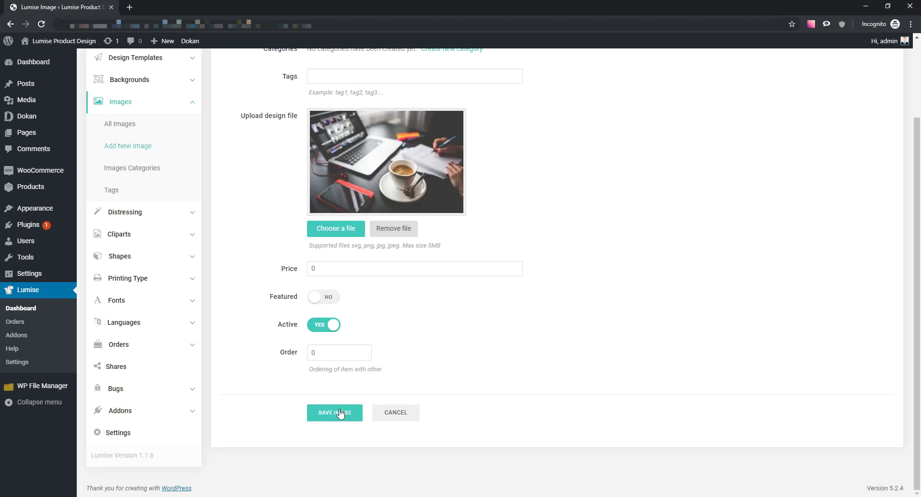
left_click(339, 413)
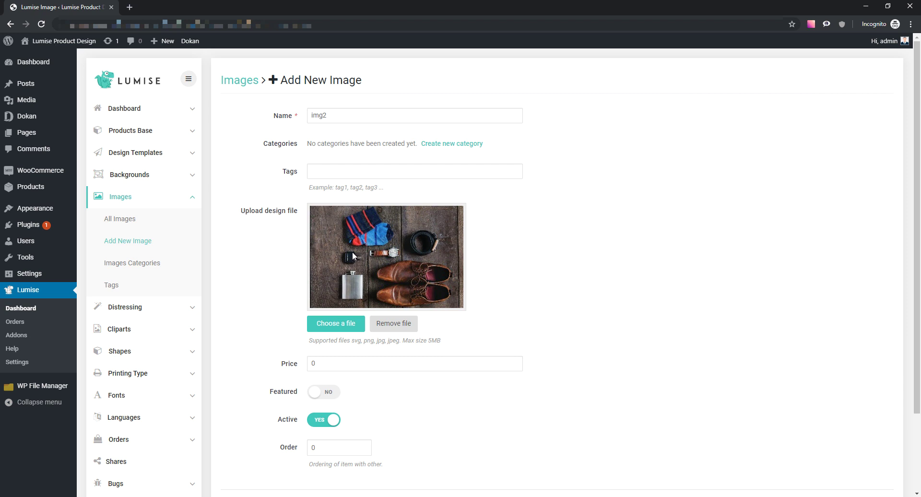
- Save img2 with the socks-belt-and-shoes photo and return to the images list
scroll(325, 263, "down", 2)
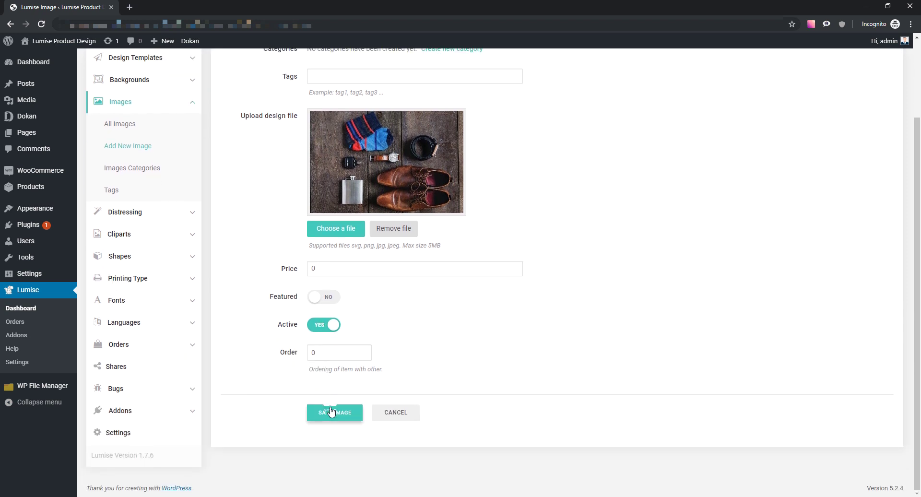
left_click(330, 411)
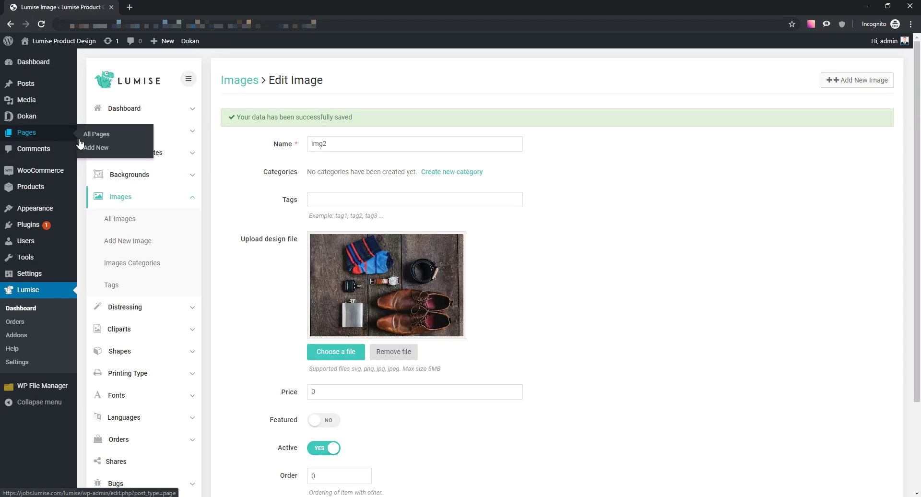
left_click(138, 218)
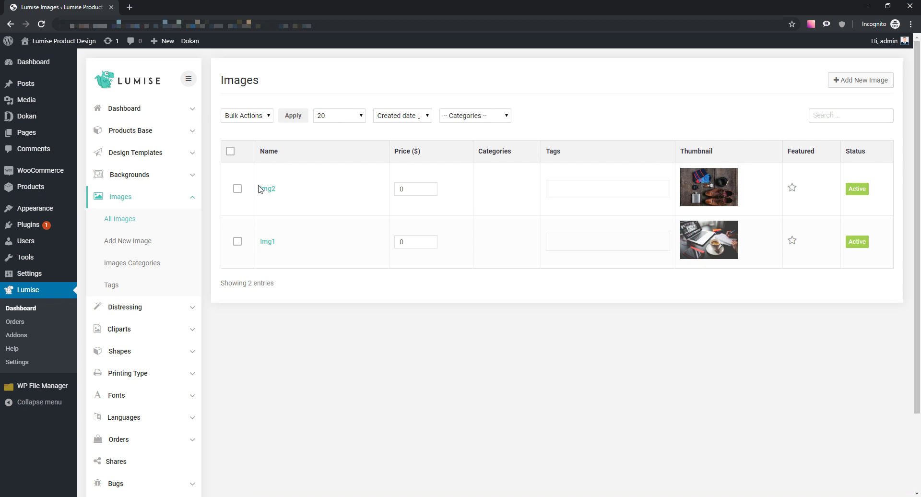
- Open the site's Design Editor page in a new tab and load the Test T-shirt
left_click_drag(259, 187, 282, 249)
left_click(323, 277)
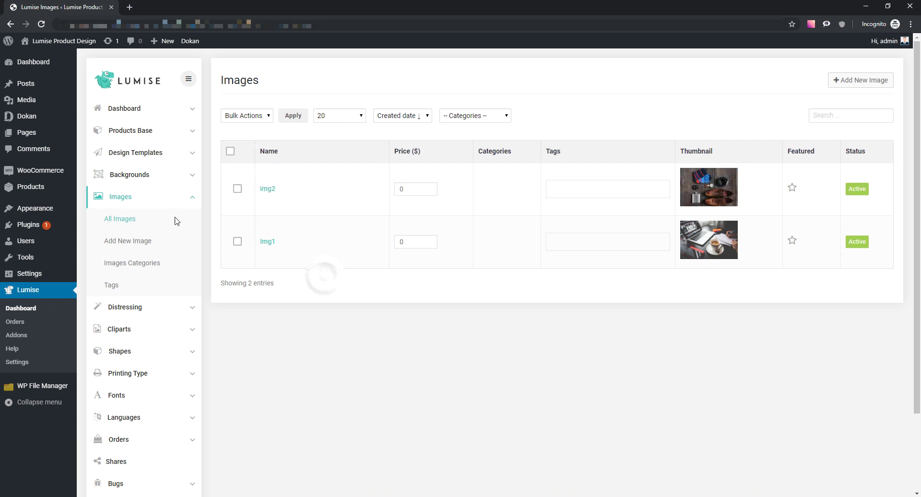
middle_click(38, 133)
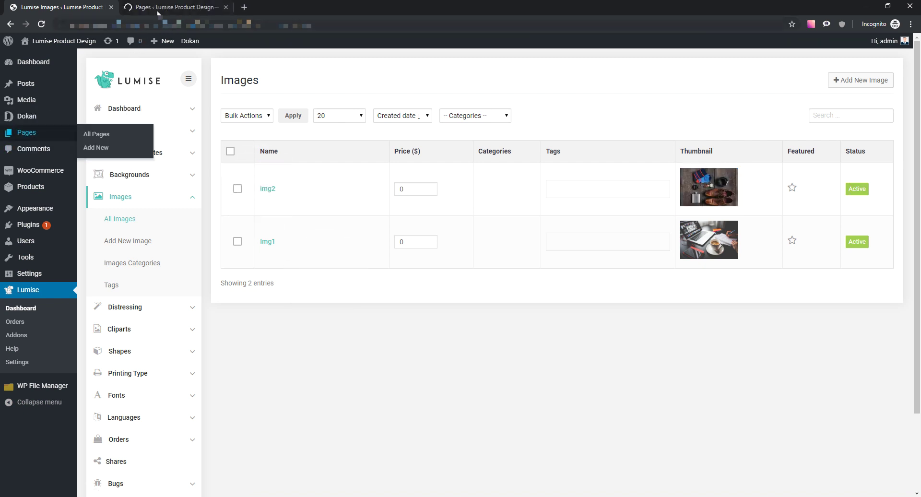
left_click(156, 6)
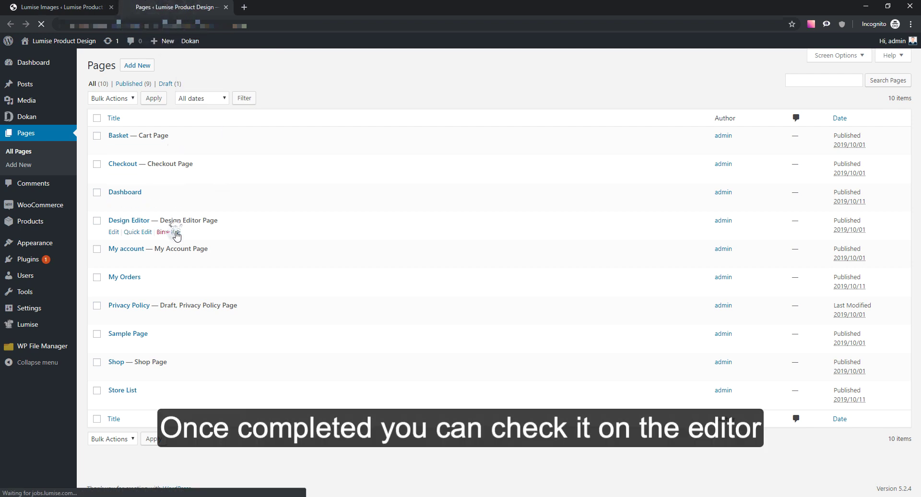
left_click(177, 233)
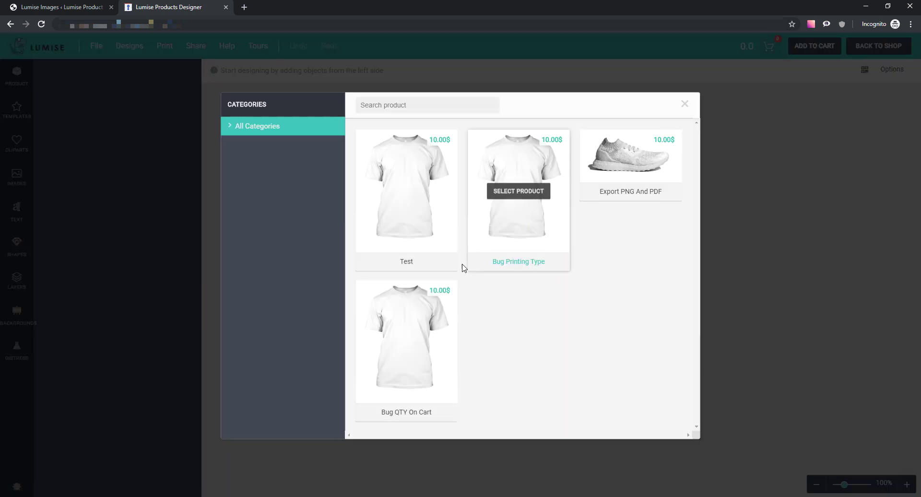
left_click(430, 194)
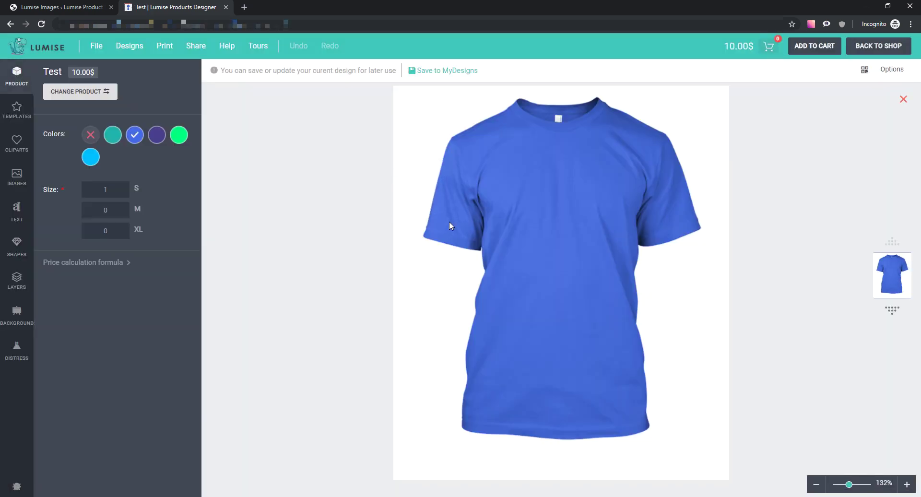
- Add the laptop-and-coffee image to the shirt and size it near the print area's top
left_click(27, 179)
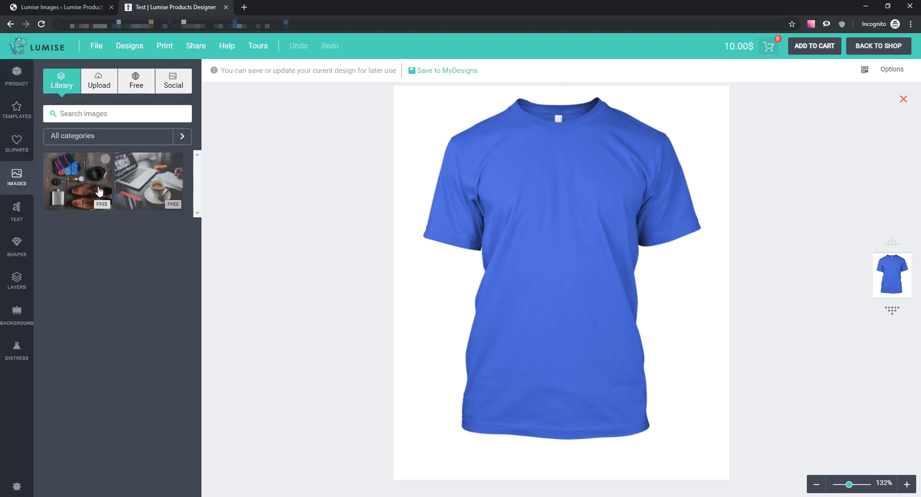
mouse_move(178, 162)
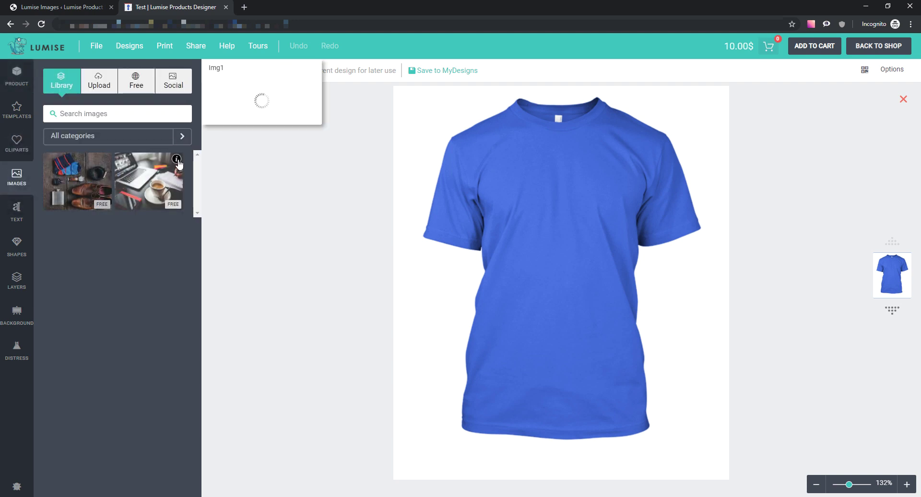
mouse_move(106, 162)
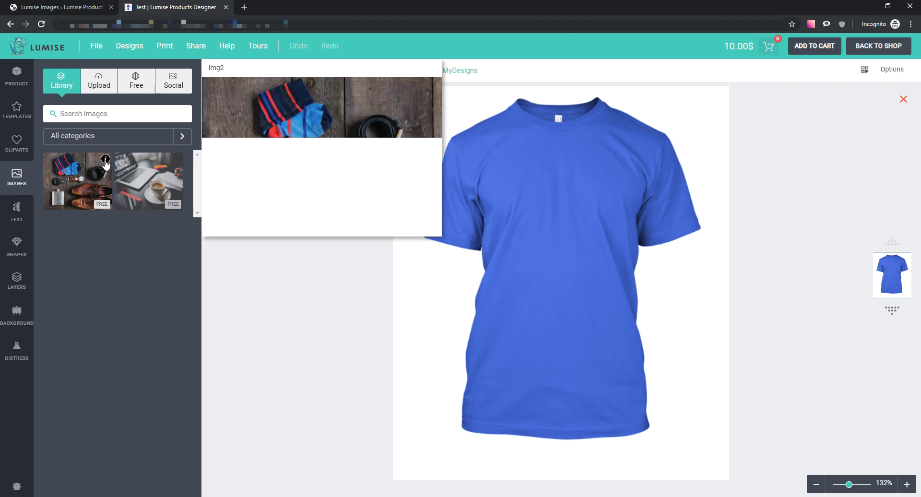
left_click(153, 179)
left_click_drag(602, 252, 603, 219)
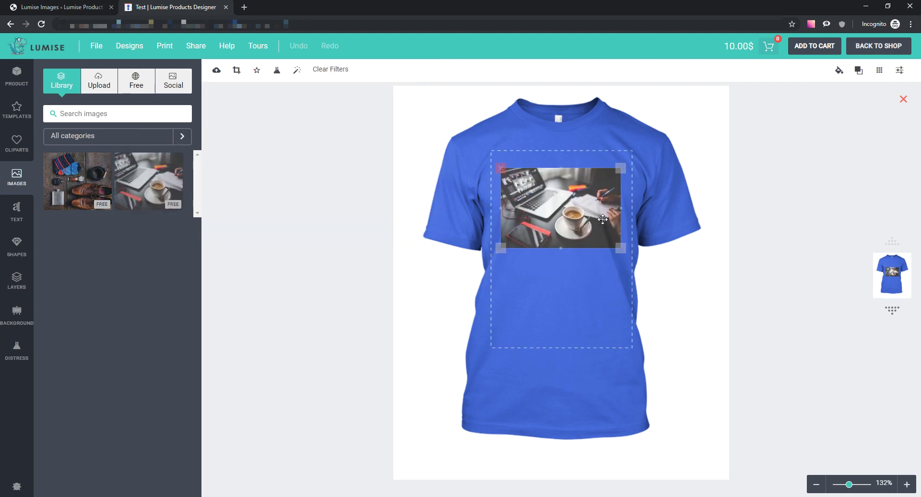
left_click_drag(629, 248, 611, 271)
left_click_drag(582, 243, 574, 212)
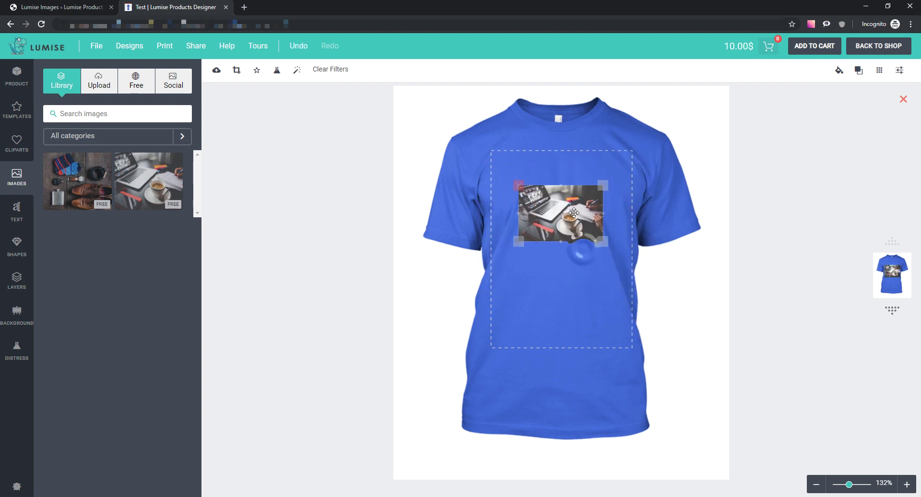
- Add the shoes image below the laptop photo, shrink it, then return to the admin Images list
left_click(80, 184)
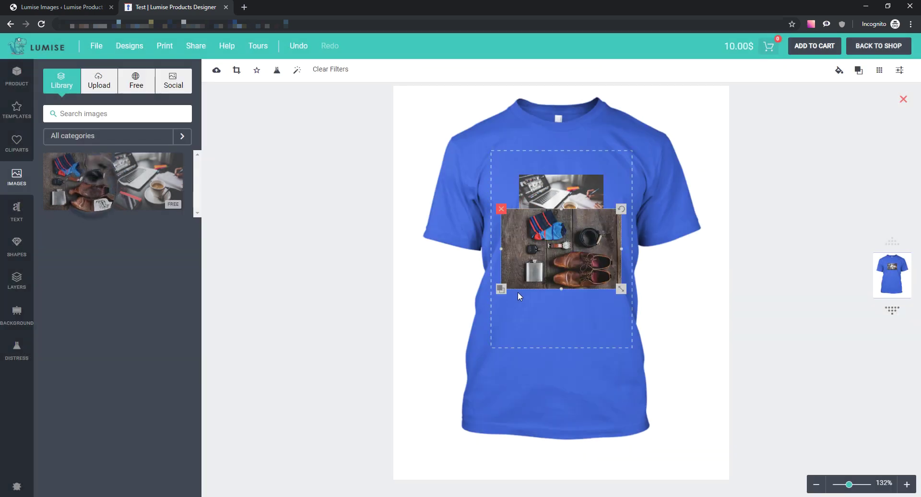
left_click_drag(566, 258, 567, 309)
left_click_drag(623, 340, 587, 310)
left_click(673, 275)
left_click(553, 306)
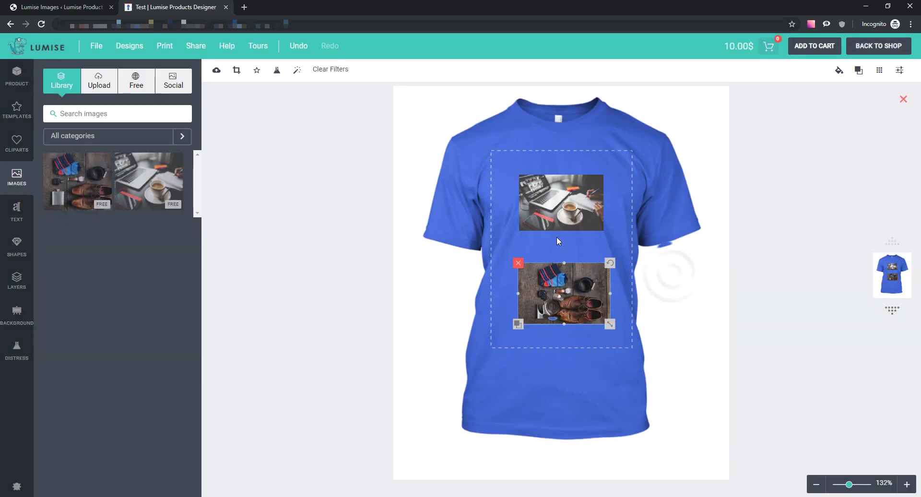
left_click(558, 241)
left_click(558, 211)
left_click(242, 169)
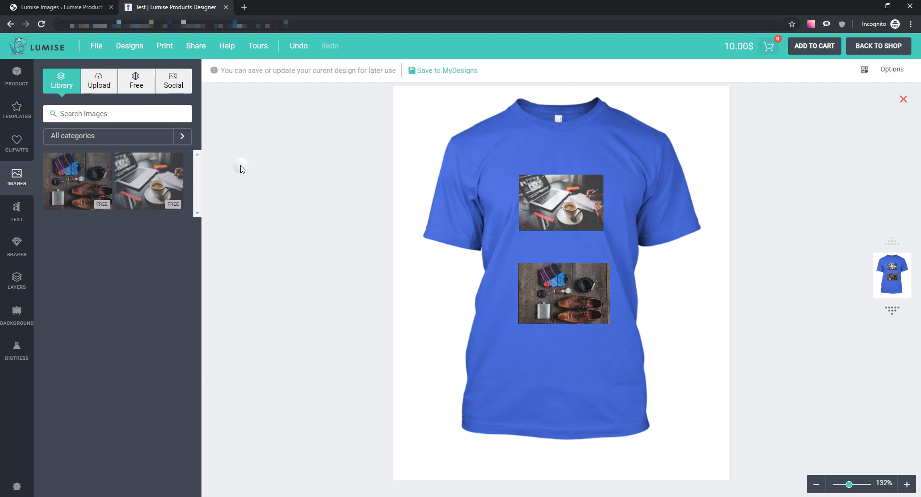
left_click(77, 8)
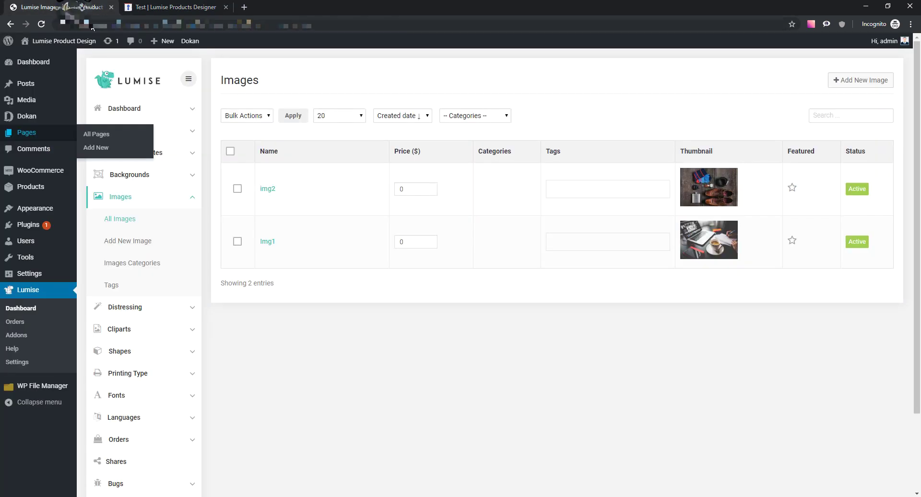
- Open the Images+ addon settings from the installed addons list
scroll(194, 458, "down", 2)
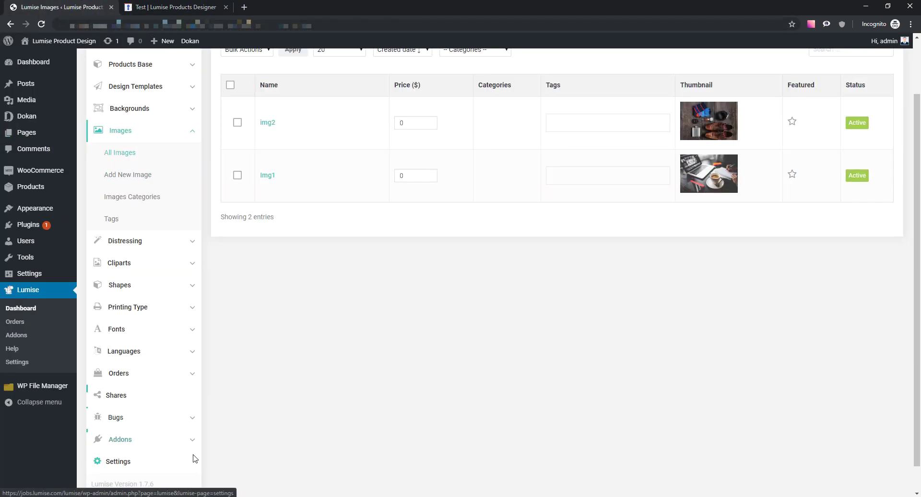
scroll(194, 458, "down", 1)
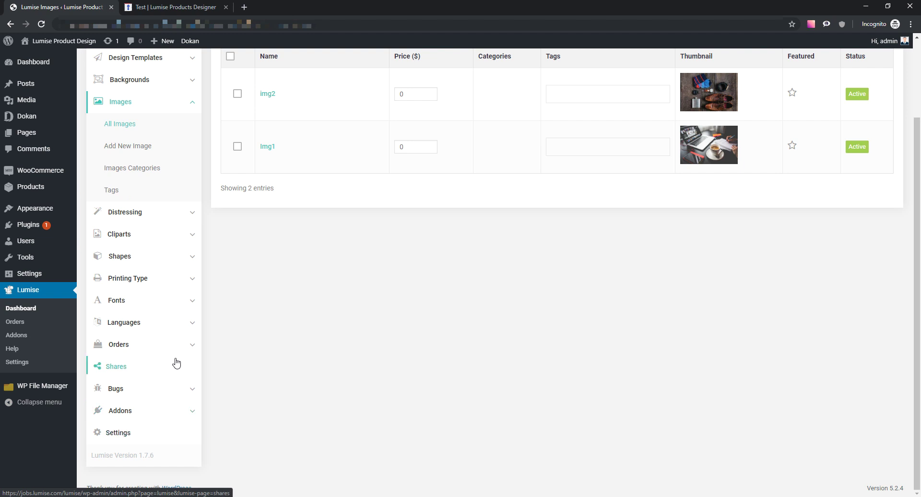
left_click(176, 411)
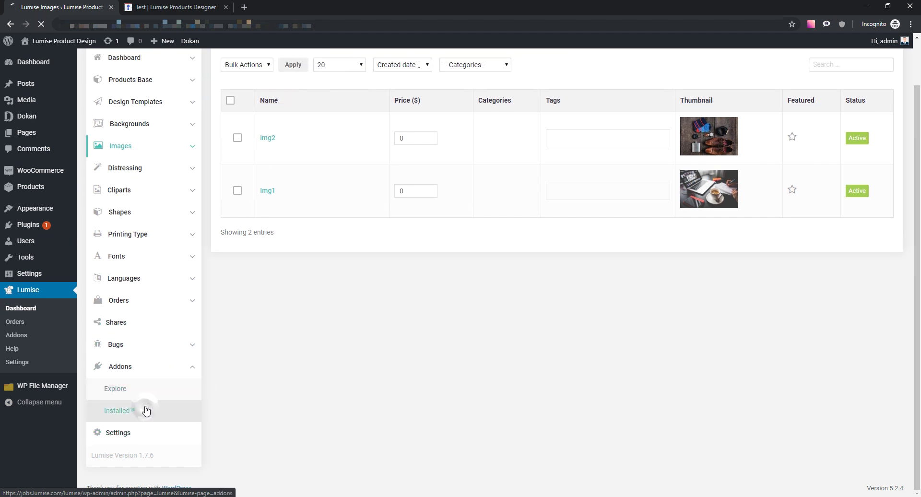
left_click(147, 410)
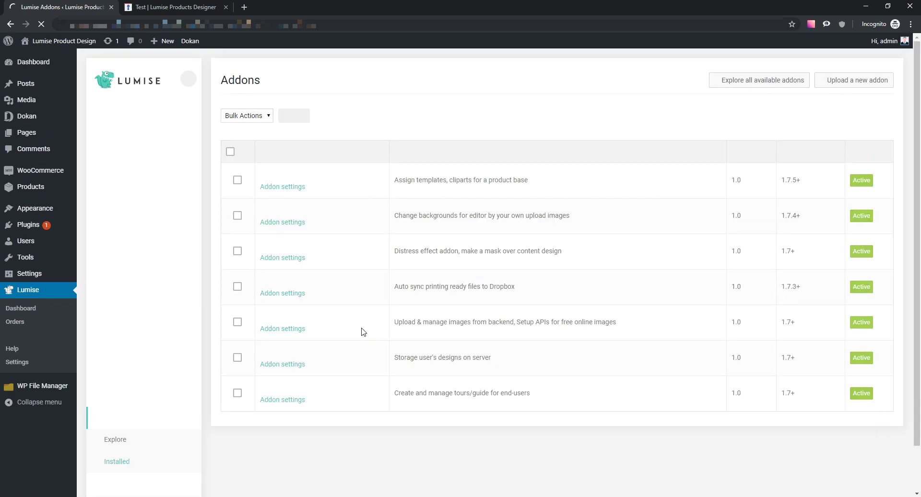
left_click(282, 327)
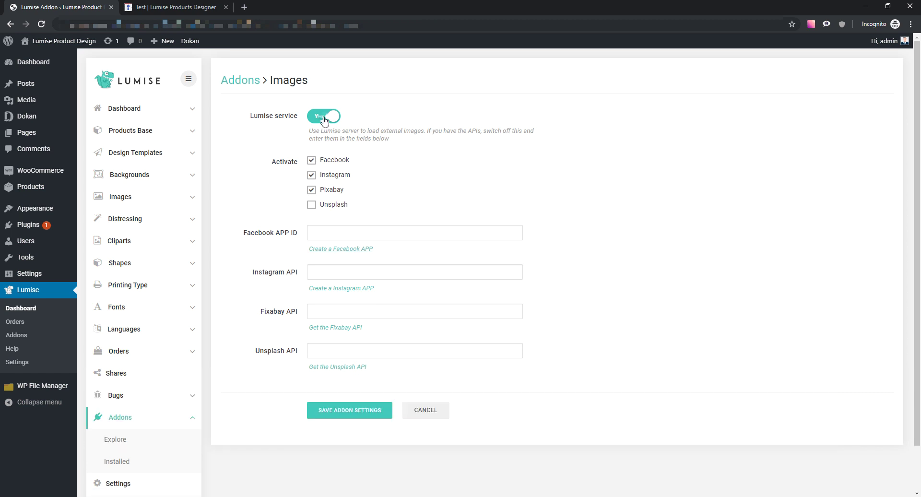
- Turn off the Lumise service and review the Facebook, Instagram, Fixabay and Unsplash API fields
left_click(324, 118)
left_click(337, 234)
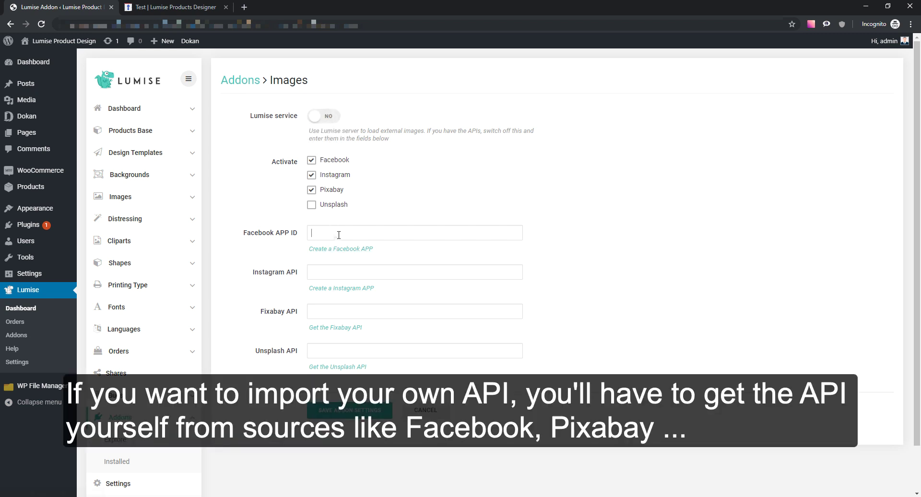
left_click(357, 274)
left_click(355, 314)
left_click(360, 351)
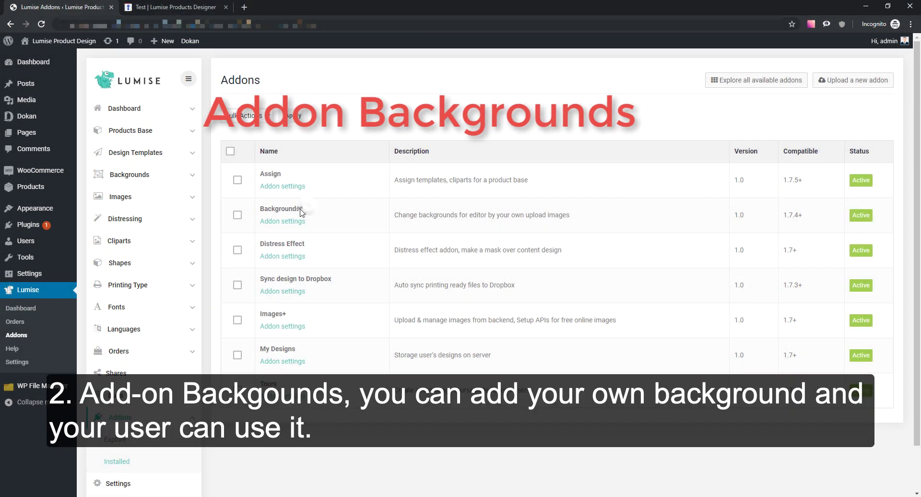
- Open All Backgrounds from the Lumise menu, confirming no backgrounds exist yet
double_click(288, 209)
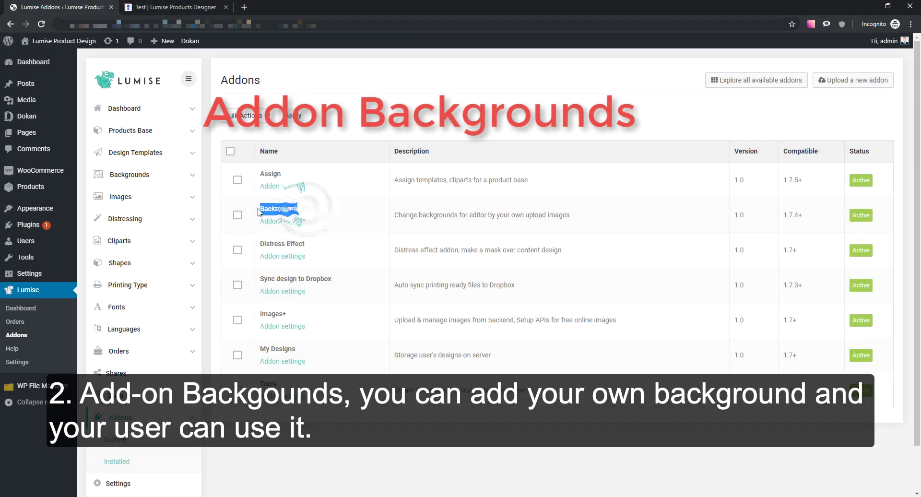
left_click(320, 213)
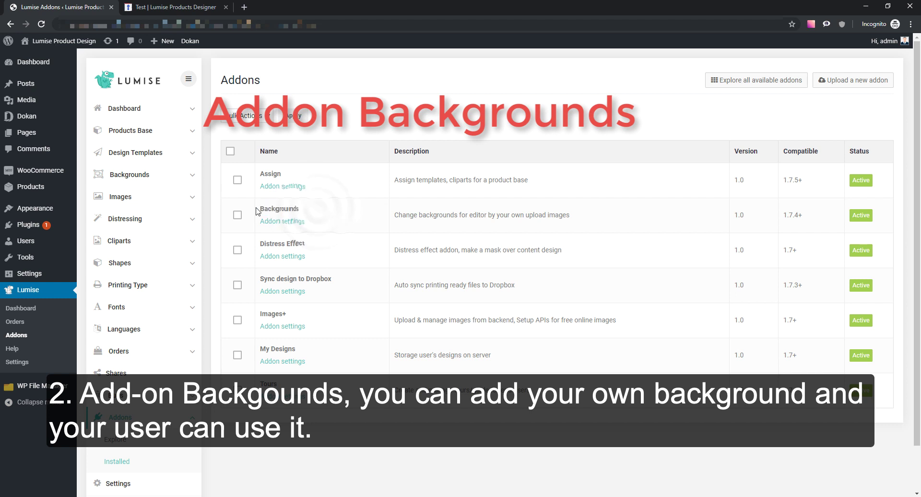
double_click(322, 213)
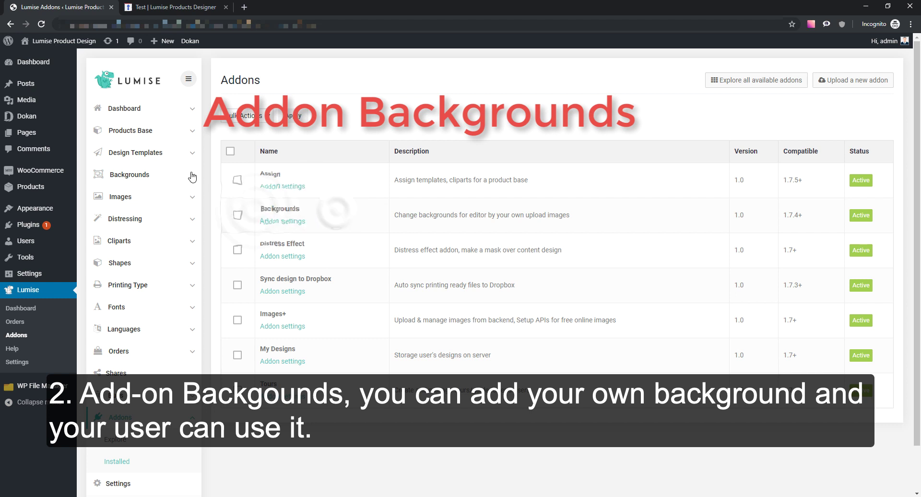
left_click(130, 174)
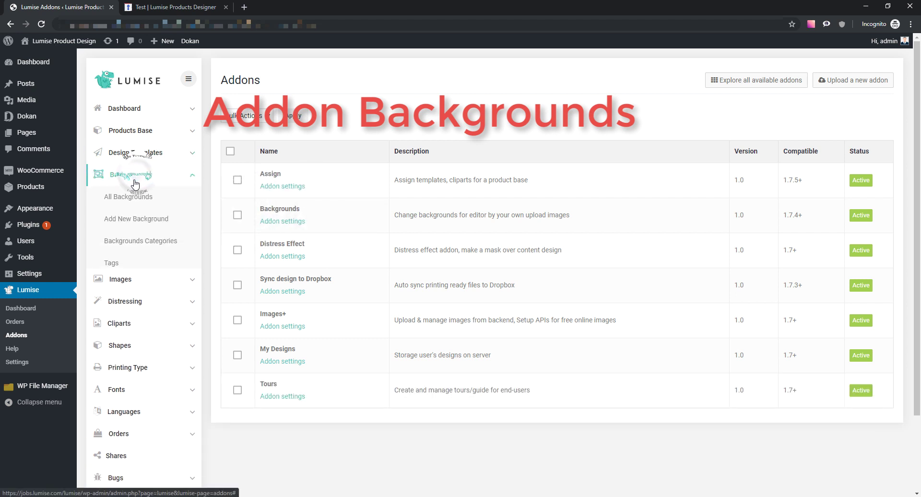
left_click(136, 201)
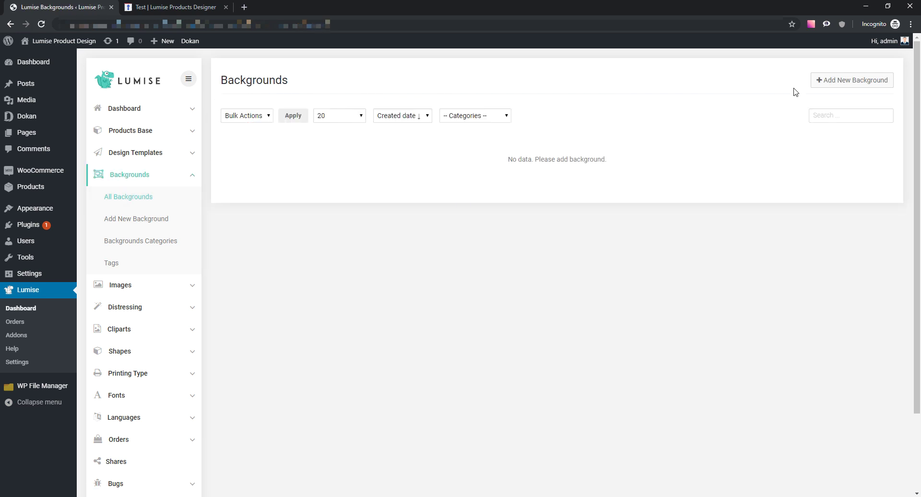
left_click(833, 84)
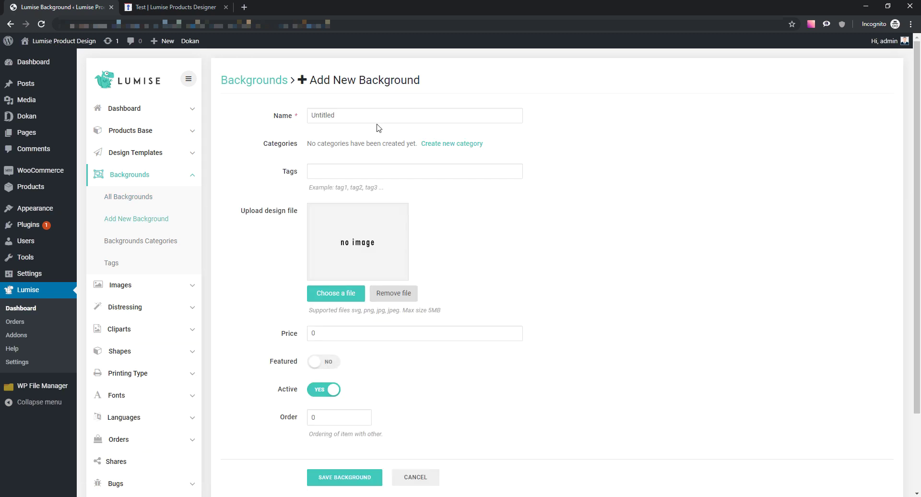
- Create background Bg1 using the bg1 clouds image from the Desktop and save it
double_click(304, 116)
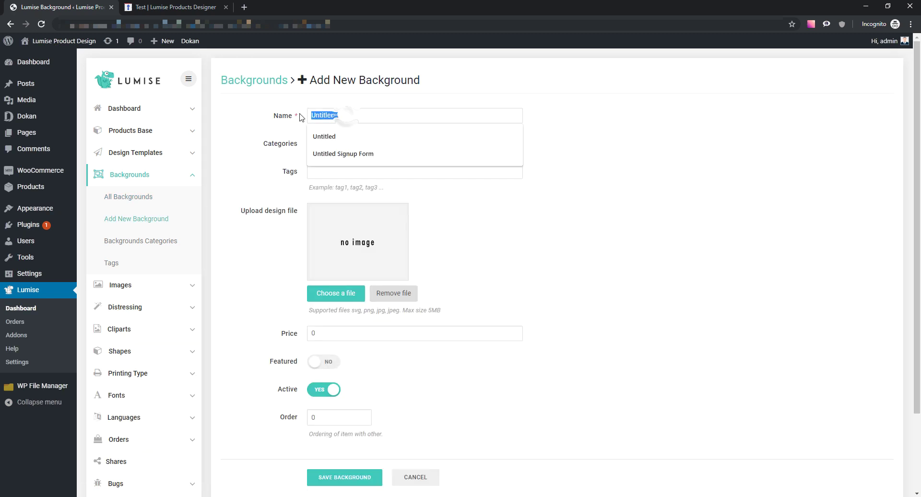
left_click(407, 121)
type("Bg")
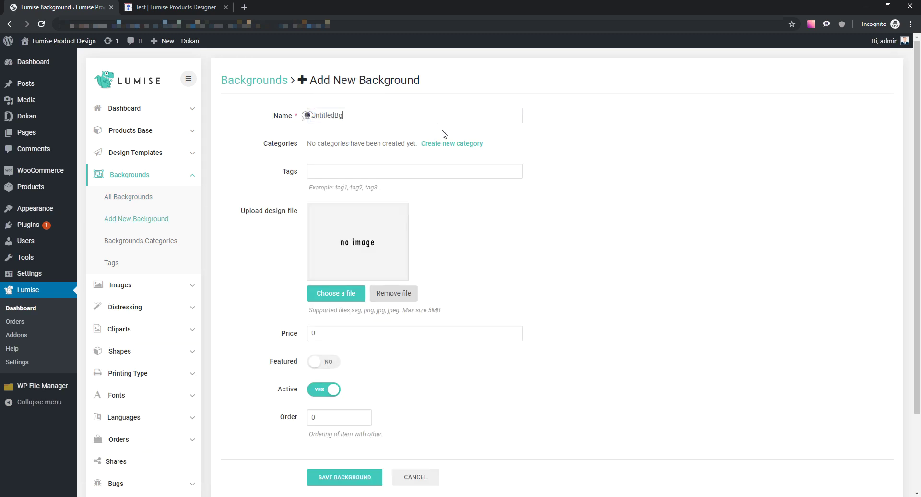
type("Bg1")
left_click(318, 293)
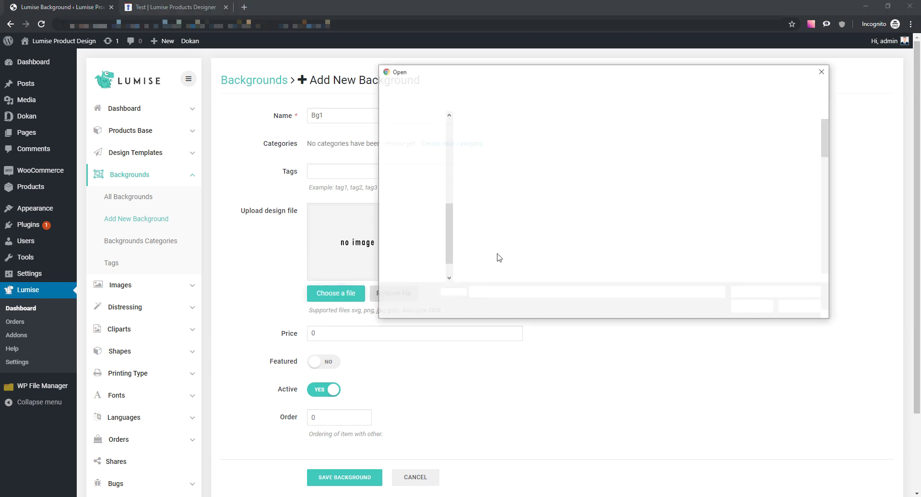
left_click(412, 143)
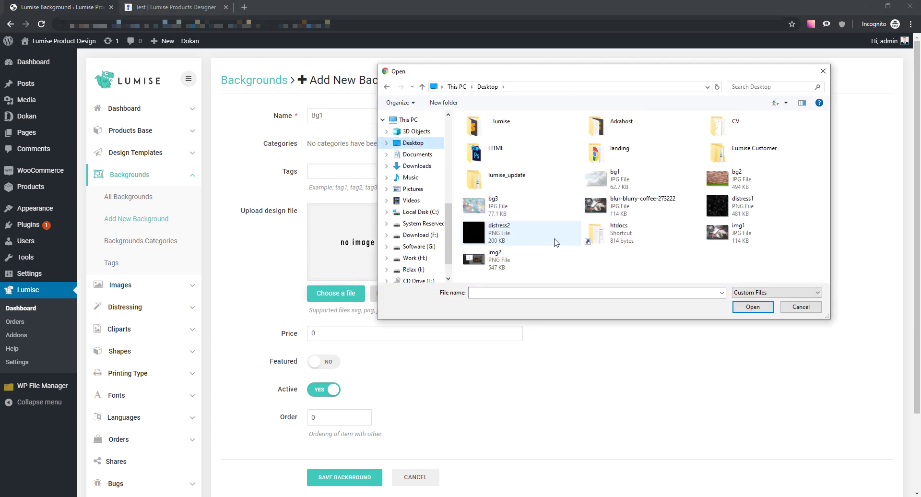
double_click(602, 182)
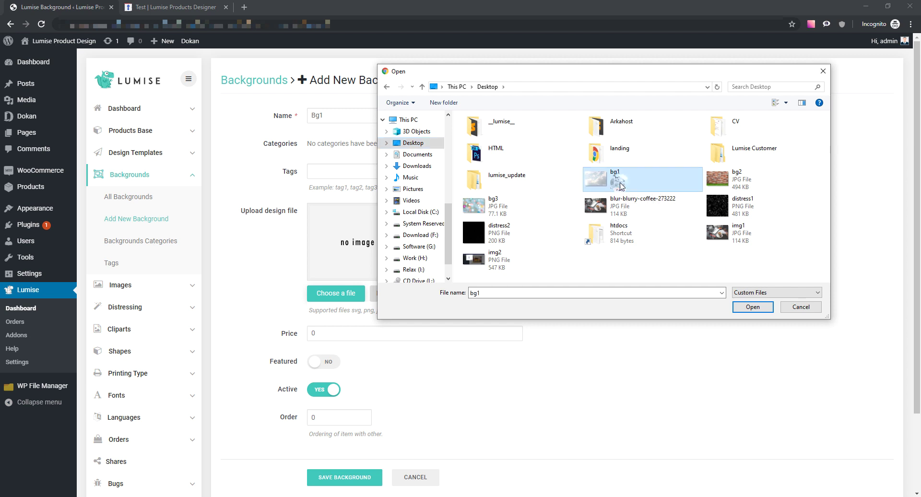
scroll(431, 297, "down", 2)
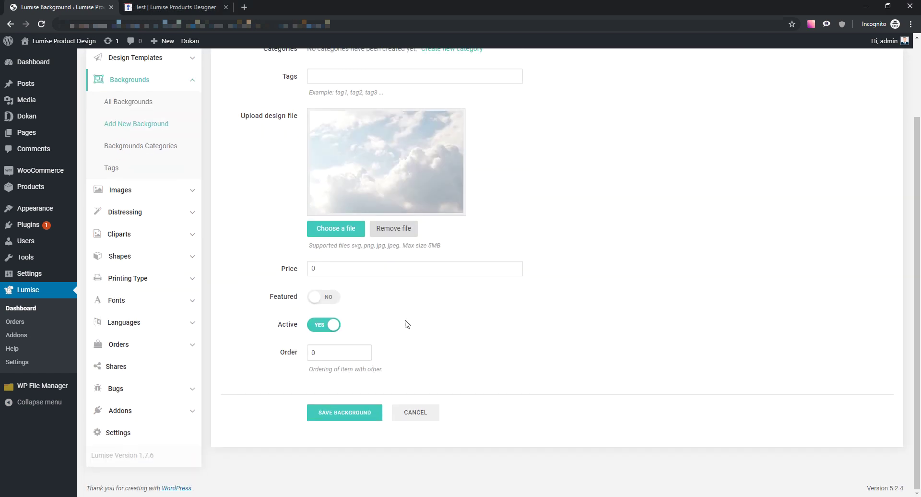
left_click(358, 412)
scroll(480, 324, "down", 1)
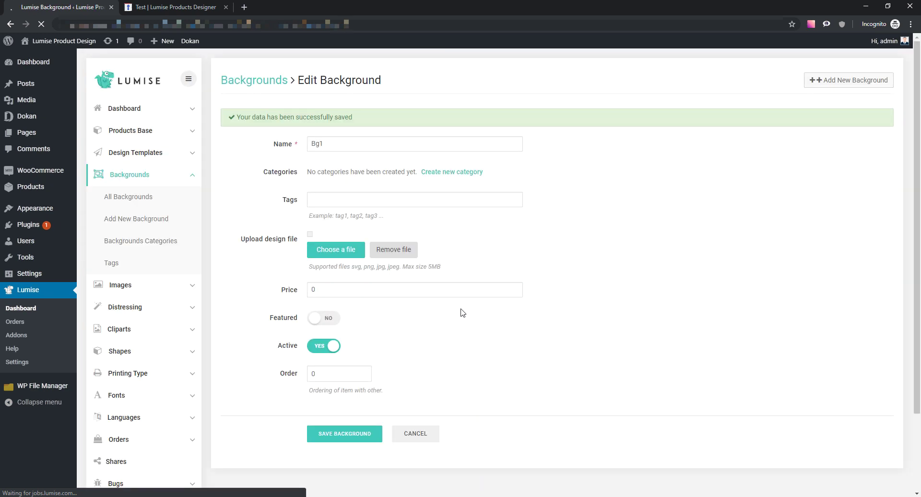
left_click(163, 223)
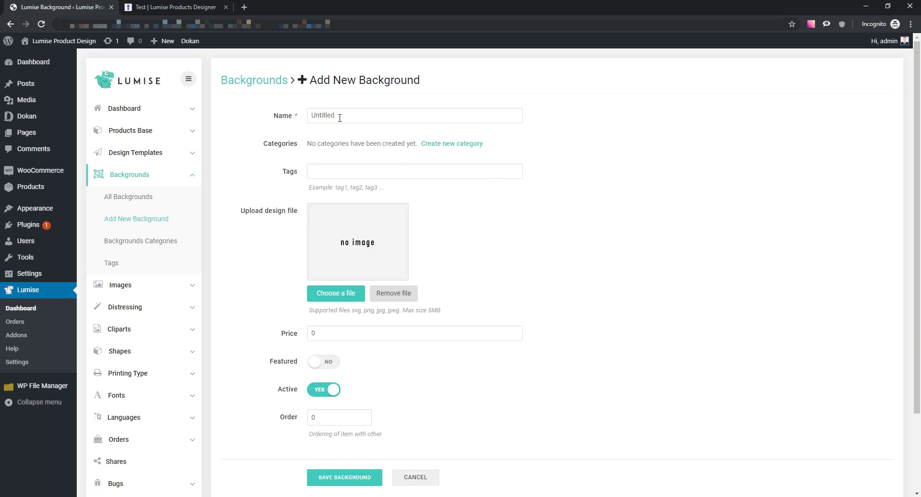
- Create background BG2 with the bg2 brick image and save it
left_click(295, 116)
type("BG2")
left_click(357, 292)
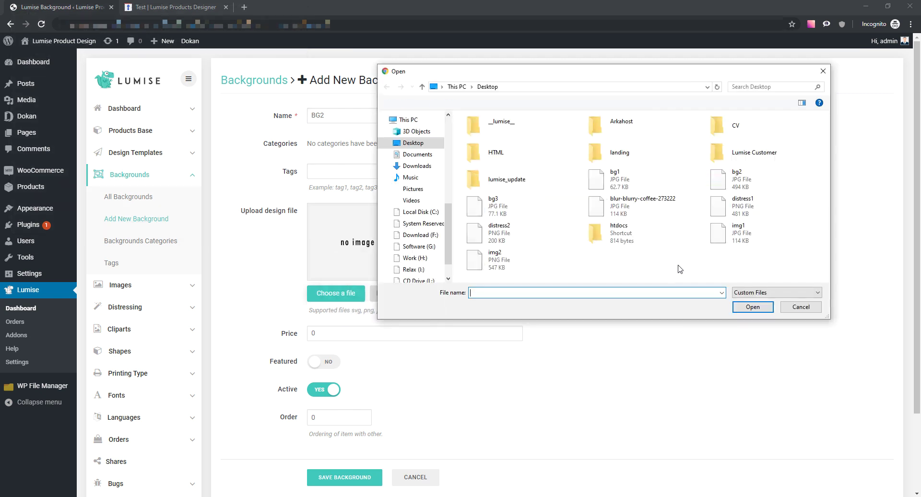
double_click(718, 178)
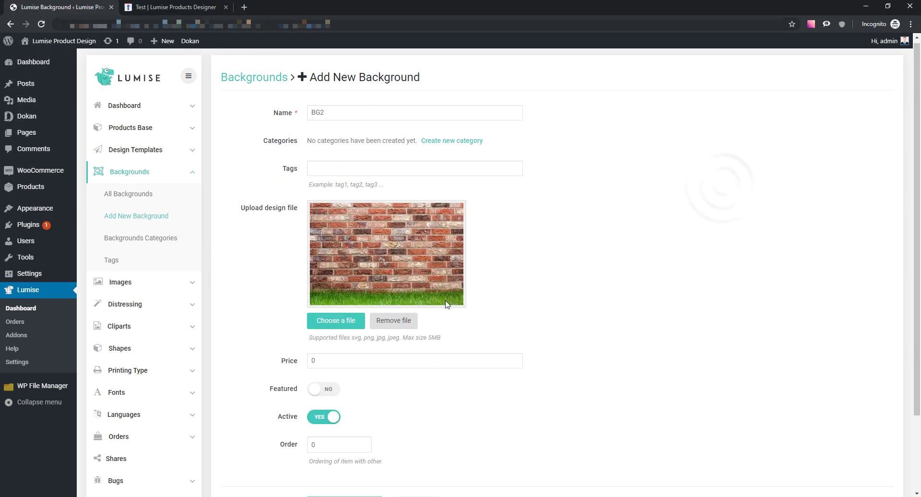
scroll(372, 373, "down", 2)
left_click(365, 412)
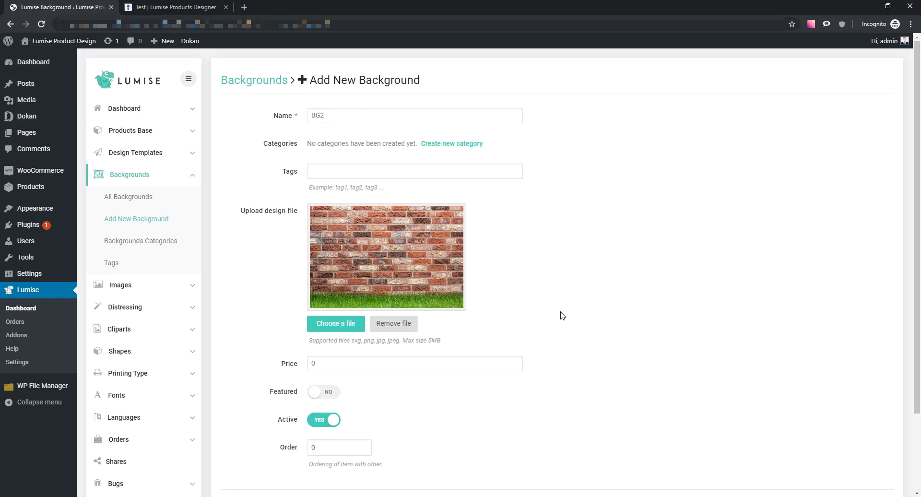
scroll(562, 316, "down", 2)
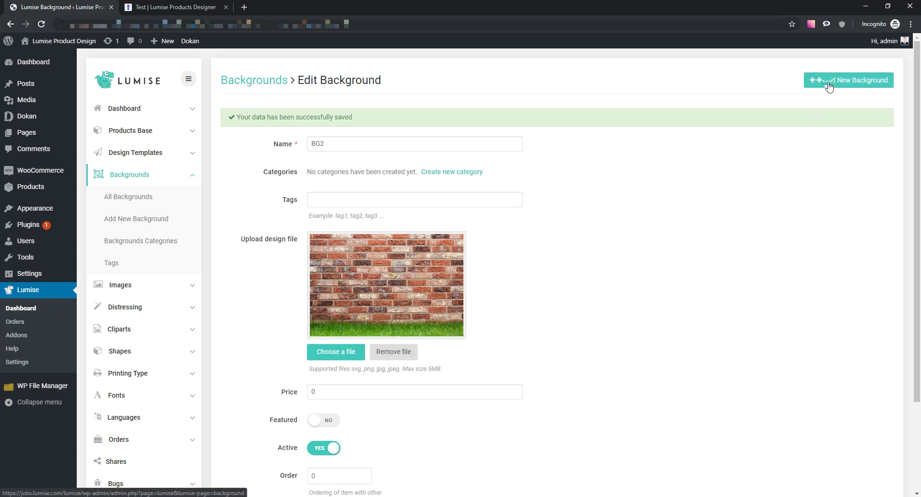
- Create background Bg3 with the bg3 bokeh image and save it
left_click(820, 79)
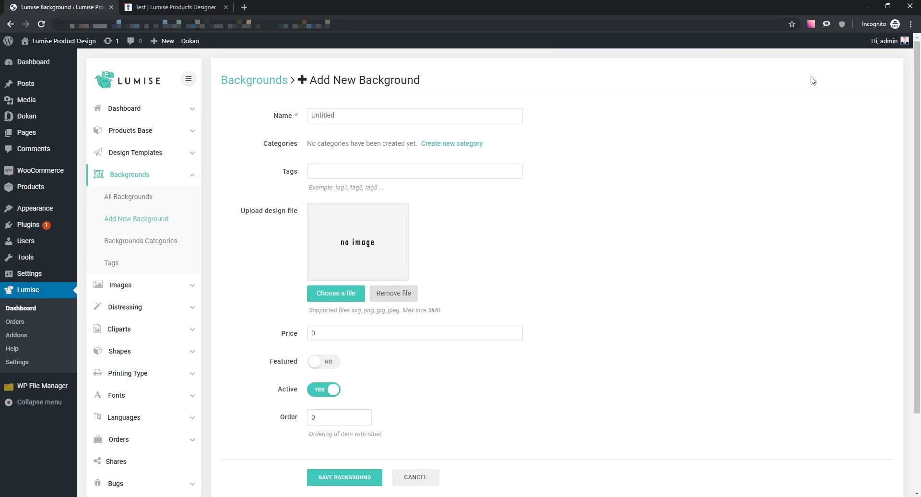
left_click(339, 295)
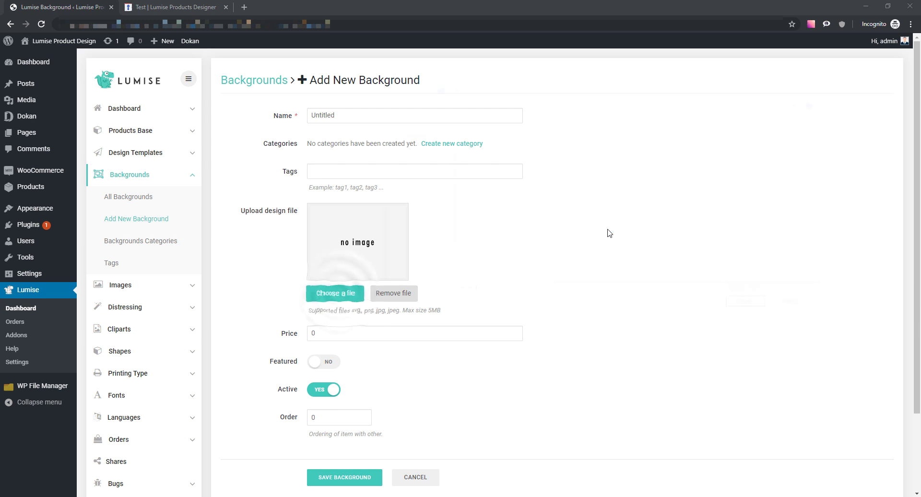
double_click(482, 209)
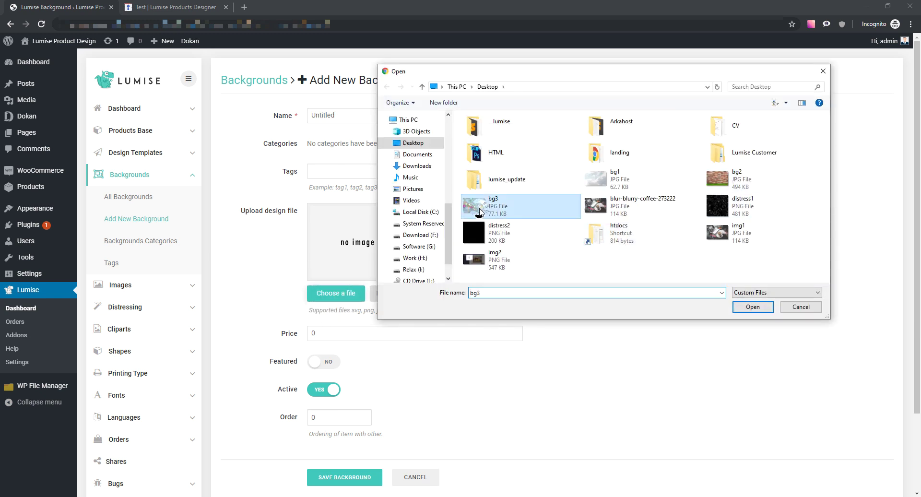
double_click(354, 119)
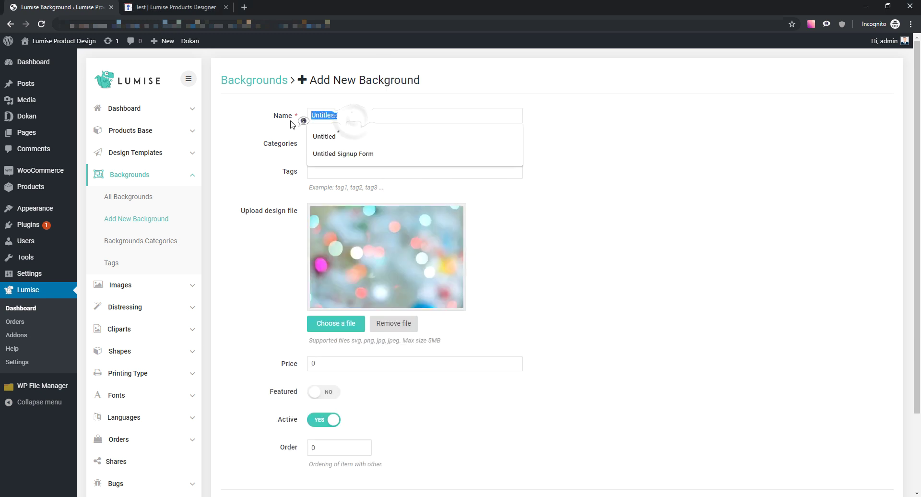
type("Bg3")
scroll(598, 276, "down", 1)
scroll(598, 276, "down", 2)
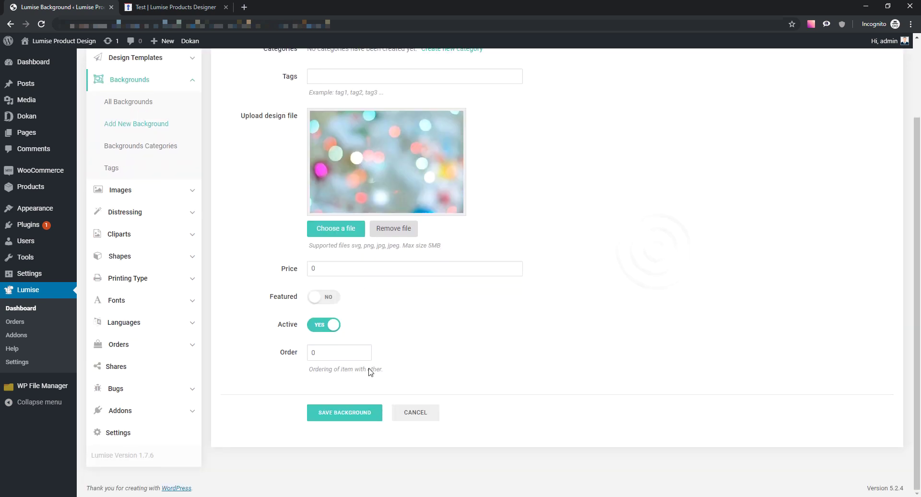
left_click(348, 411)
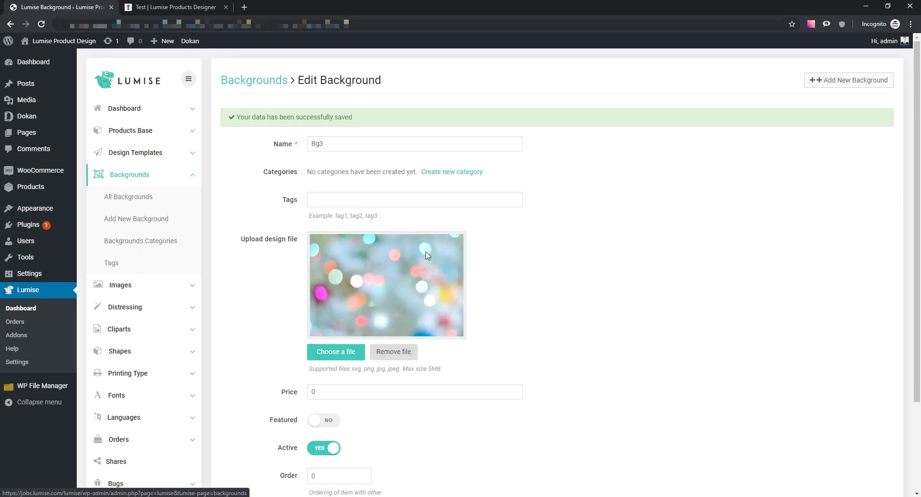
- Check All Backgrounds lists Bg1, BG2 and Bg3, then reload the T-shirt designer
scroll(297, 237, "down", 3)
scroll(296, 237, "up", 3)
left_click(144, 197)
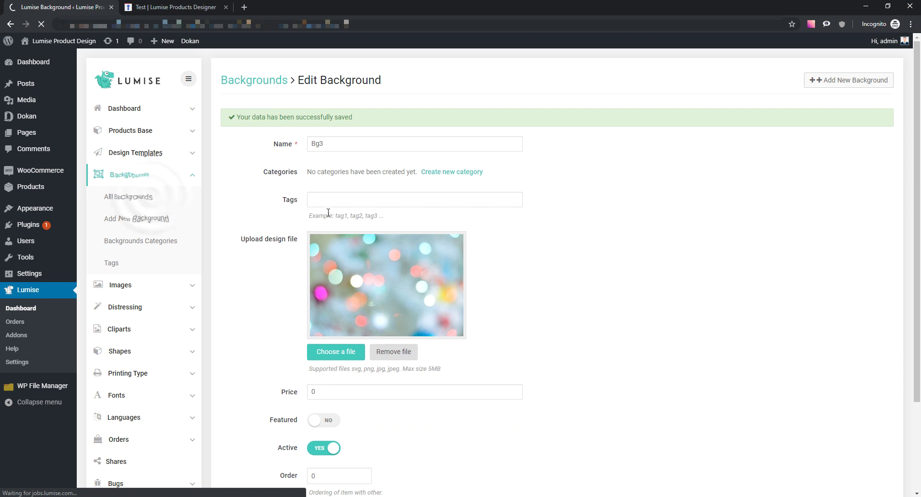
scroll(427, 236, "down", 2)
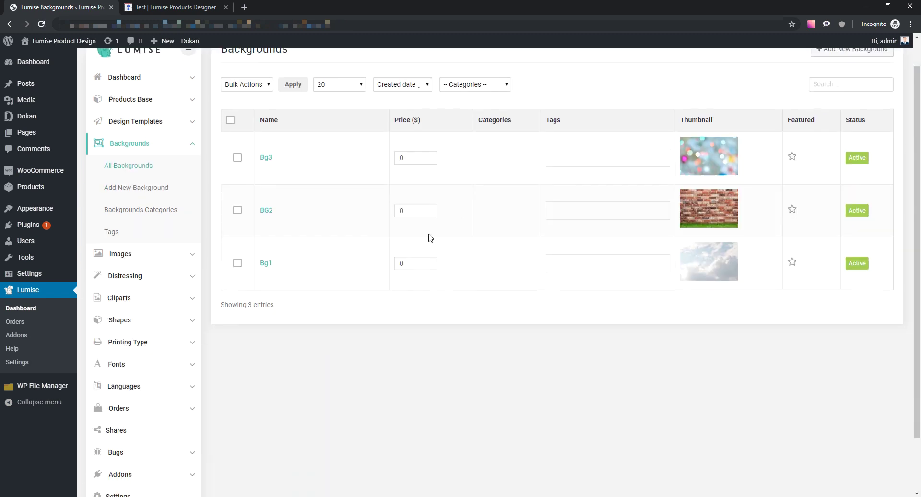
left_click_drag(275, 240, 267, 150)
left_click(341, 300)
scroll(343, 300, "up", 2)
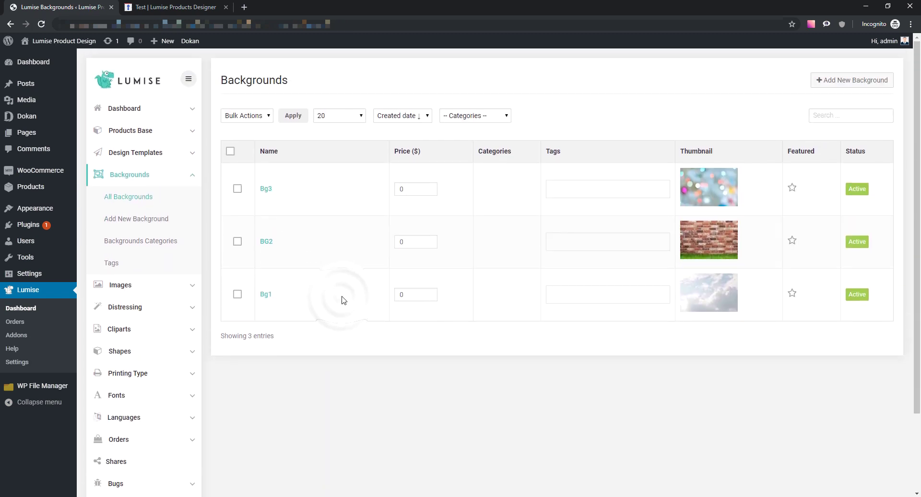
left_click(171, 4)
left_click(41, 24)
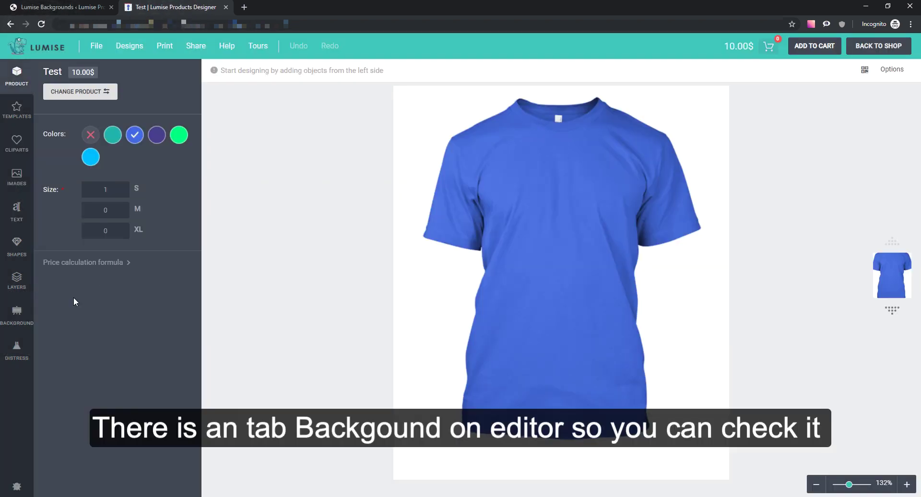
- Apply the bokeh, brick wall and clouds backgrounds to the Test T-shirt in turn
left_click(26, 320)
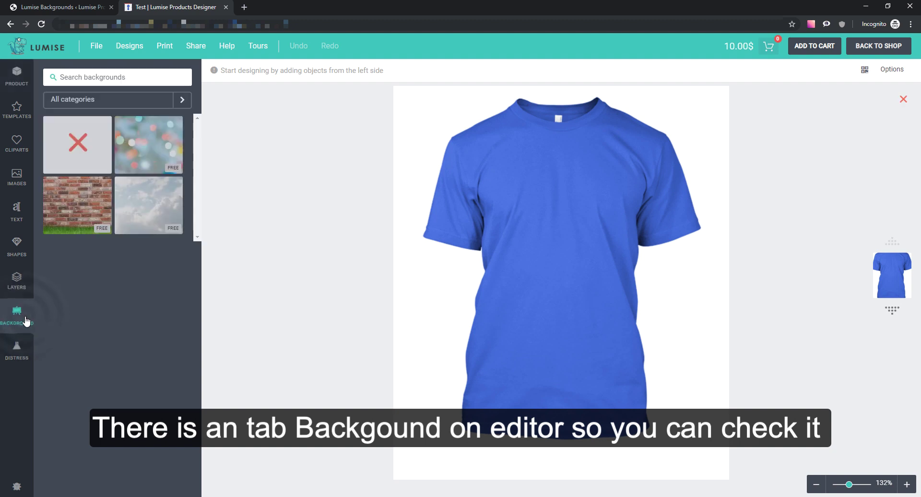
left_click(151, 156)
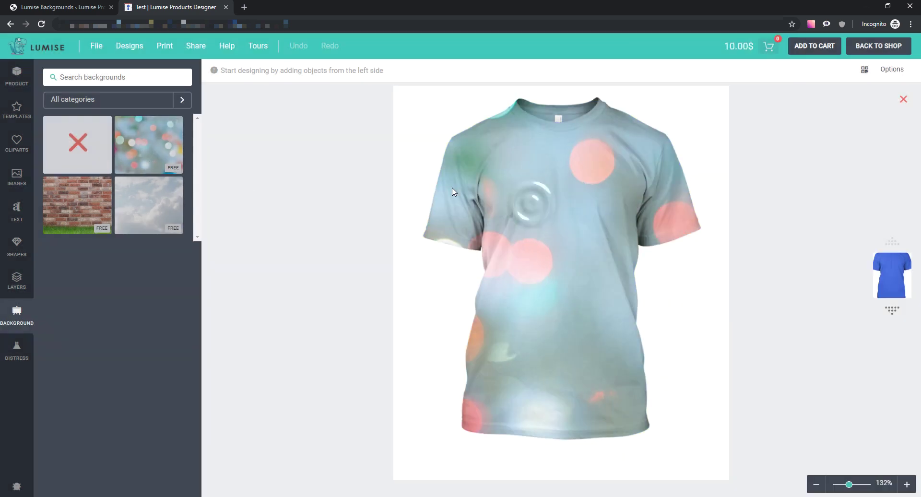
left_click_drag(439, 153, 674, 351)
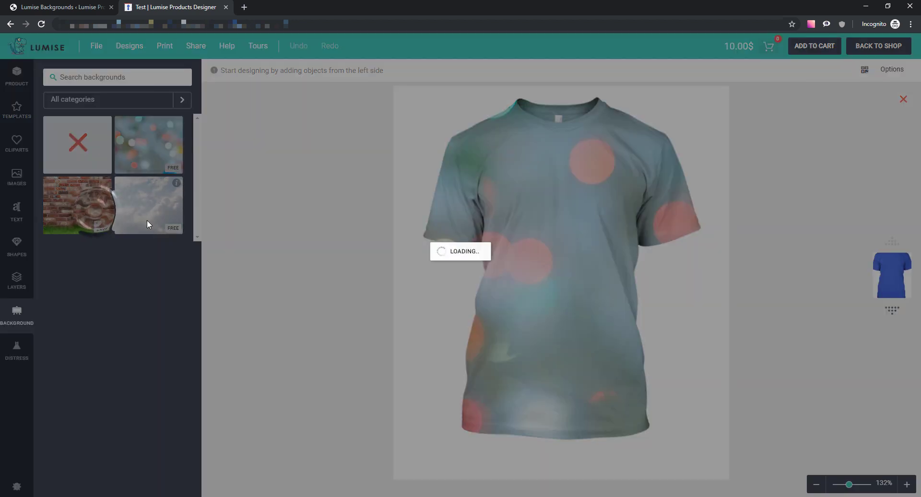
left_click(146, 225)
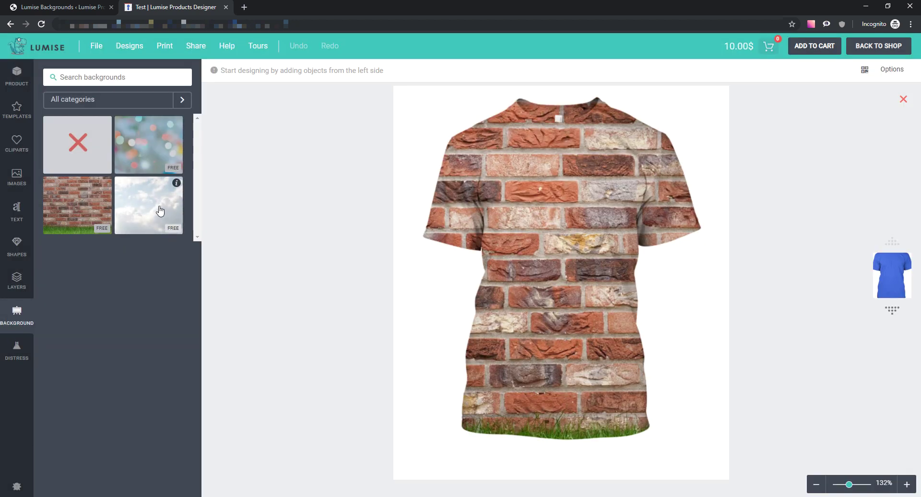
left_click(160, 211)
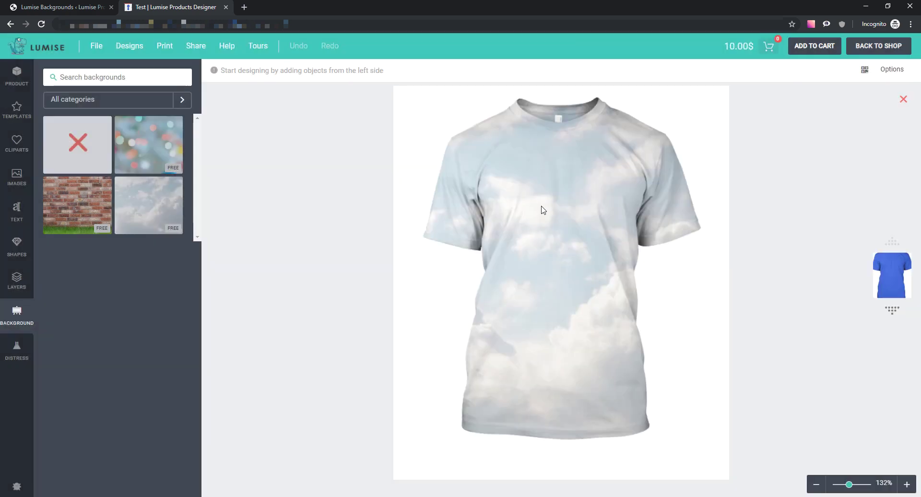
- Try the Fit, Stretch and Tile background image modes in the designer's Options
left_click(888, 69)
left_click(876, 158)
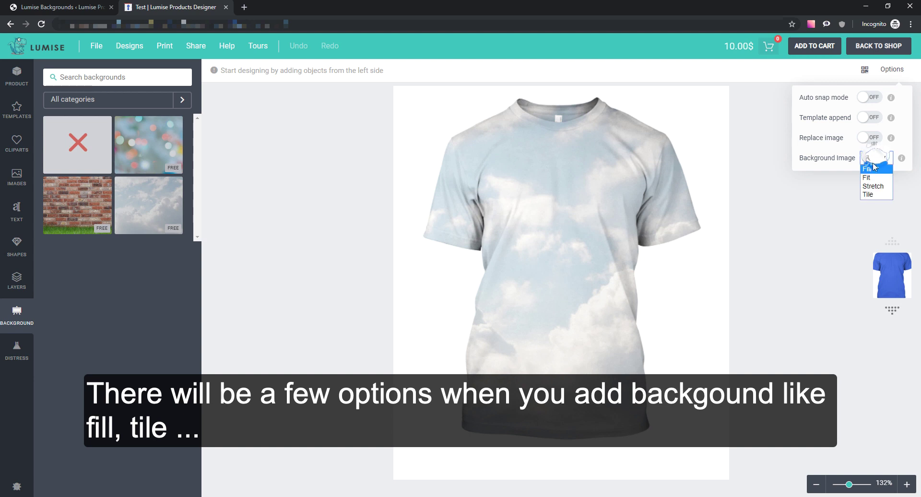
left_click(872, 177)
left_click(876, 160)
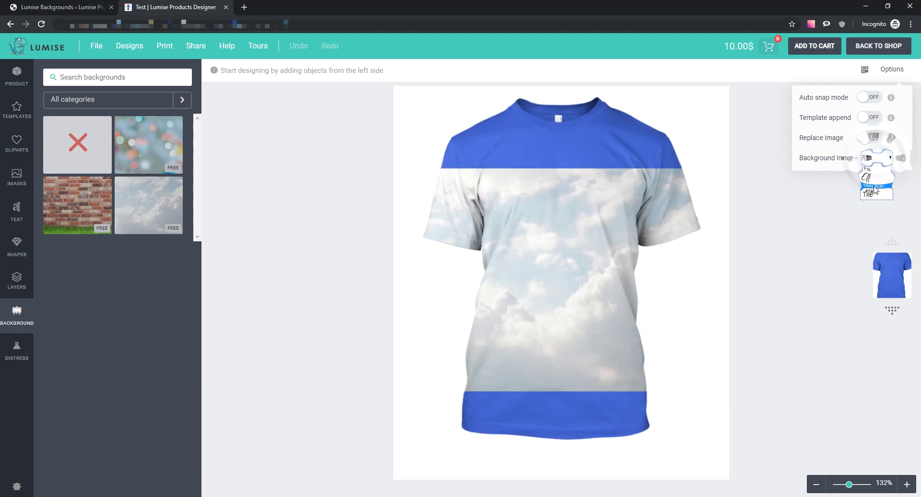
left_click(873, 186)
left_click(880, 160)
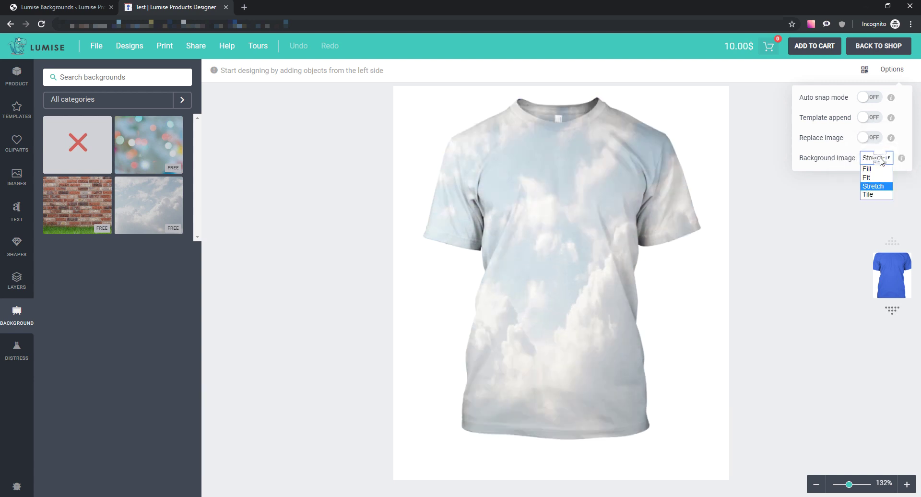
left_click(870, 195)
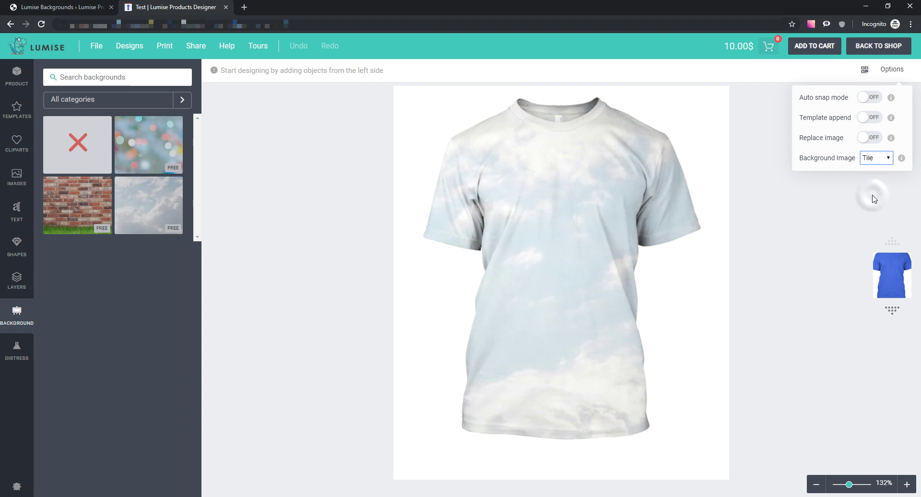
left_click(876, 158)
left_click(872, 169)
left_click(758, 220)
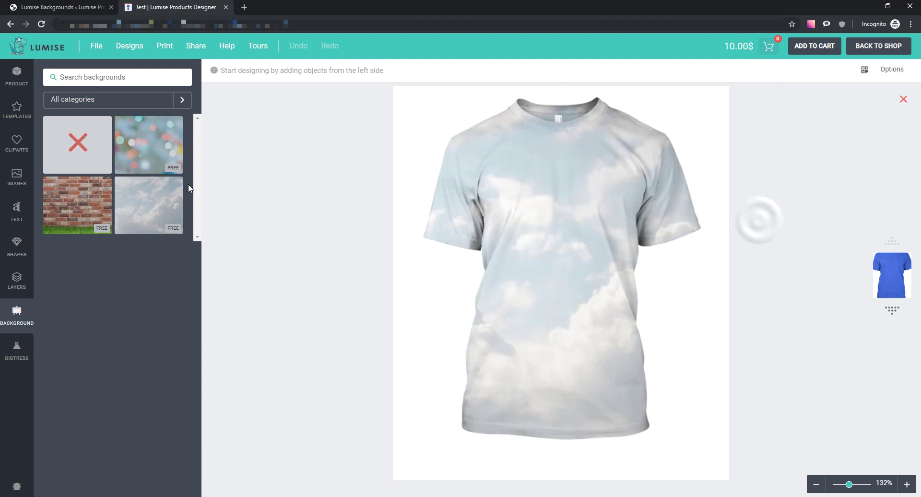
- Remove the background, briefly reapply bokeh, then remove it again to leave plain blue
left_click(90, 143)
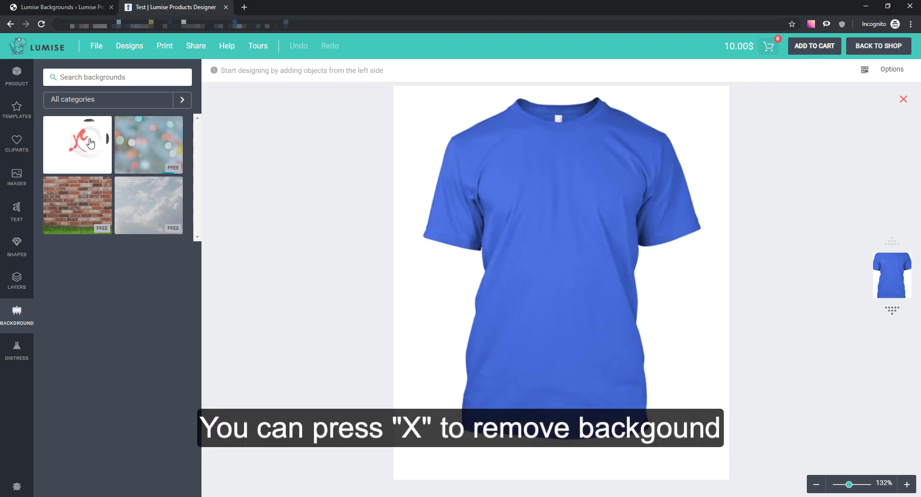
left_click(132, 150)
left_click(84, 146)
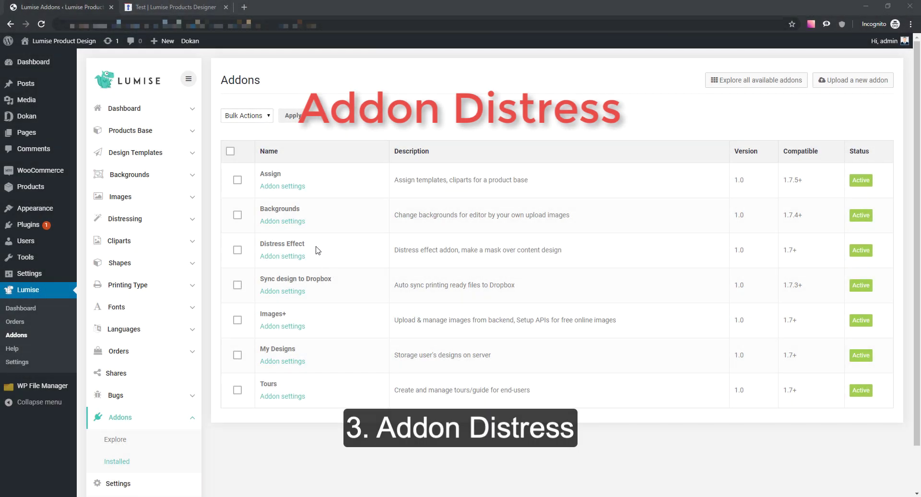
- Start a new distress and load distress2 as its image
left_click_drag(307, 243, 262, 245)
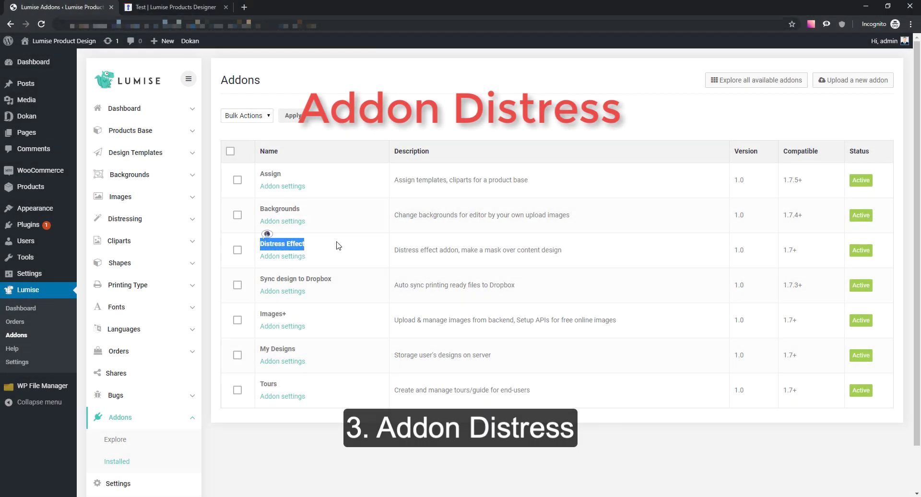
left_click_drag(332, 244, 259, 244)
left_click(242, 243)
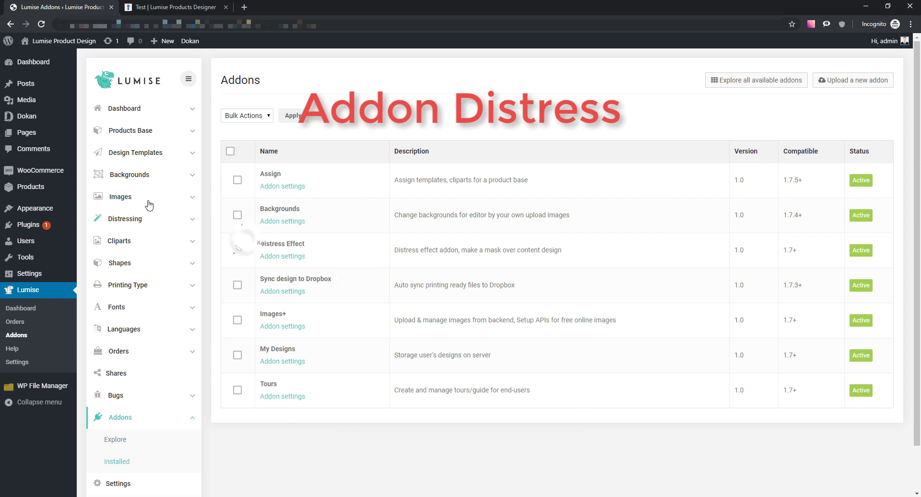
left_click(124, 218)
left_click(157, 263)
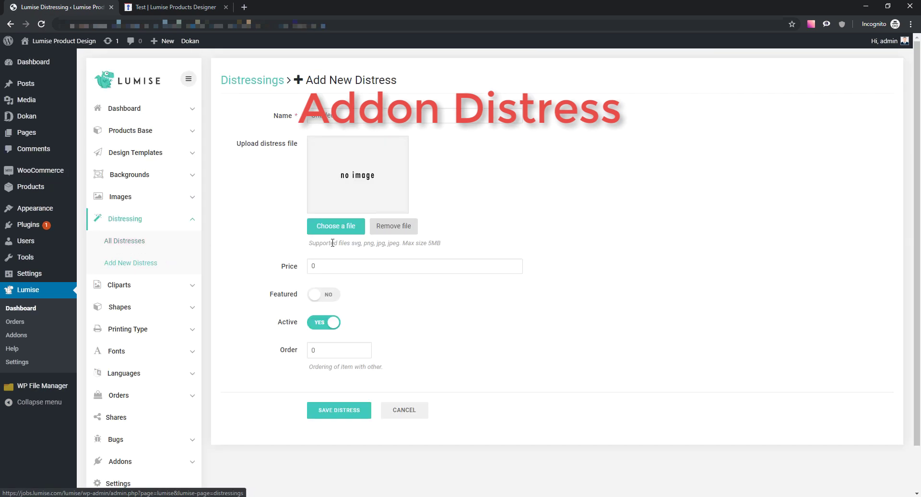
left_click(343, 230)
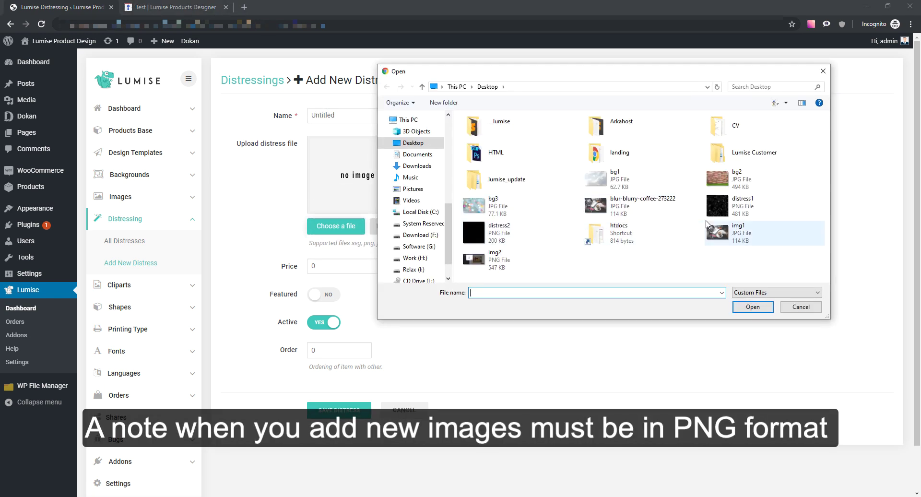
left_click(530, 236)
double_click(530, 235)
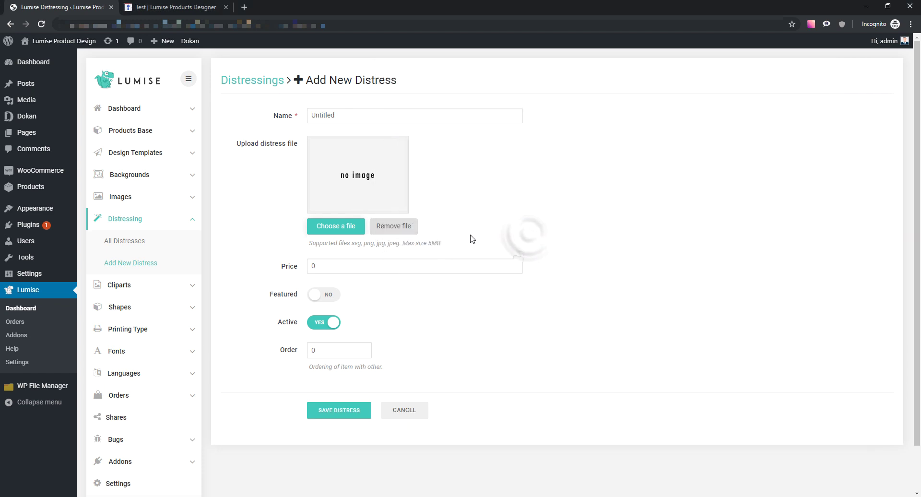
- Name the distress DT1 and save it
scroll(371, 337, "down", 1)
scroll(371, 337, "up", 1)
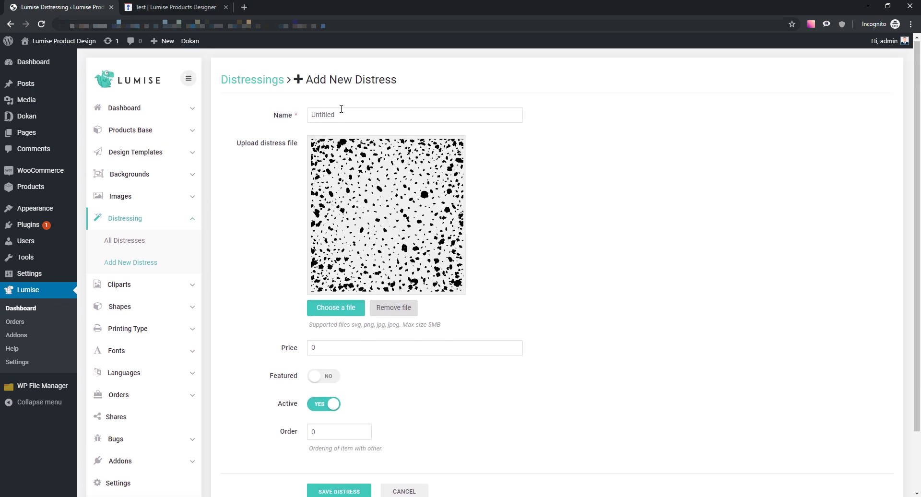
double_click(324, 115)
type("DT1")
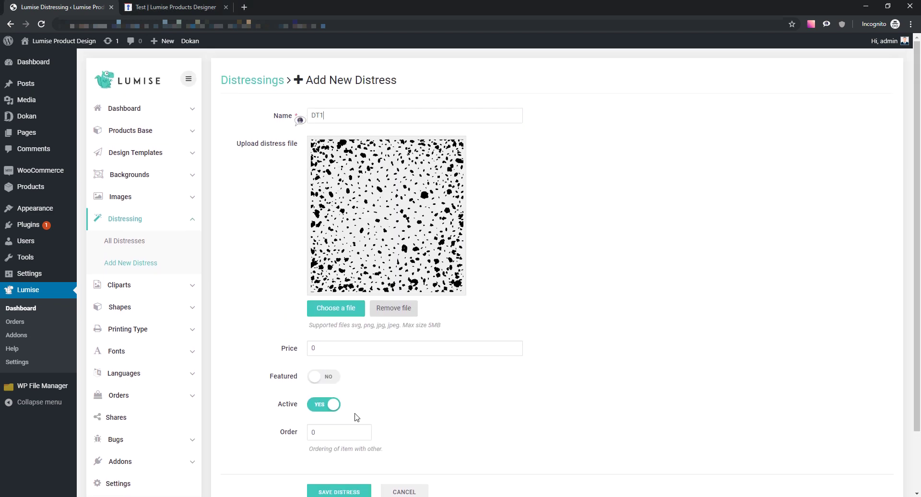
scroll(356, 417, "down", 1)
left_click(353, 444)
scroll(448, 269, "up", 1)
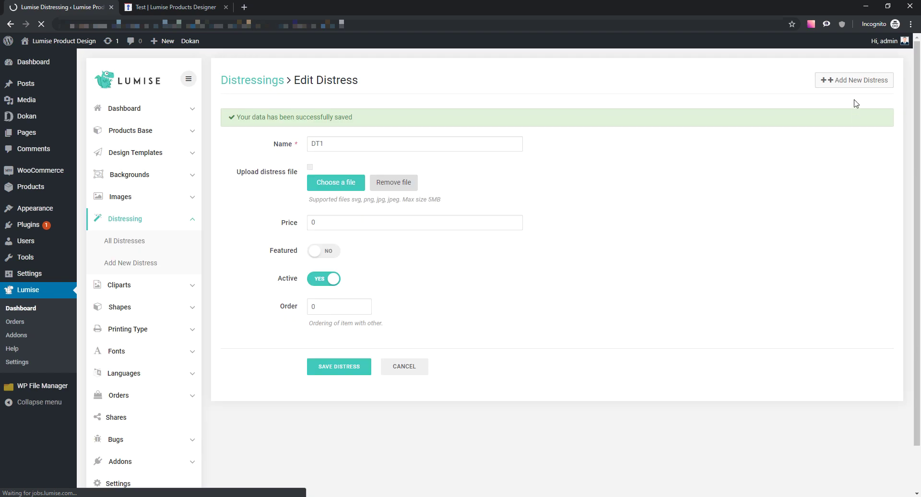
- Create distress DT2 with the distress2 pattern, save it, and reload the designer
left_click(851, 80)
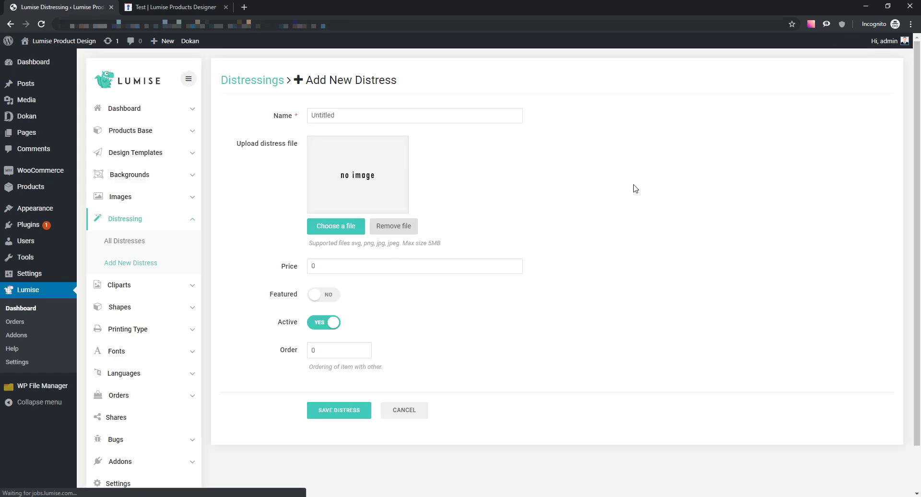
left_click(280, 116)
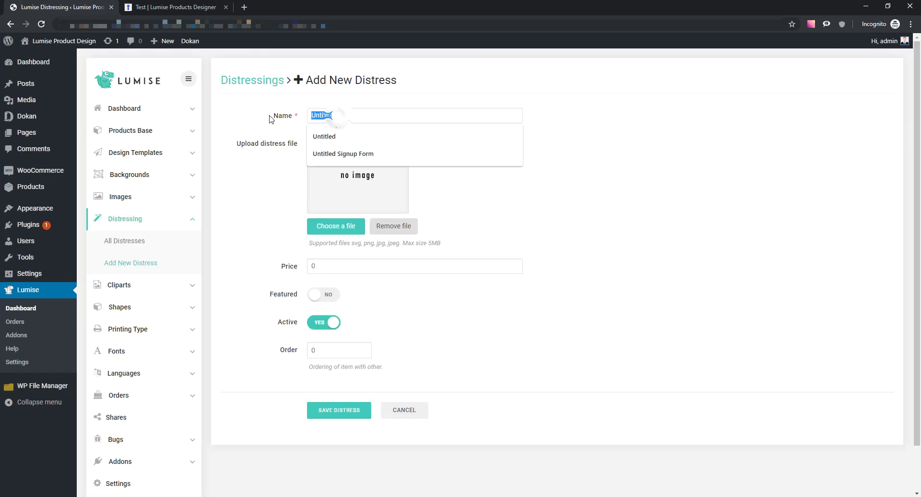
type("DT2")
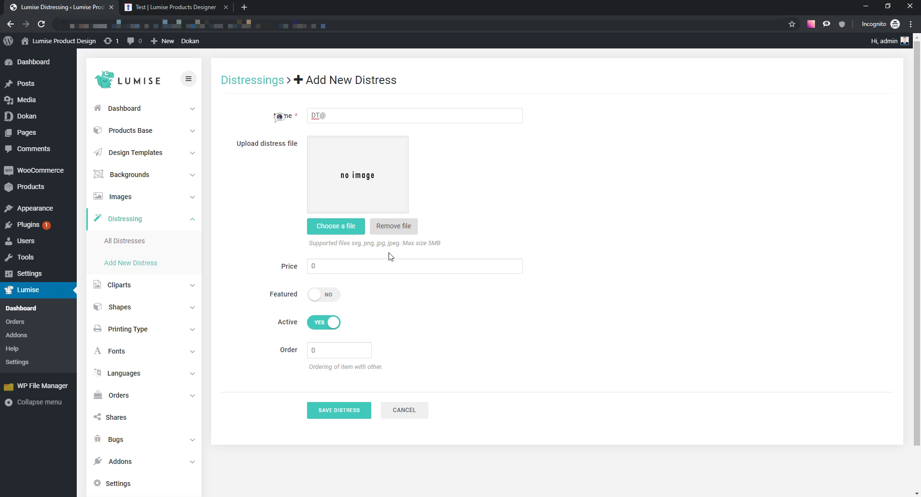
left_click(349, 228)
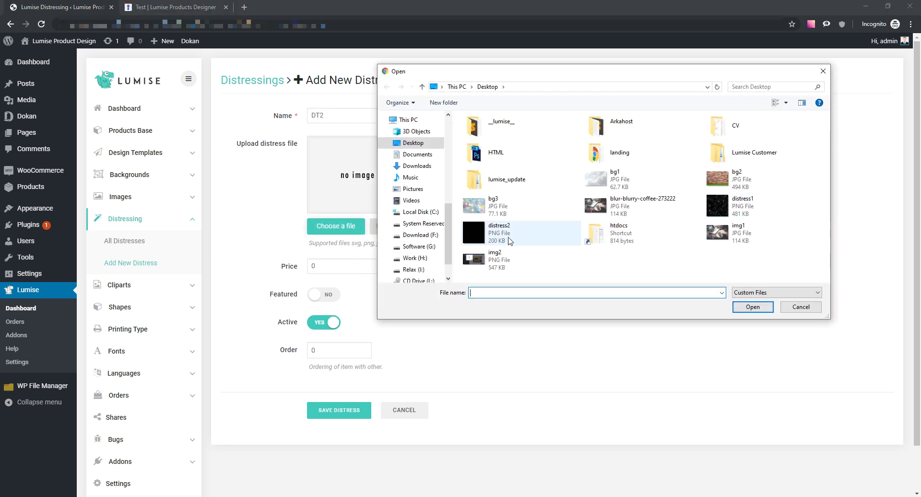
double_click(498, 232)
scroll(349, 399, "down", 2)
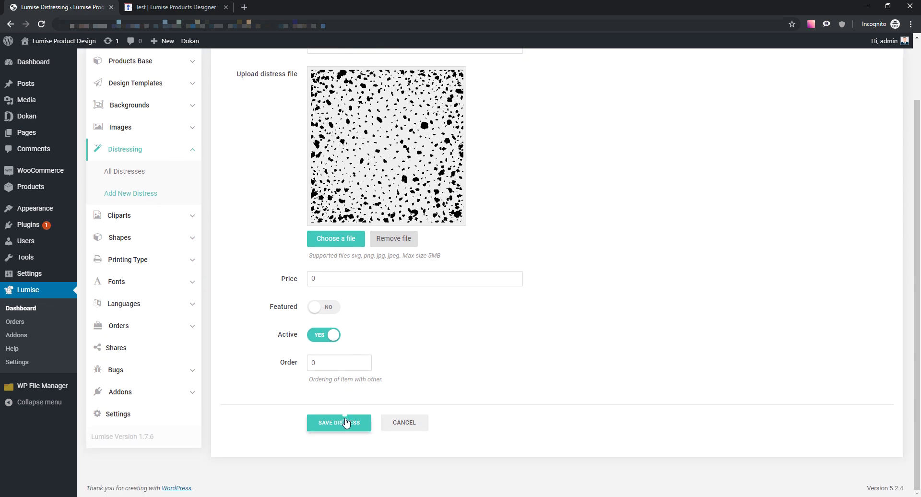
left_click(345, 422)
scroll(446, 361, "down", 2)
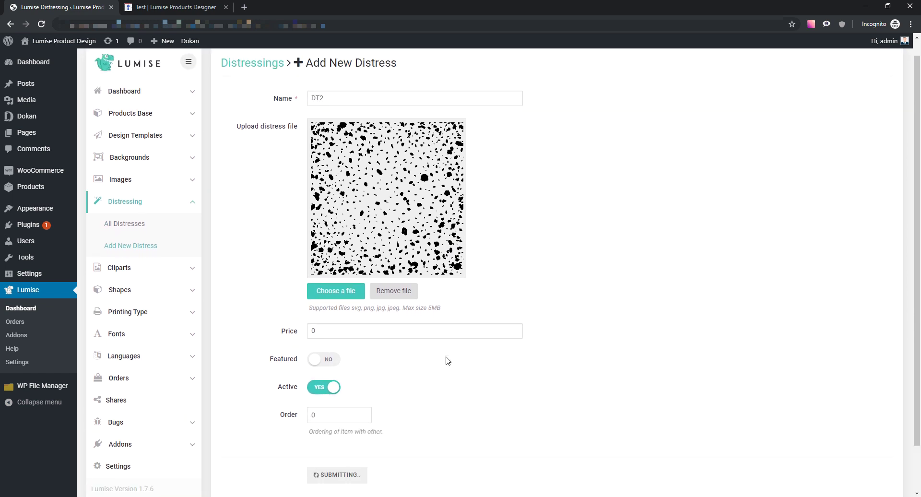
scroll(446, 361, "up", 1)
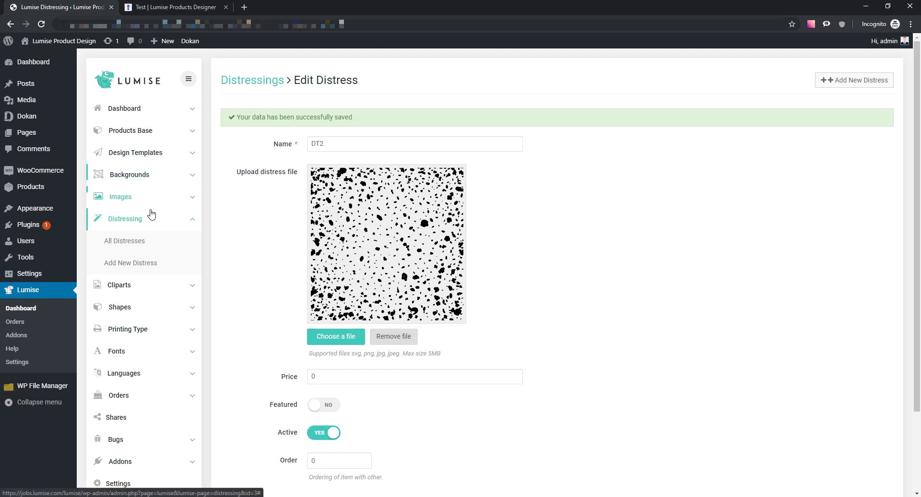
left_click(173, 7)
left_click(41, 23)
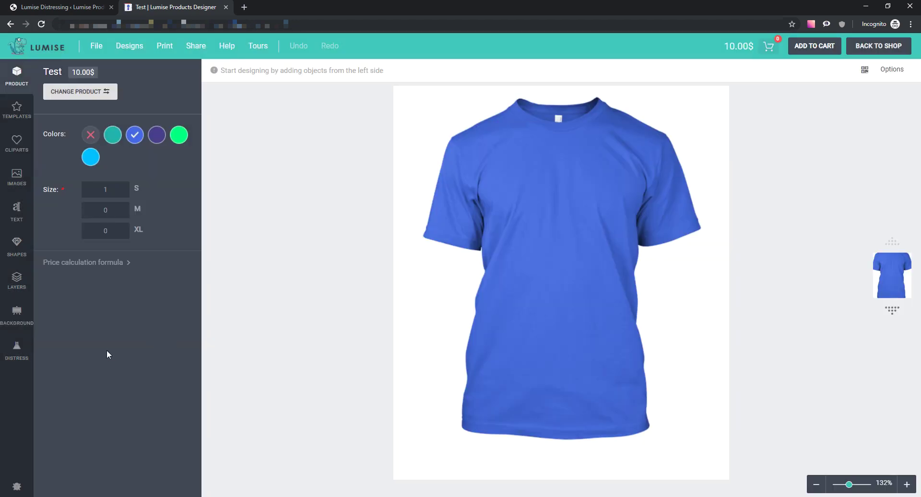
- Add Oswald text to the shirt, filled white and bold
left_click(20, 349)
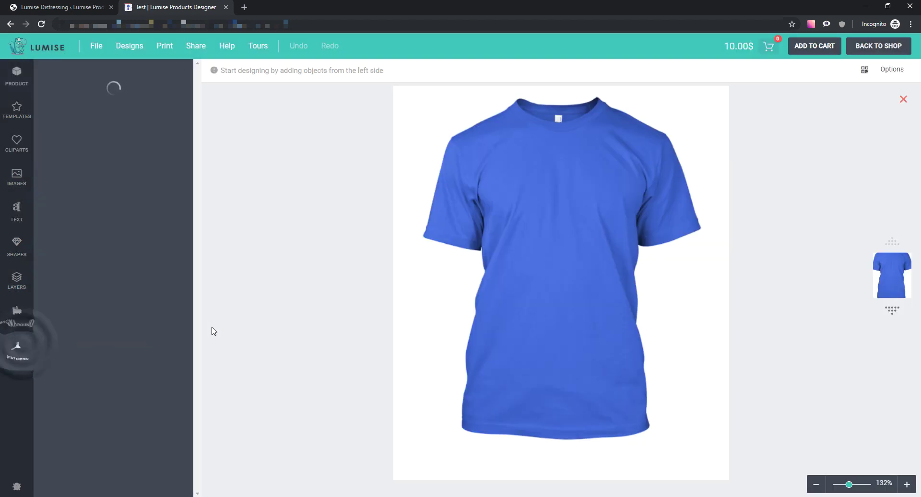
left_click(16, 211)
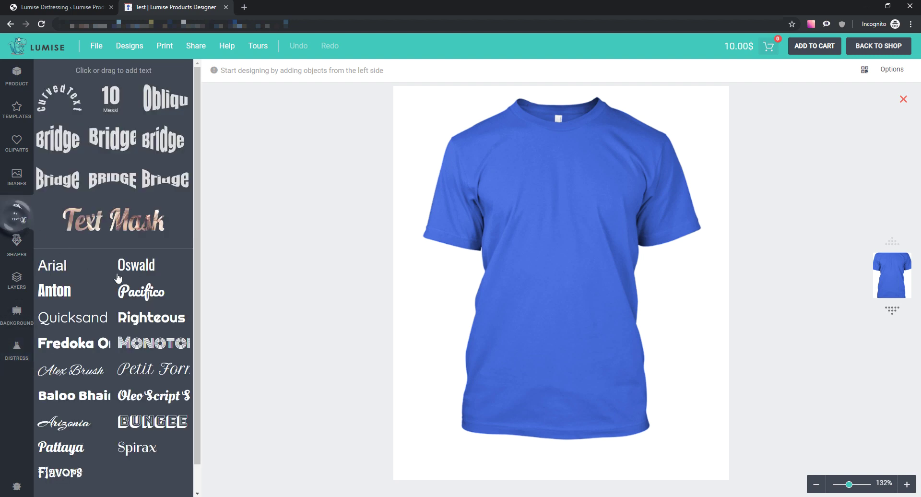
left_click(137, 265)
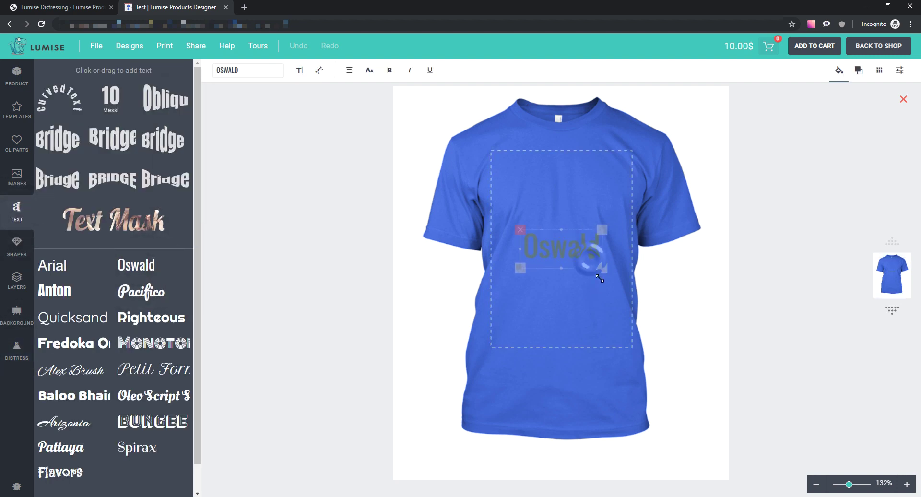
left_click(837, 71)
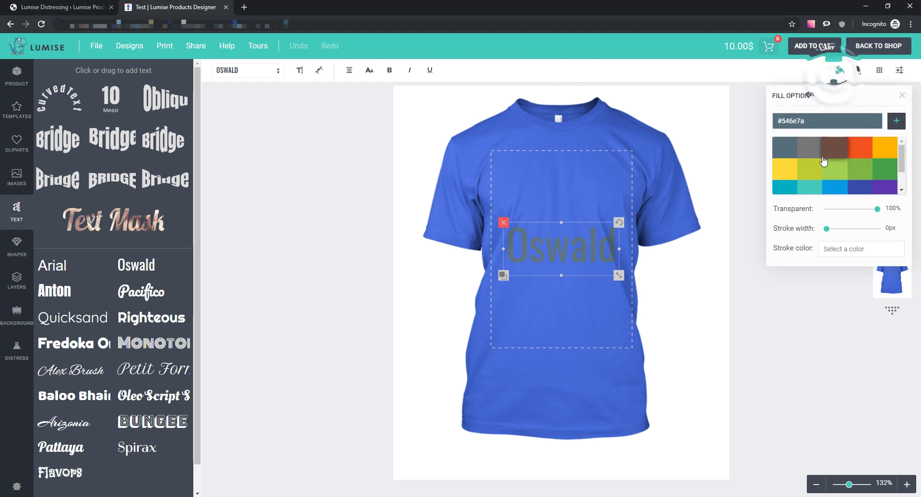
scroll(834, 165, "down", 2)
left_click(810, 184)
left_click(389, 70)
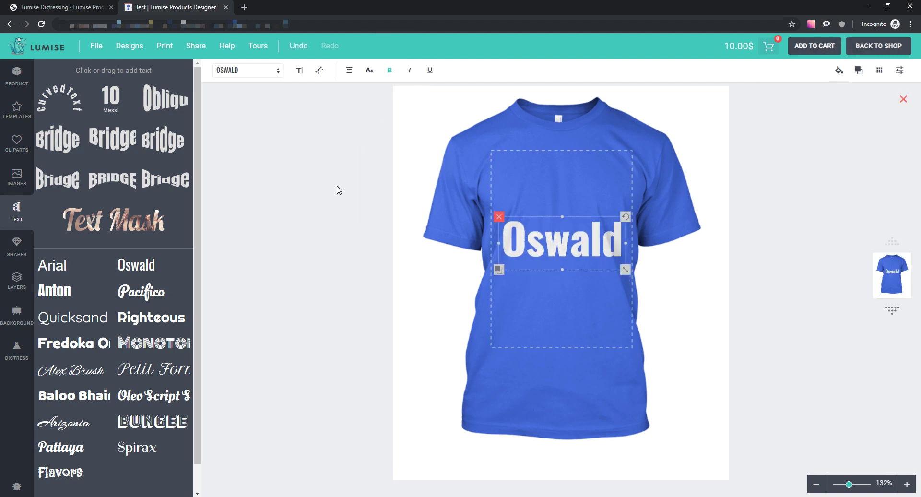
- Apply the third distress texture to the text and return to the admin distress page
left_click(17, 338)
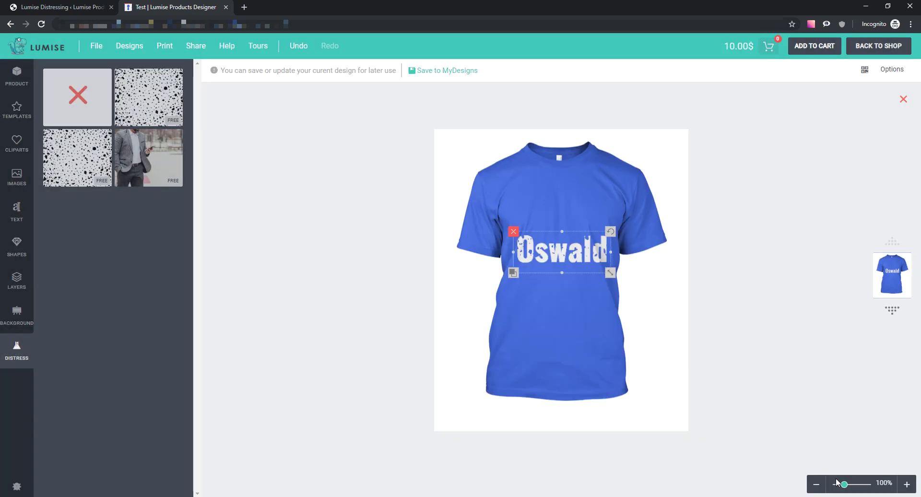
scroll(837, 482, "up", 5)
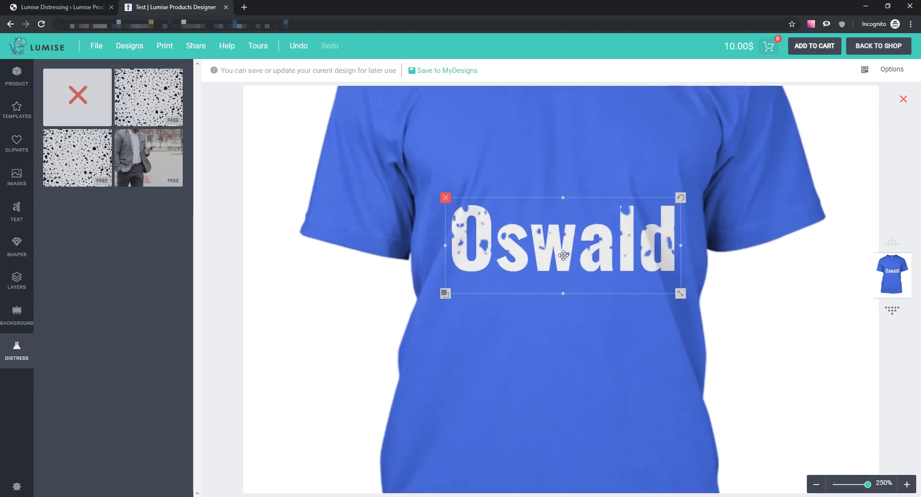
left_click(100, 180)
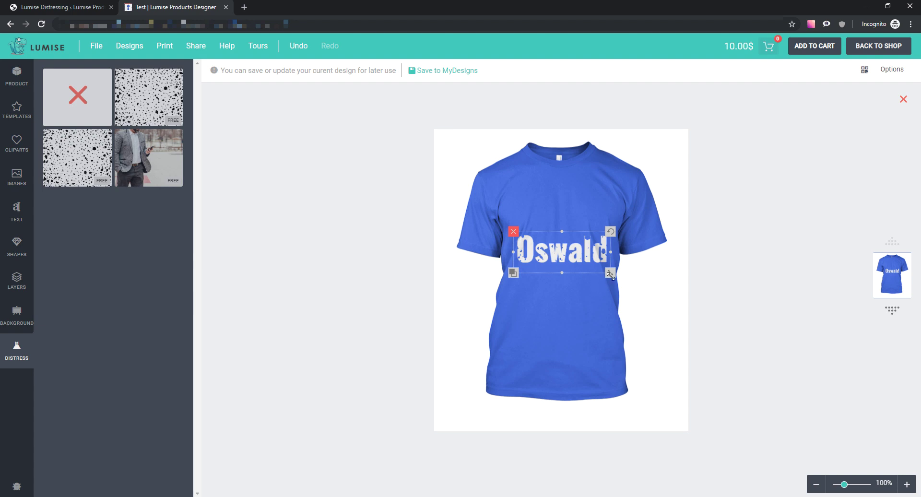
scroll(844, 484, "up", 5)
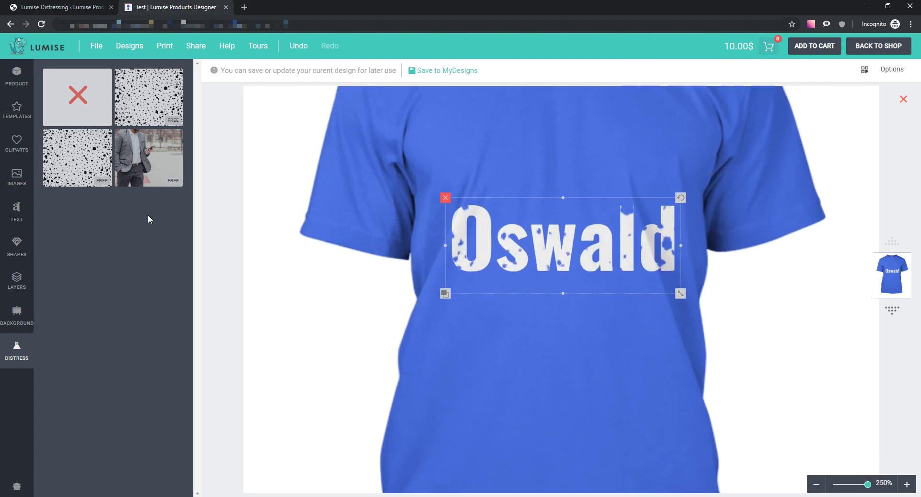
left_click(71, 11)
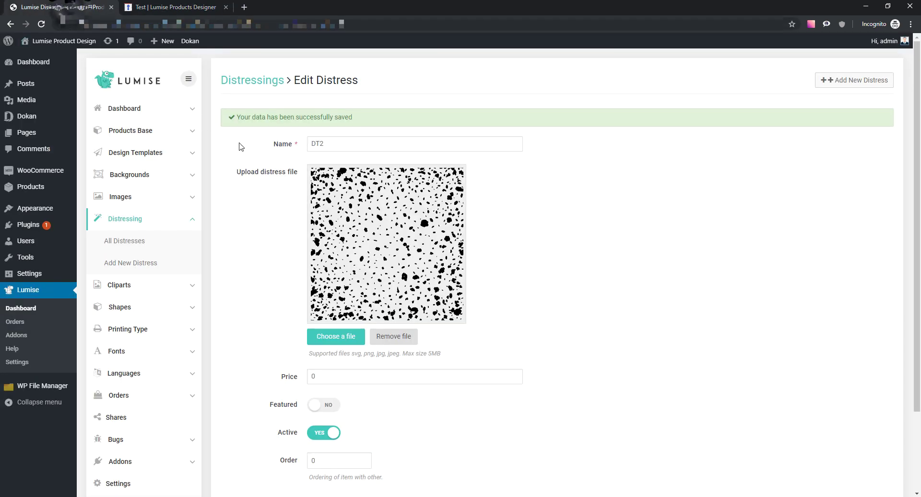
- Bulk-delete the Untitled distress and open a fresh Add New Distress form
left_click(129, 240)
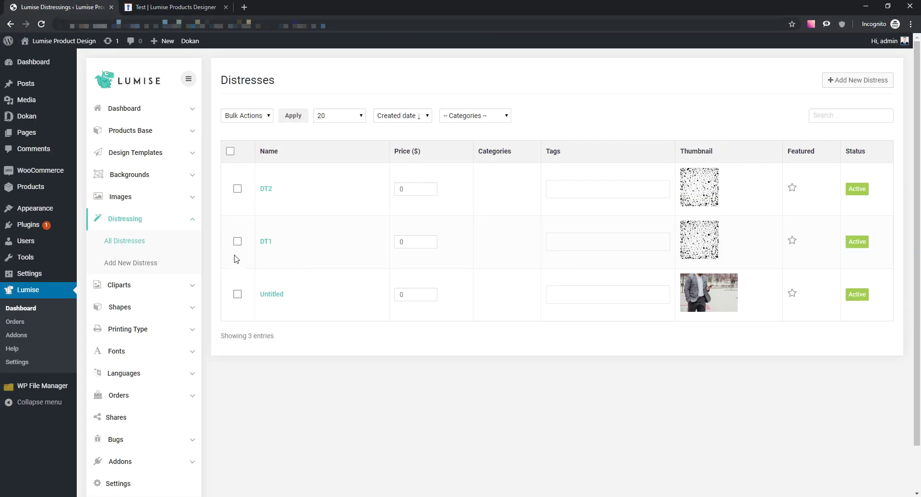
left_click(246, 116)
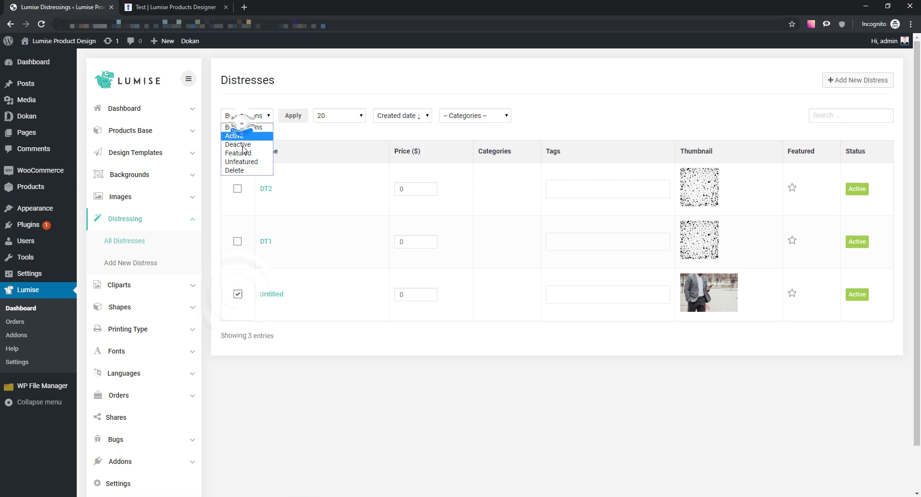
left_click(240, 173)
left_click(293, 115)
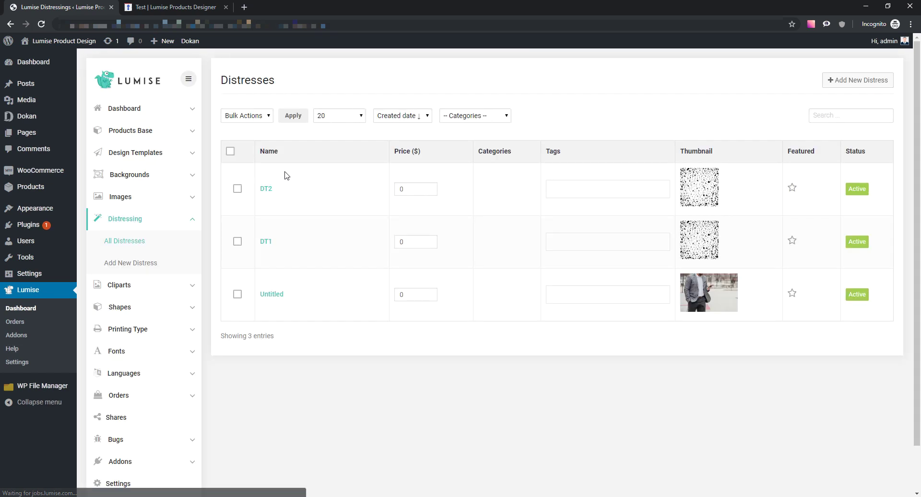
left_click(857, 79)
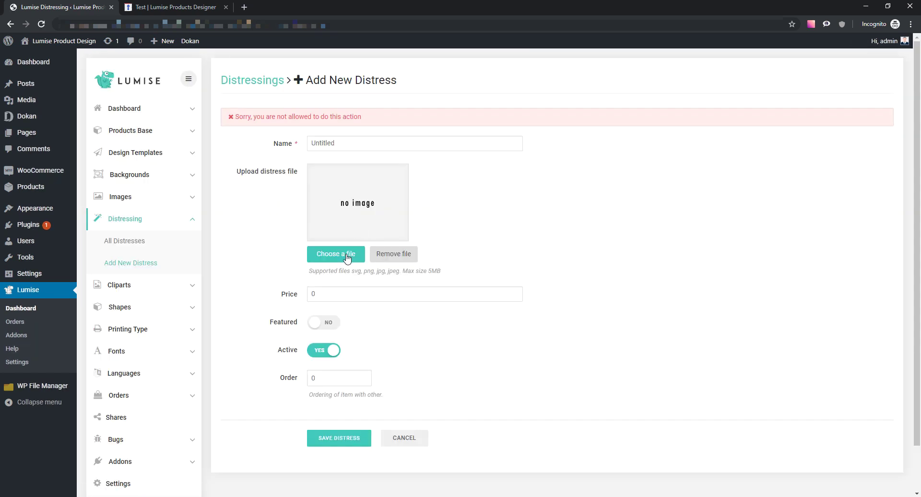
left_click(134, 264)
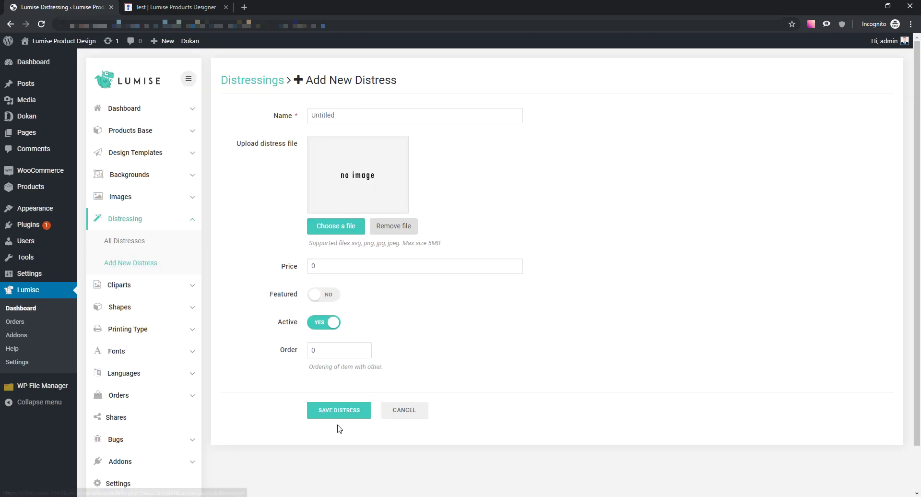
- Create and save a distress named DT1 using the distress1 image
left_click(347, 226)
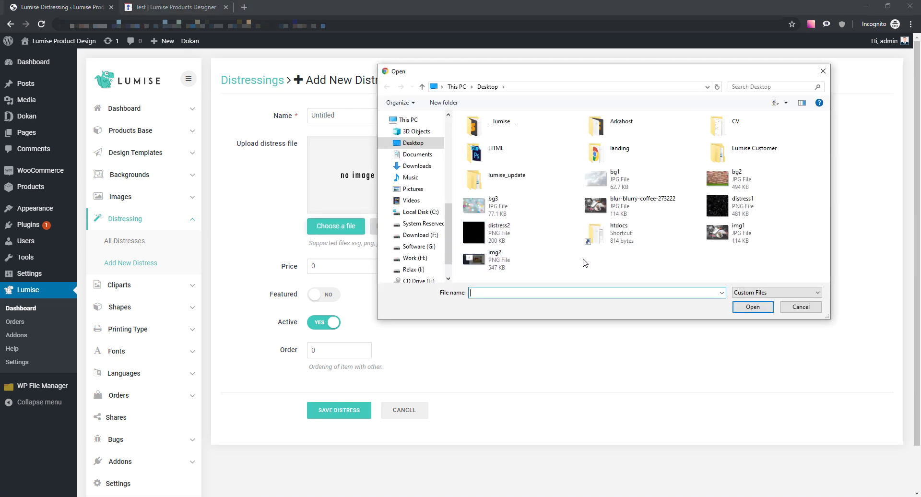
double_click(529, 236)
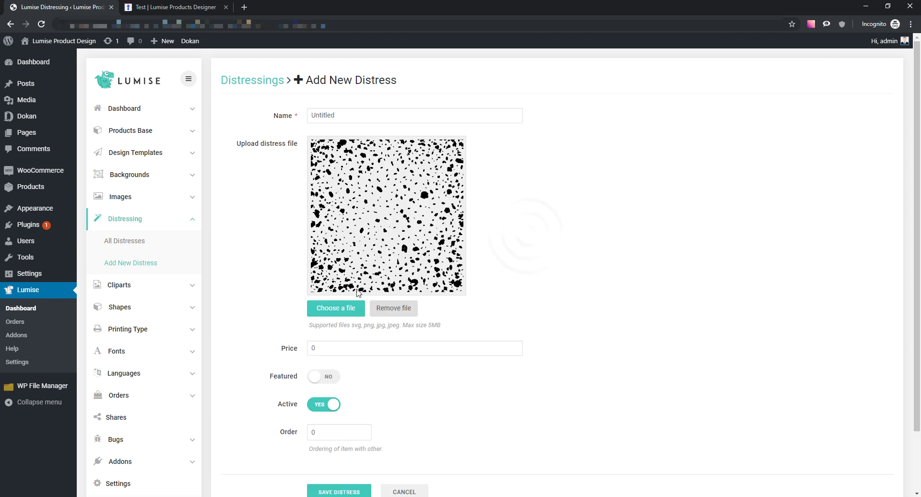
left_click(332, 310)
left_click(742, 208)
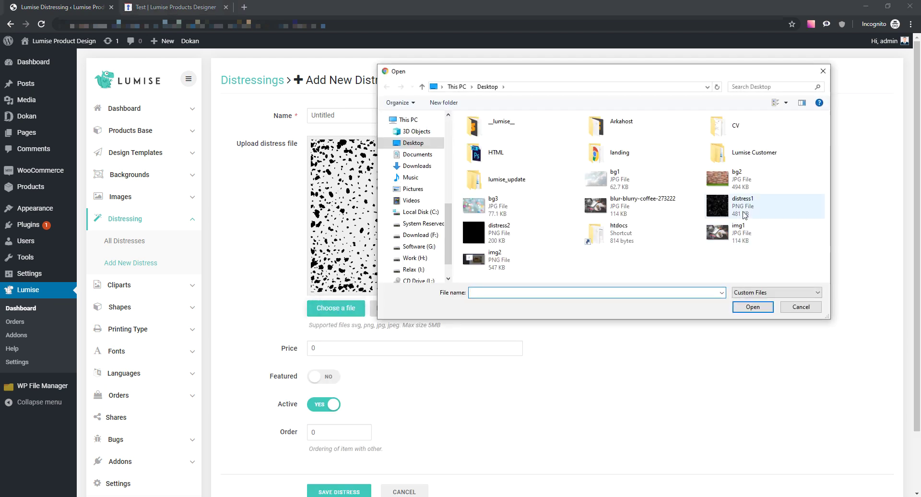
double_click(741, 208)
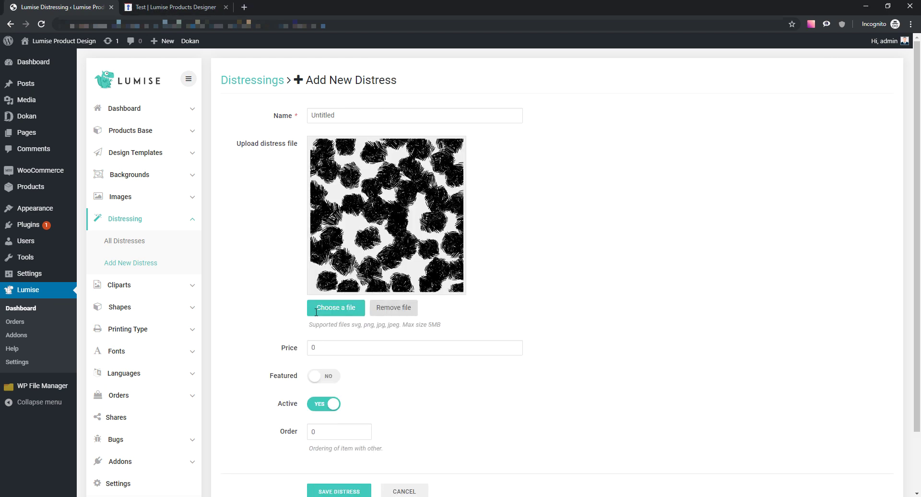
double_click(345, 118)
type("DT1")
scroll(505, 290, "down", 2)
left_click(354, 490)
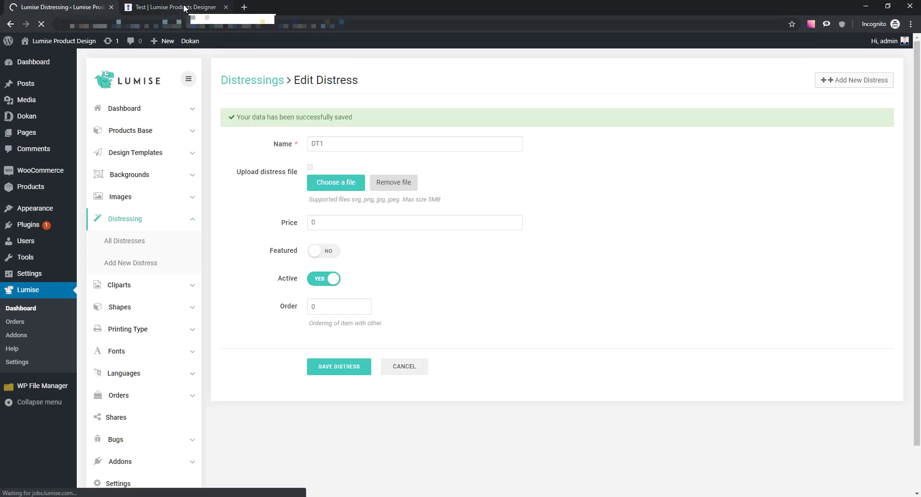
- Reload the designer and add enlarged white Oswald text to the shirt
left_click(184, 7)
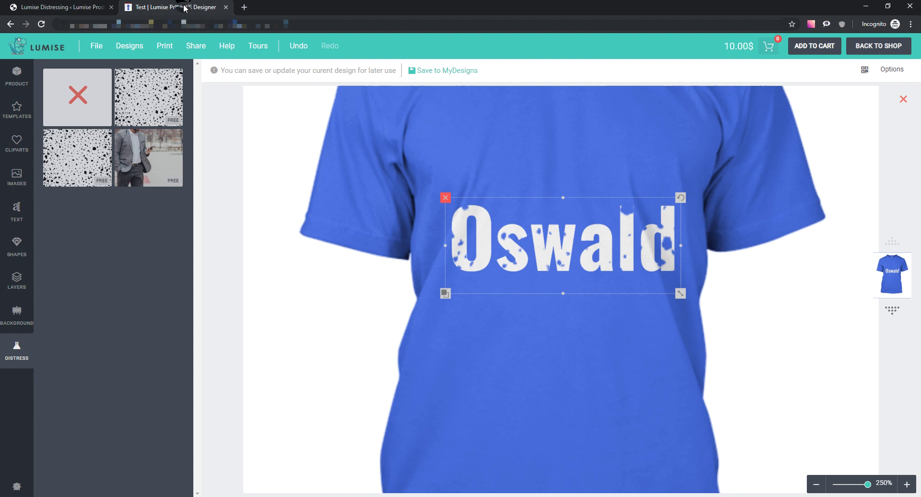
left_click(41, 24)
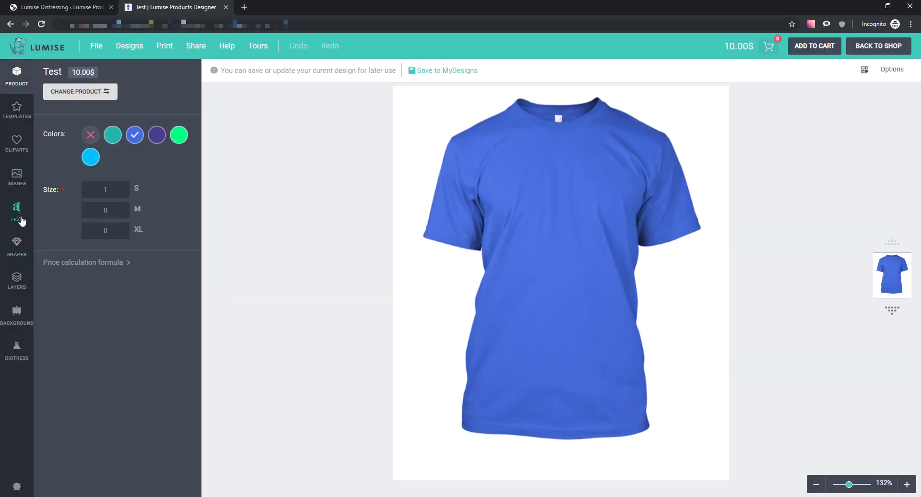
left_click(21, 220)
left_click(144, 270)
left_click(837, 73)
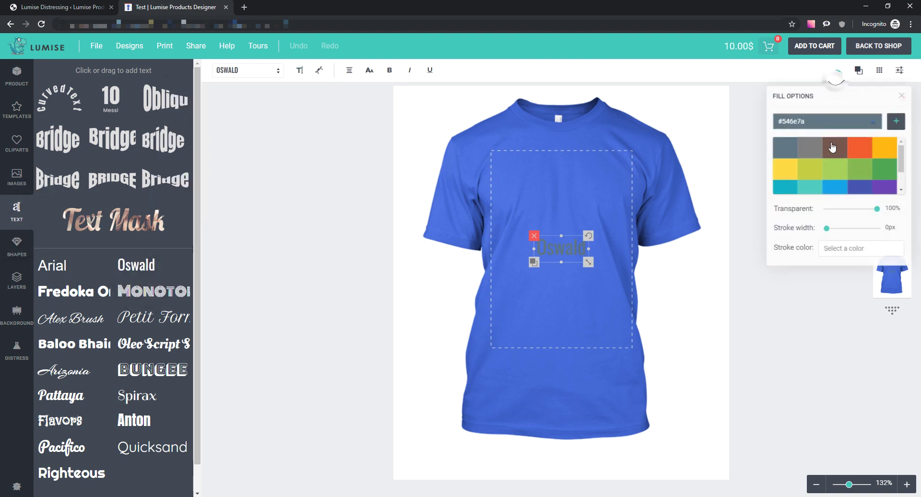
scroll(832, 147, "down", 2)
left_click(812, 185)
left_click_drag(588, 262, 626, 277)
left_click(317, 277)
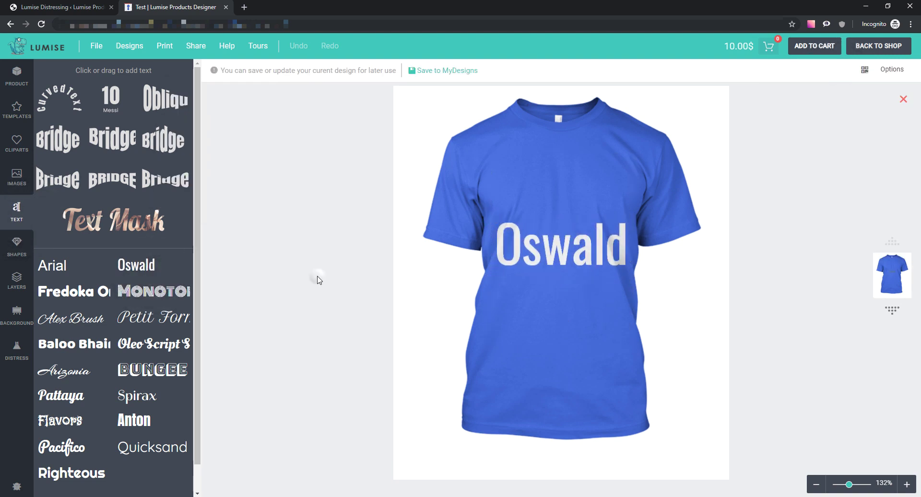
- Apply the blotch distress texture, then switch to the speckled texture instead
left_click(6, 357)
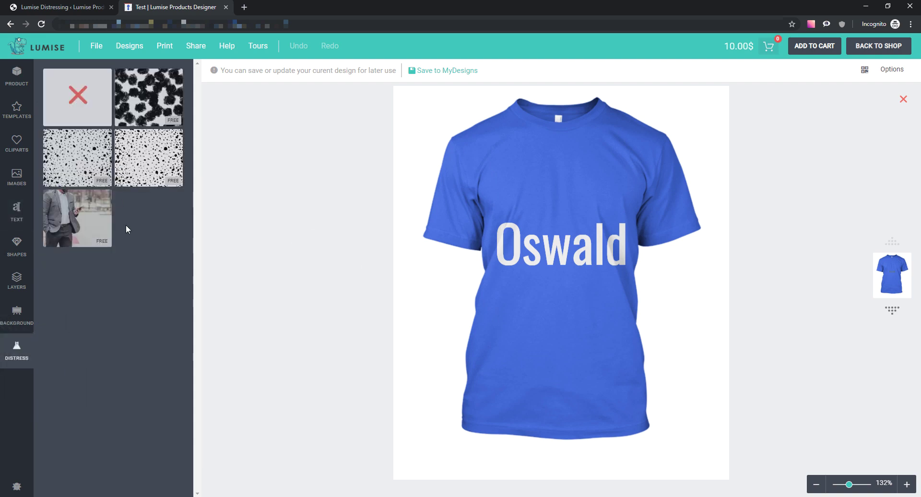
left_click(142, 108)
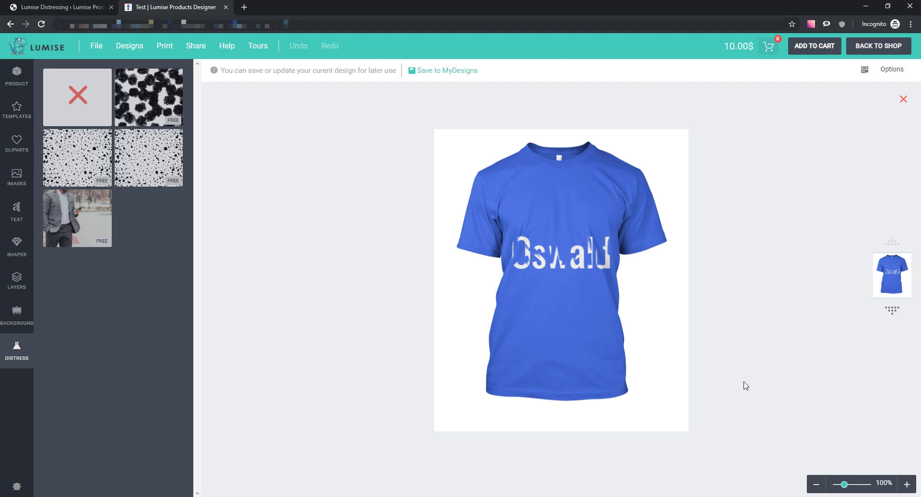
scroll(850, 484, "up", 5)
left_click(689, 314)
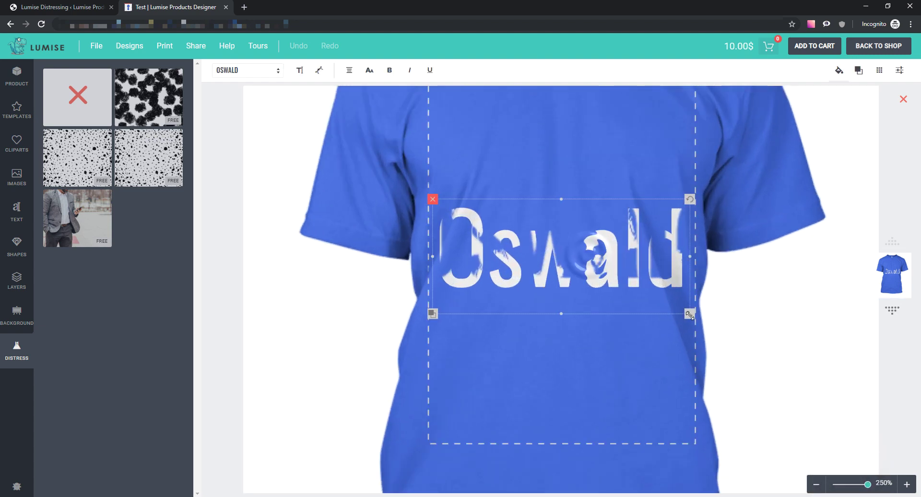
left_click_drag(689, 314, 664, 304)
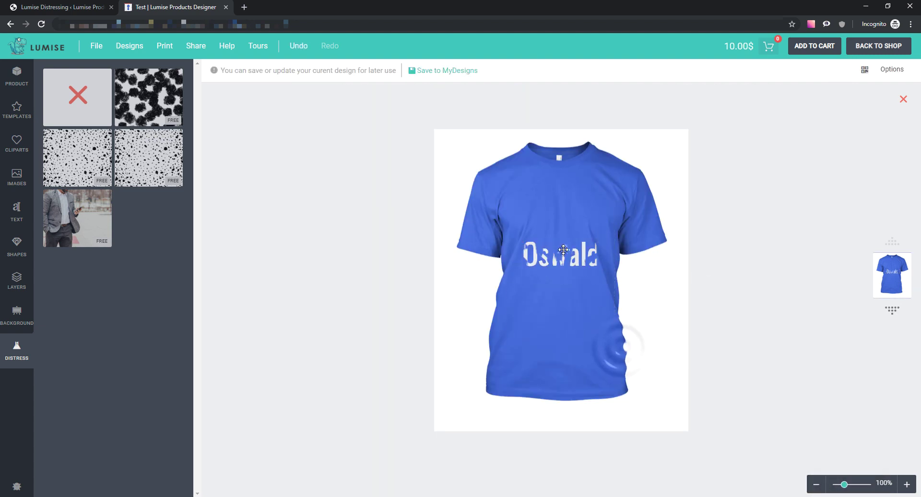
left_click(563, 249)
left_click(419, 281)
left_click(535, 252)
left_click(377, 257)
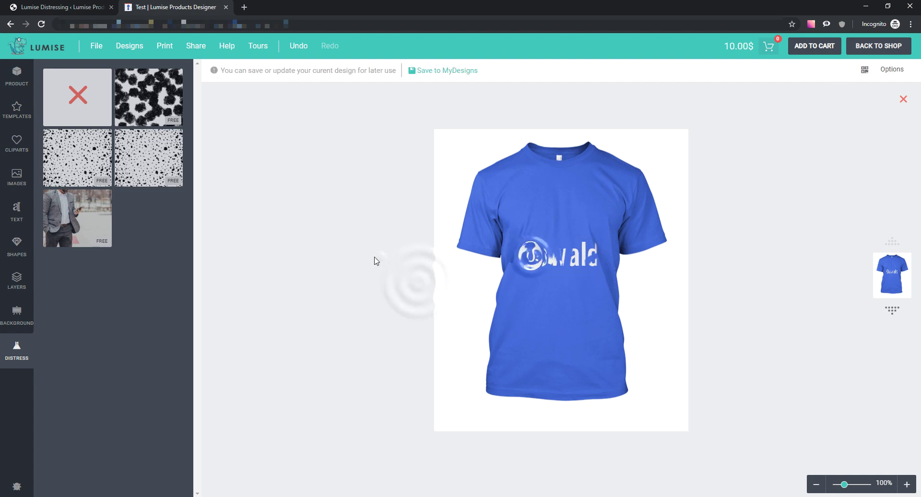
left_click(100, 163)
- Make the Oswald text bold and resize it to about 225 px wide
left_click(594, 261)
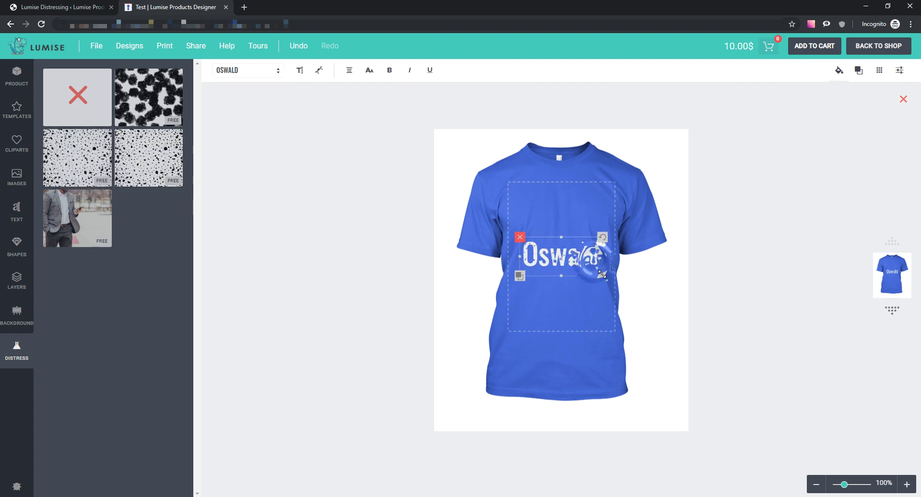
left_click_drag(602, 274, 615, 281)
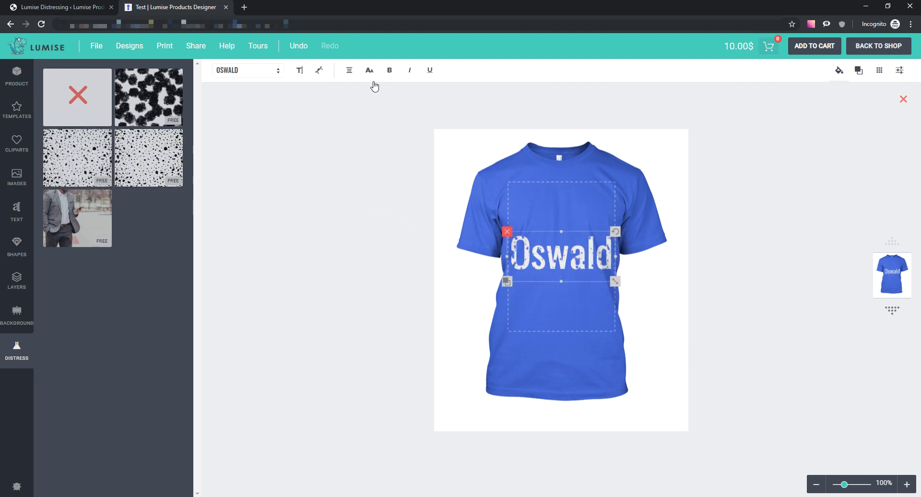
left_click(389, 70)
scroll(863, 485, "up", 5)
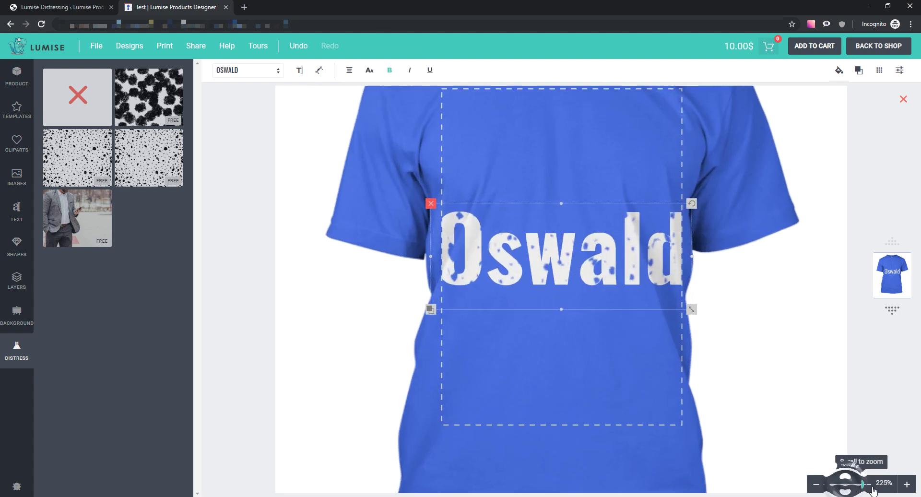
scroll(865, 484, "down", 1)
left_click(590, 375)
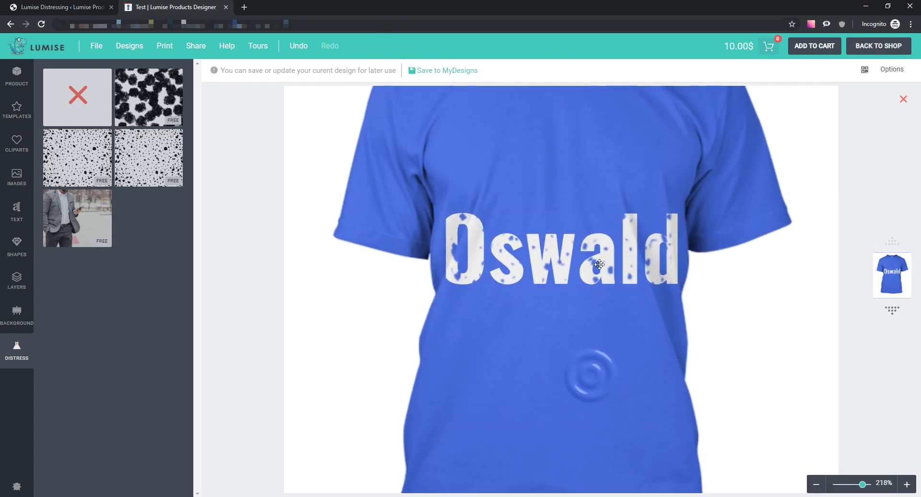
left_click(599, 265)
scroll(687, 263, "down", 5)
left_click_drag(622, 257, 605, 247)
- Create design template Te1 with the bg1 cloud image and save it
left_click(696, 303)
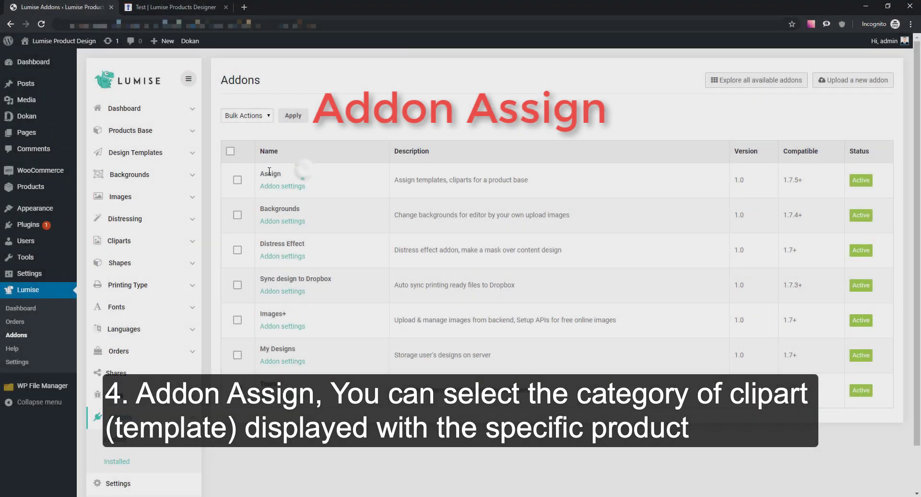
double_click(269, 173)
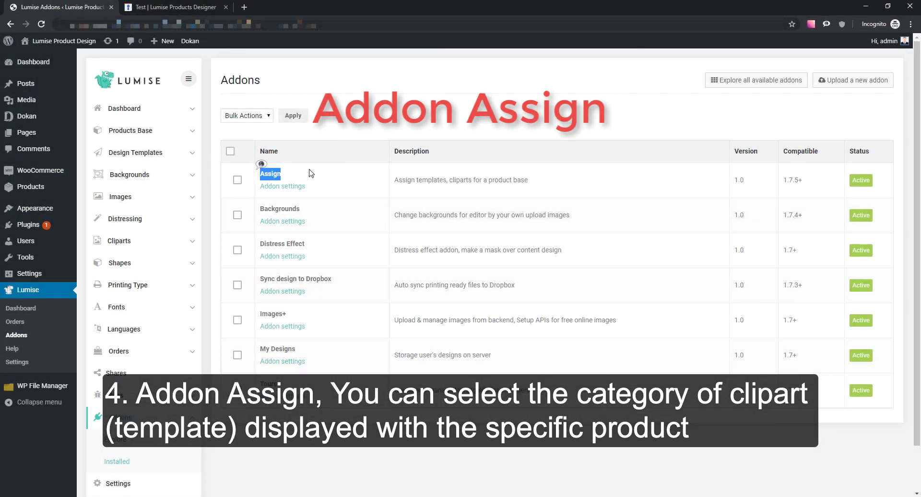
left_click(144, 153)
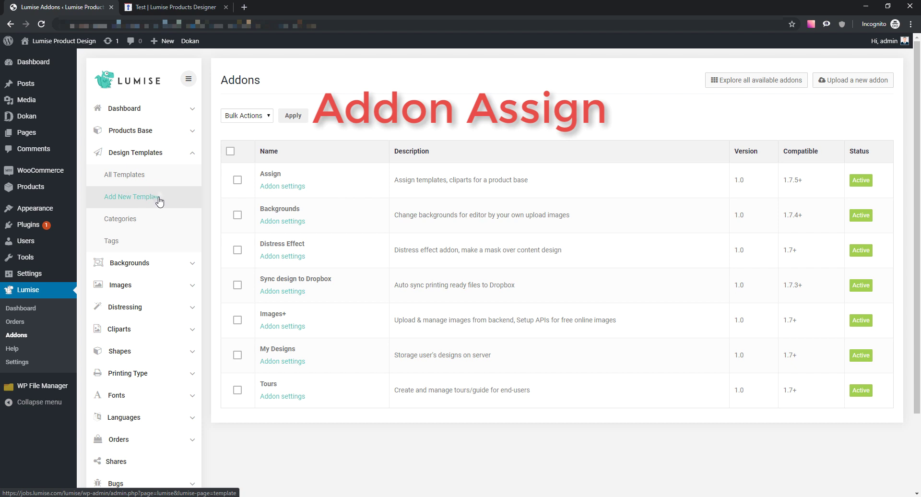
left_click(159, 198)
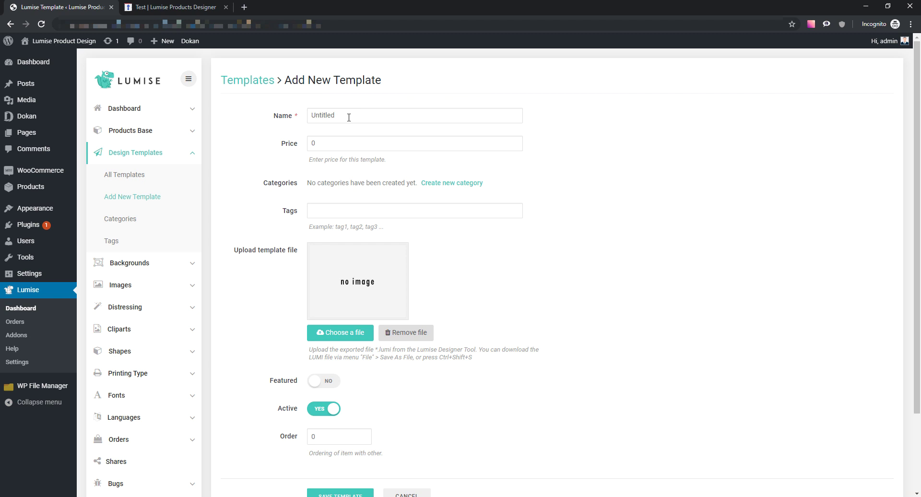
double_click(346, 117)
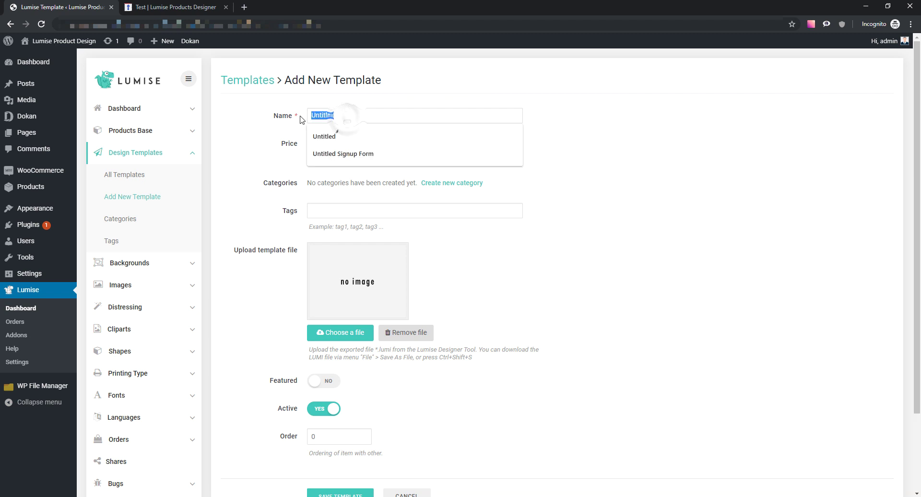
type("Te1")
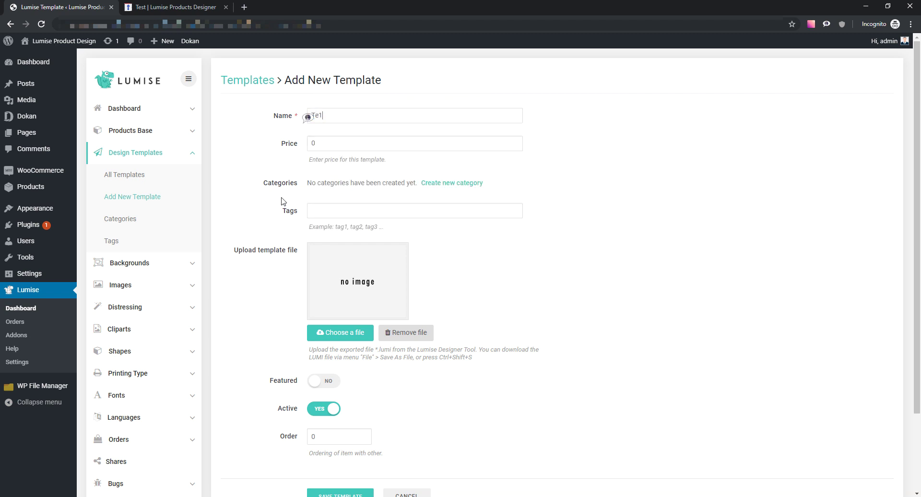
left_click(376, 301)
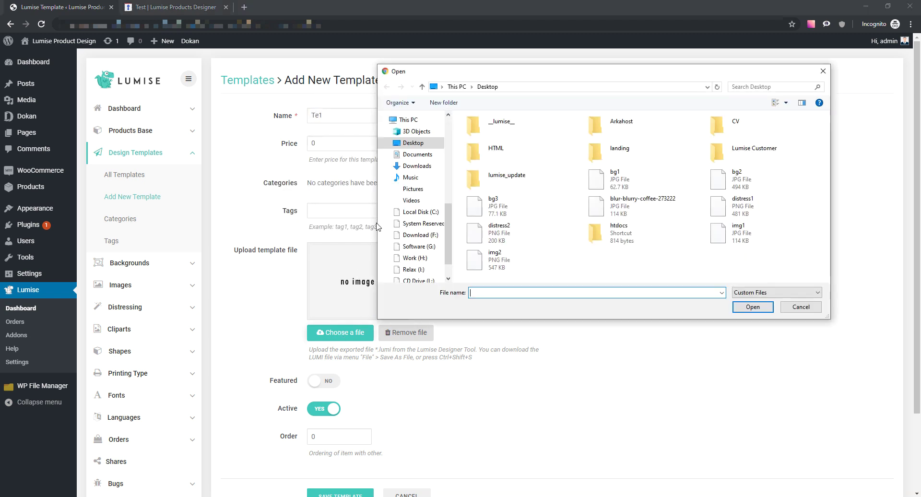
left_click(618, 178)
left_click(751, 307)
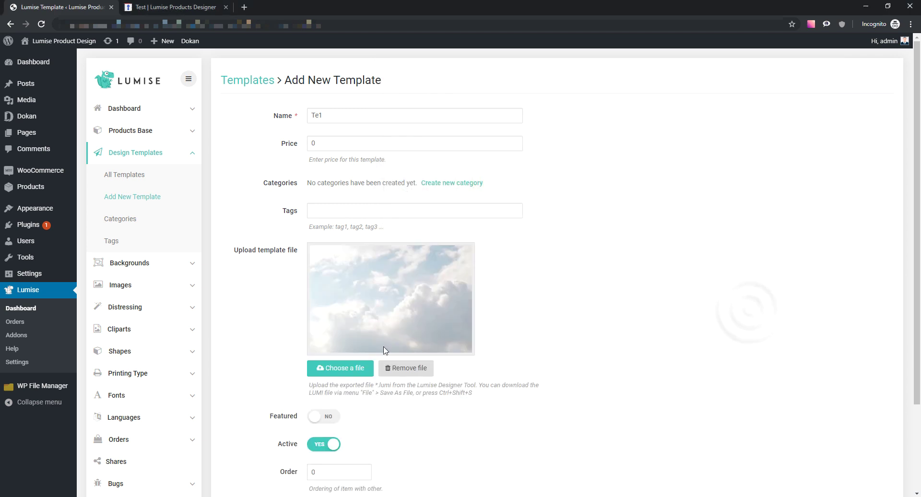
scroll(382, 354, "down", 2)
left_click(360, 424)
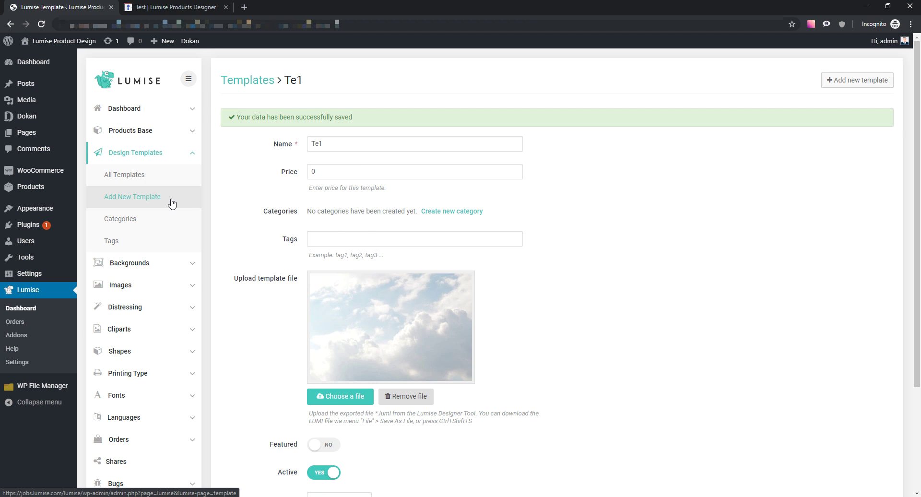
- Create template Te2 with the bg2 brick image, save it, then rename it Te3
left_click(170, 200)
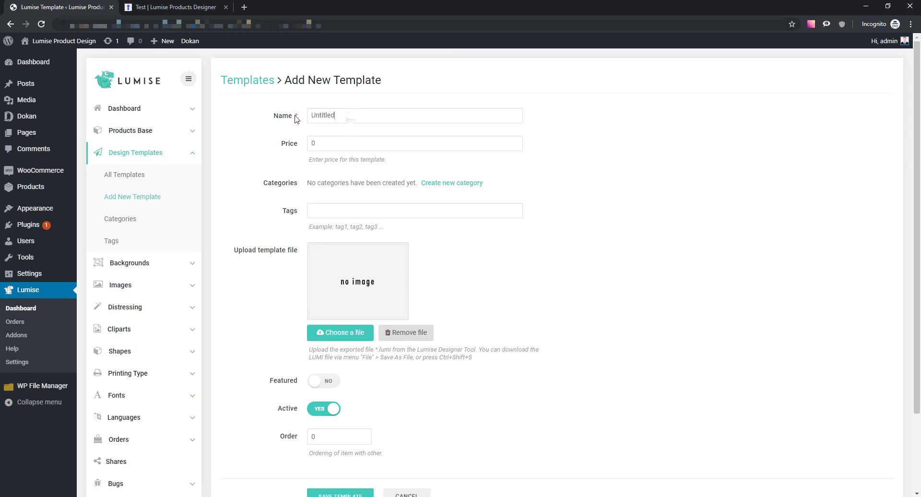
double_click(345, 116)
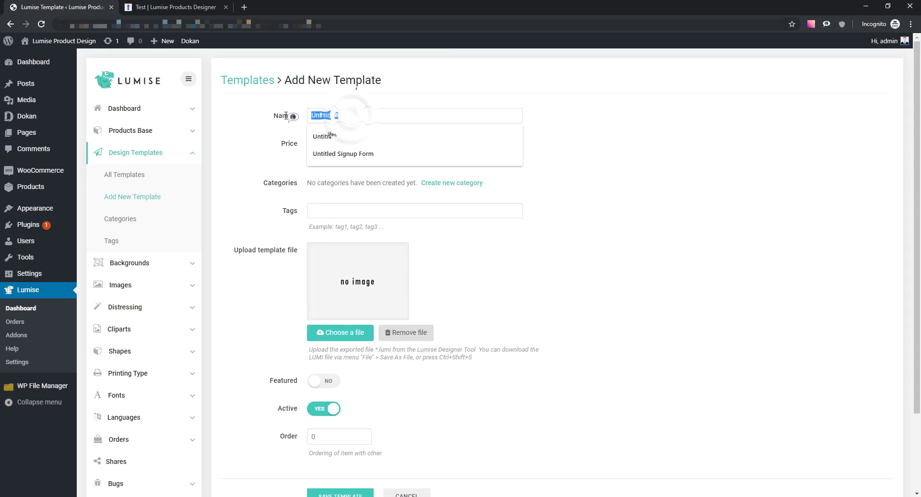
type("Te2")
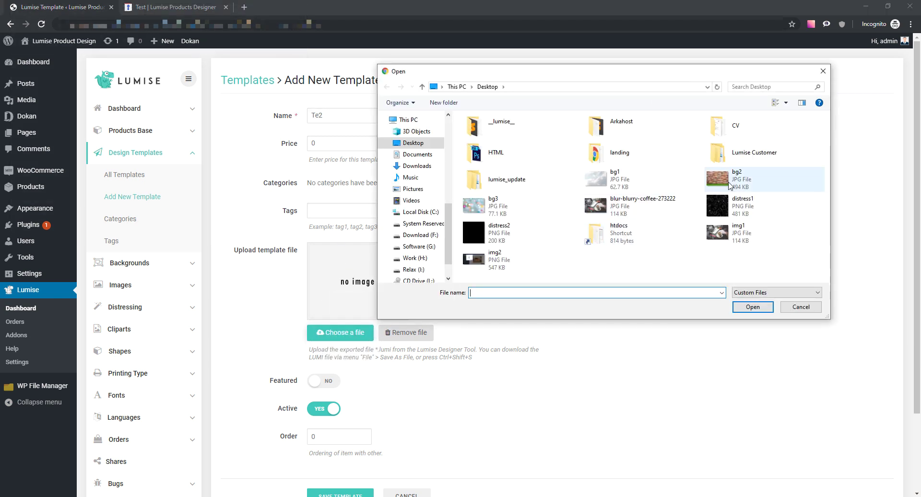
double_click(729, 184)
scroll(354, 383, "down", 3)
left_click(357, 422)
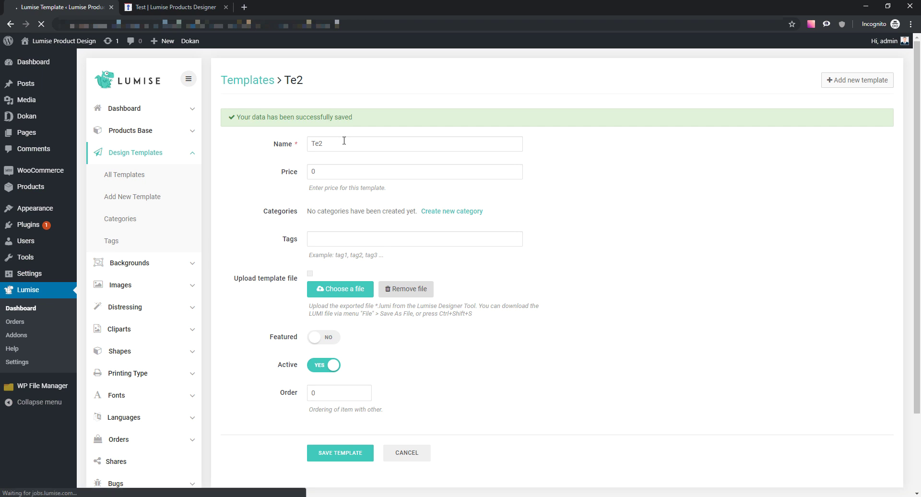
double_click(344, 141)
type("Te3")
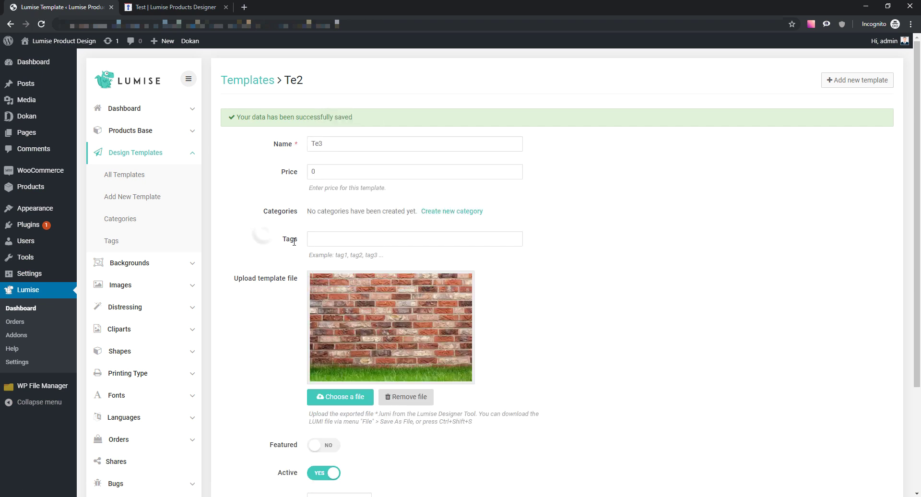
scroll(352, 339, "down", 3)
- Browse the templates available for this product in the designer's Templates panel
left_click(163, 11)
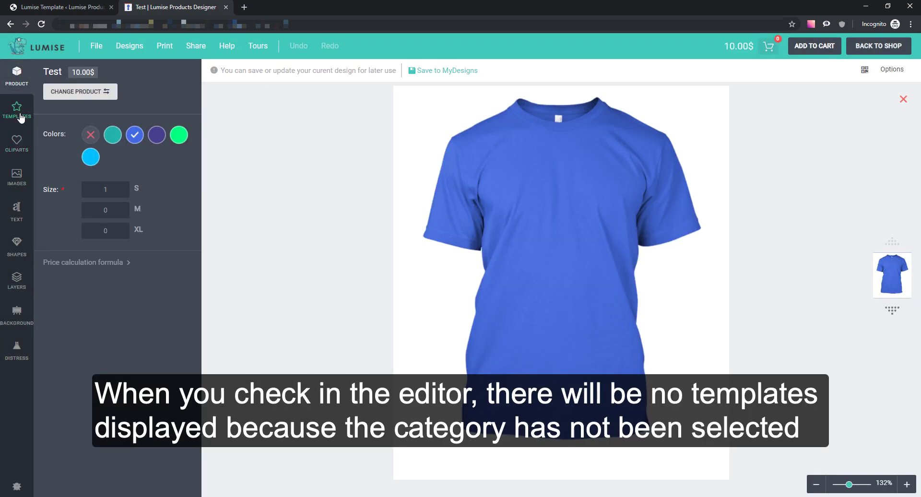
left_click(17, 109)
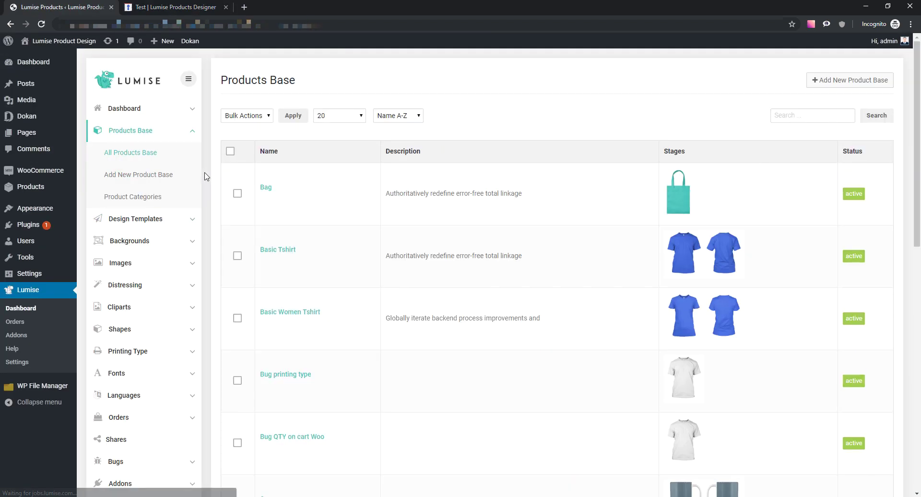
scroll(284, 254, "down", 6)
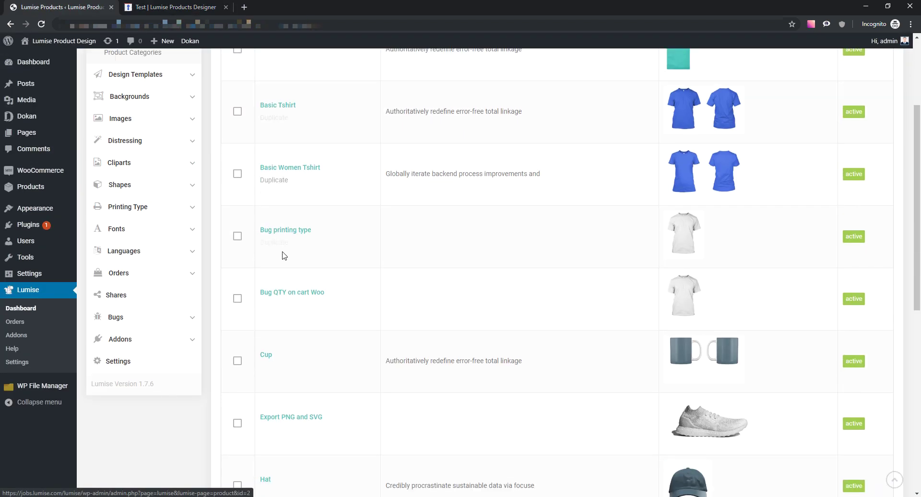
scroll(288, 257, "up", 4)
scroll(284, 231, "down", 9)
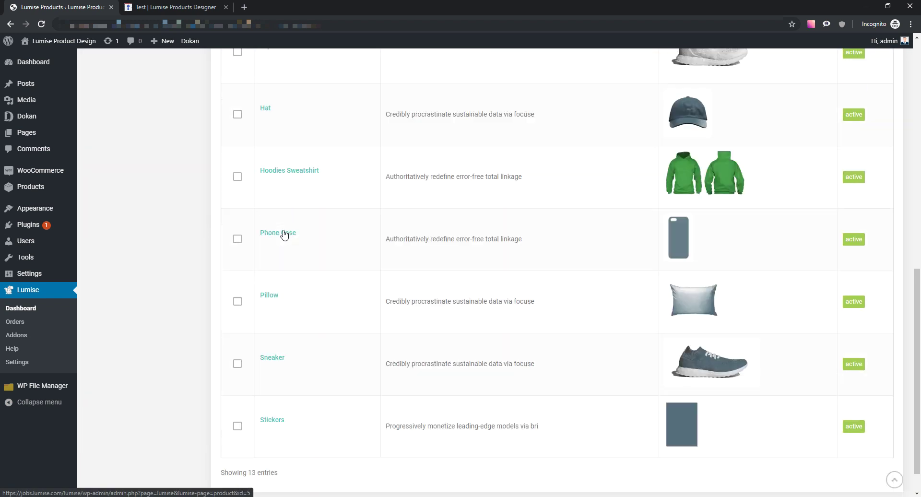
scroll(280, 333, "up", 6)
scroll(279, 325, "up", 6)
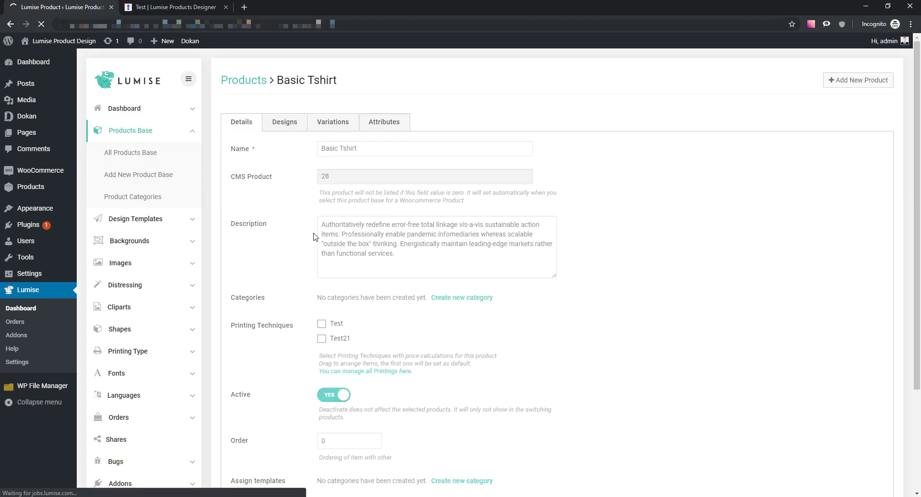
scroll(314, 236, "down", 3)
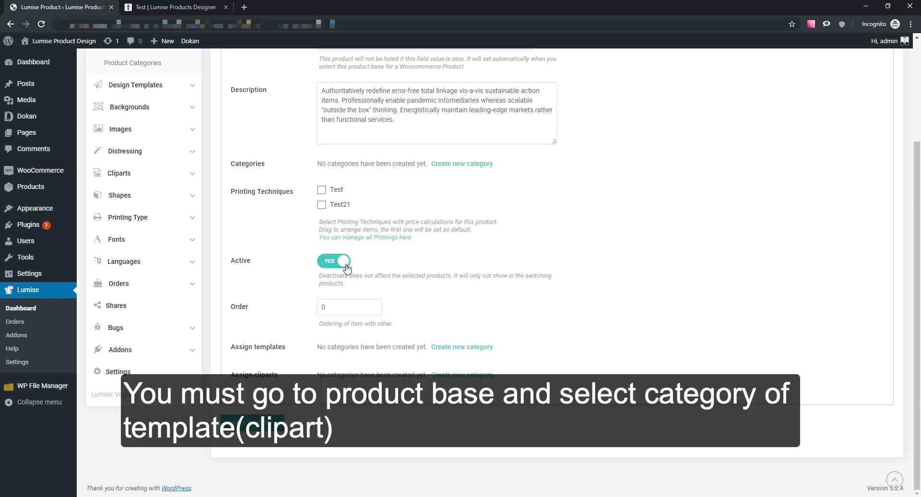
- Save a new template category named 'Template display with product test', then list all templates
left_click(449, 348)
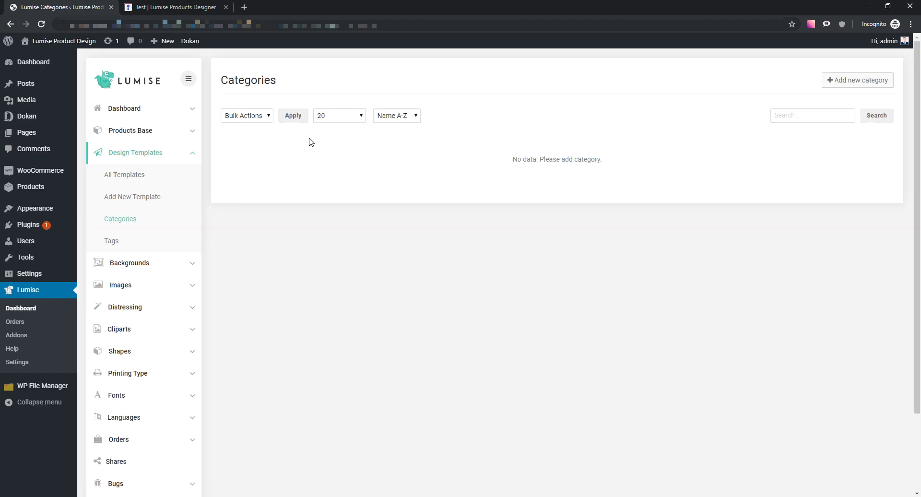
left_click(842, 81)
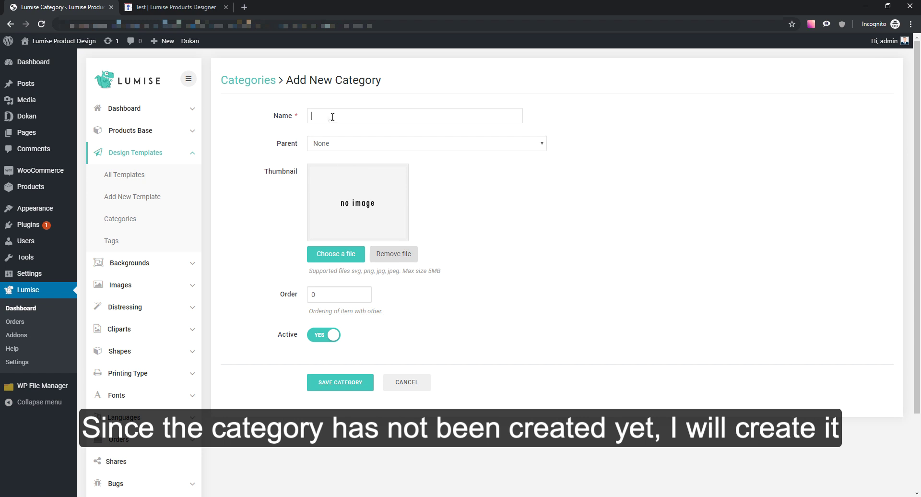
type("Template display with product test")
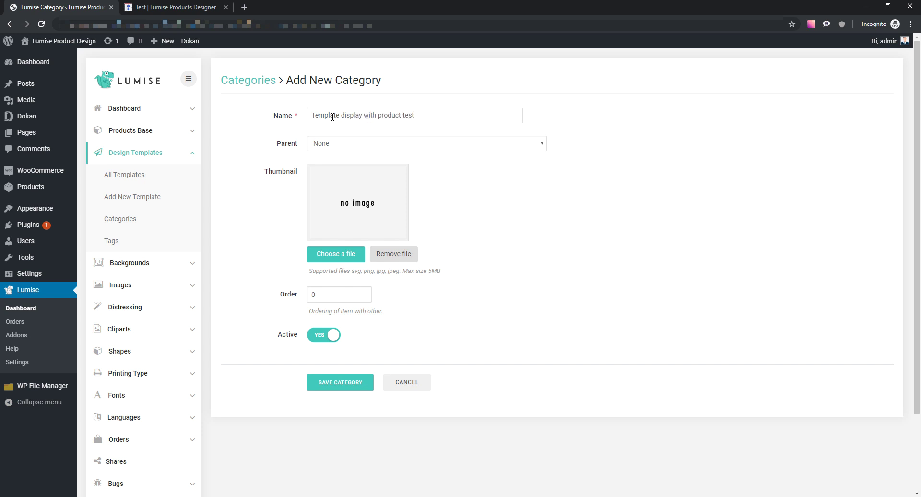
left_click(330, 382)
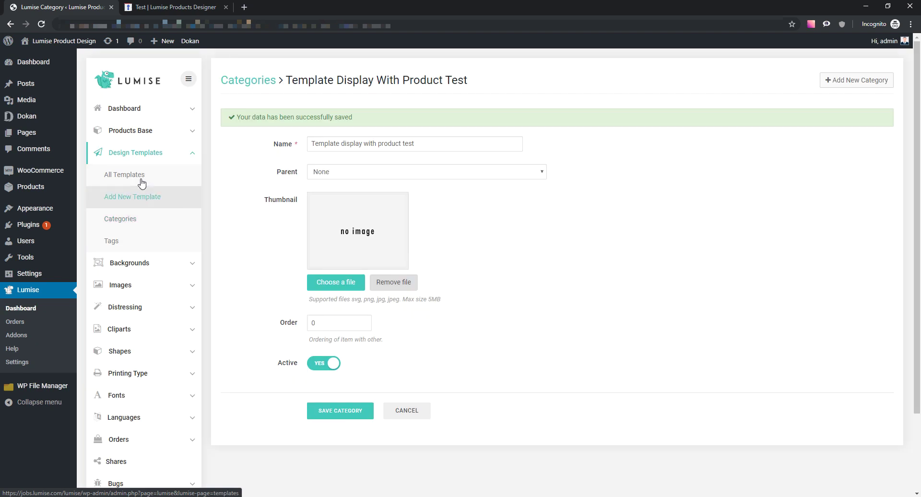
left_click(144, 178)
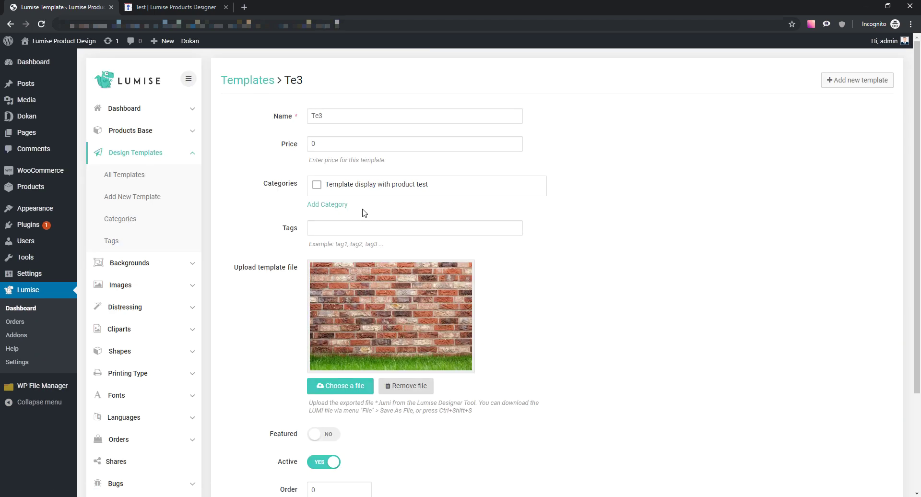
- Put template Te3 in the 'Template display with product test' category and save it
left_click(316, 187)
scroll(565, 255, "down", 3)
left_click(341, 423)
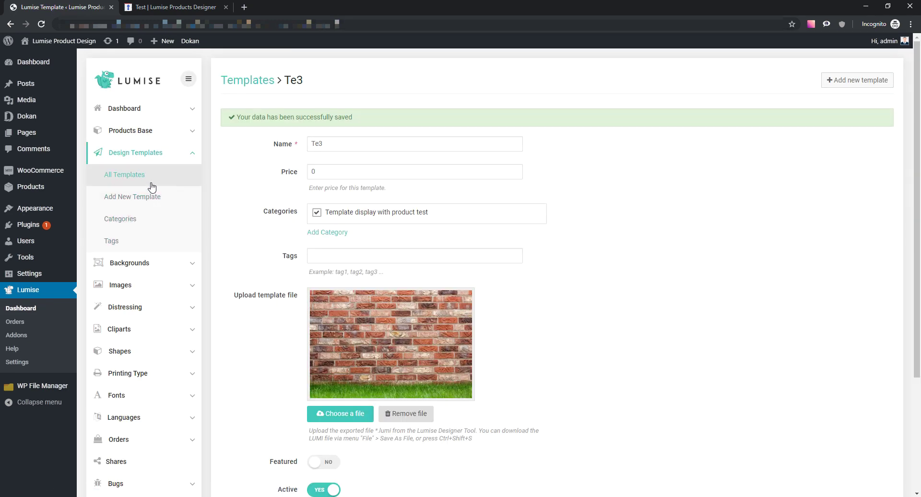
- Review Te3's new category in the full design templates list
left_click(153, 181)
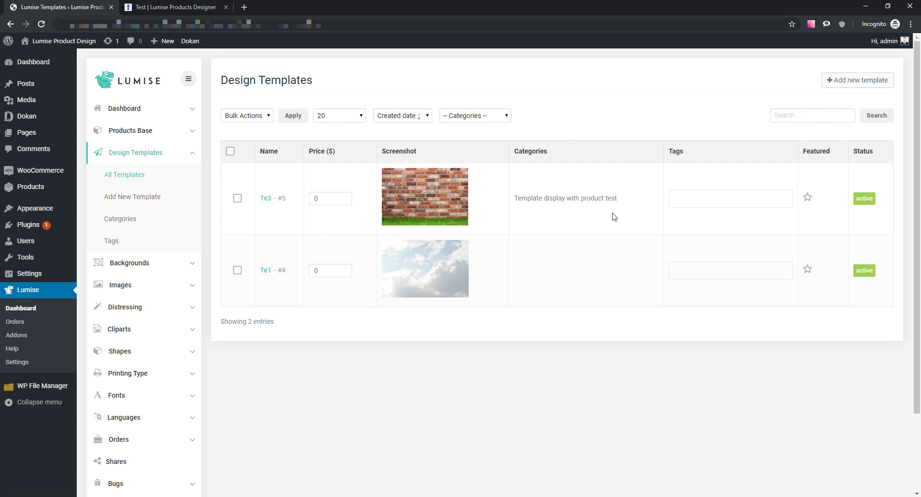
left_click_drag(581, 197, 524, 197)
left_click(554, 185)
left_click_drag(561, 149, 523, 153)
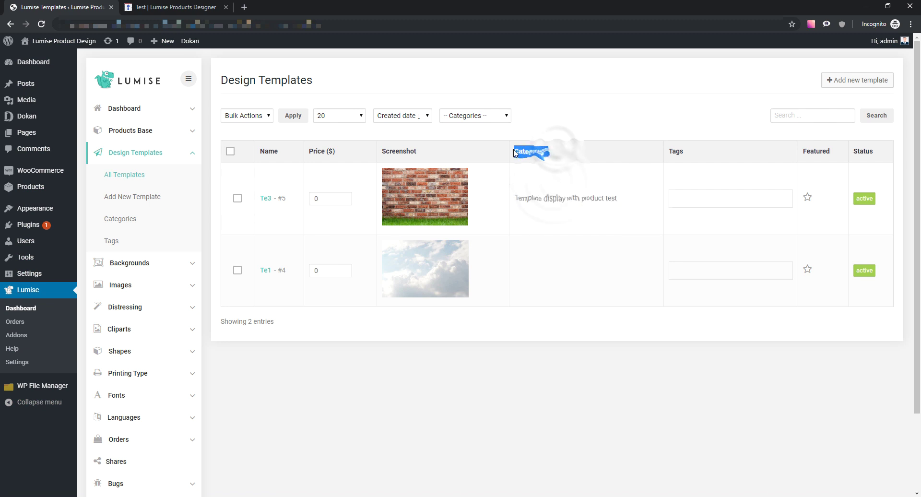
left_click(562, 132)
- Reload the design editor to check its offered templates, then list the product bases
left_click(173, 7)
left_click(42, 24)
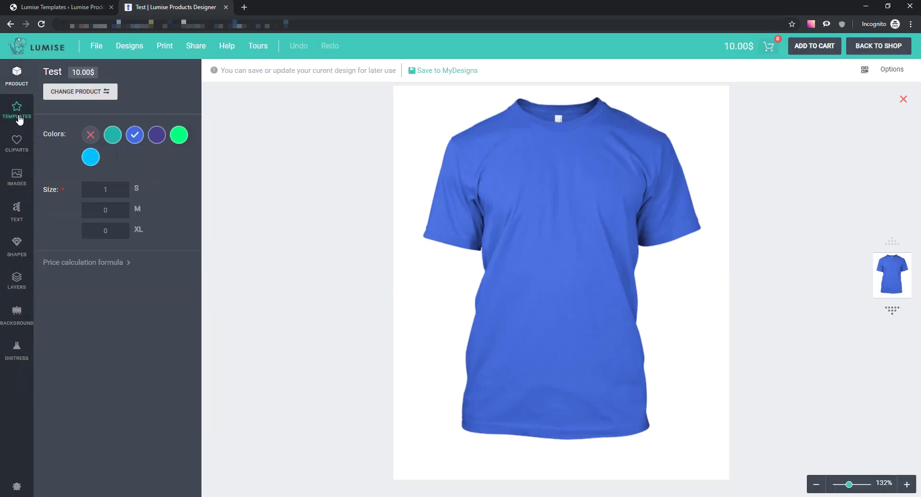
left_click(19, 119)
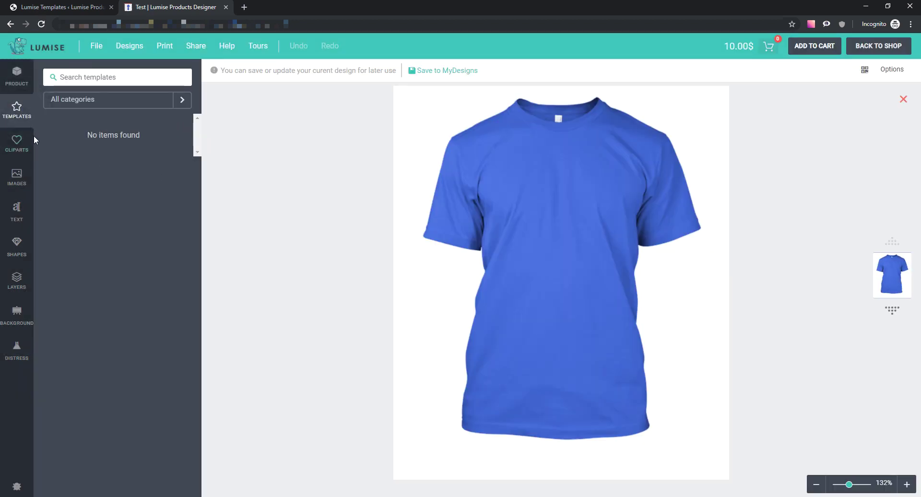
left_click(69, 7)
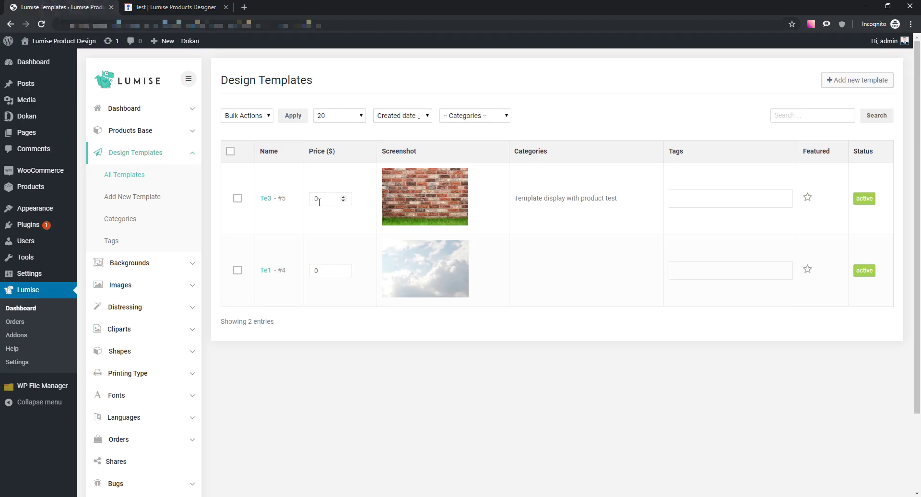
left_click(144, 131)
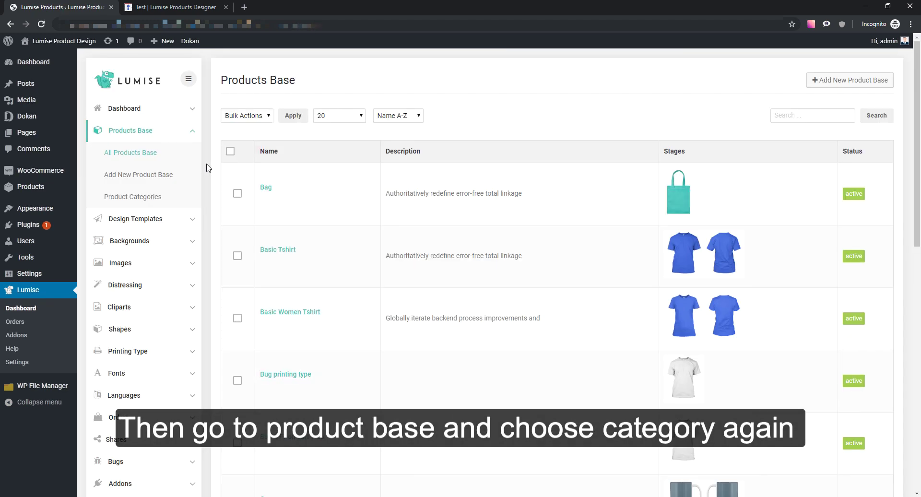
- Assign 'Template display with product test' to Basic Tshirt's templates and save the product
left_click(268, 253)
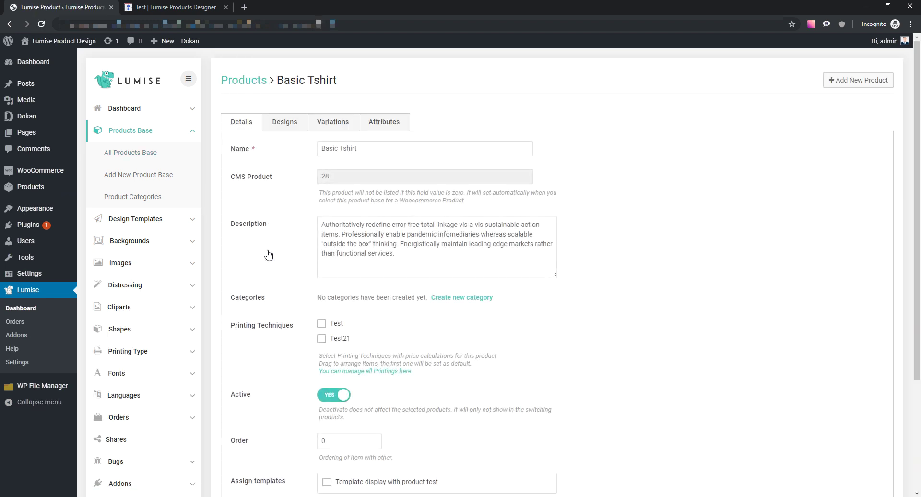
scroll(273, 254, "down", 4)
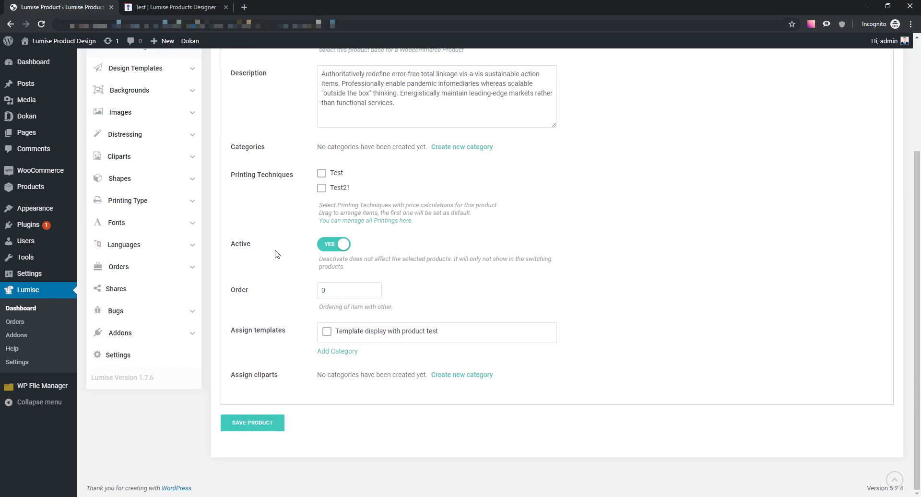
left_click(326, 335)
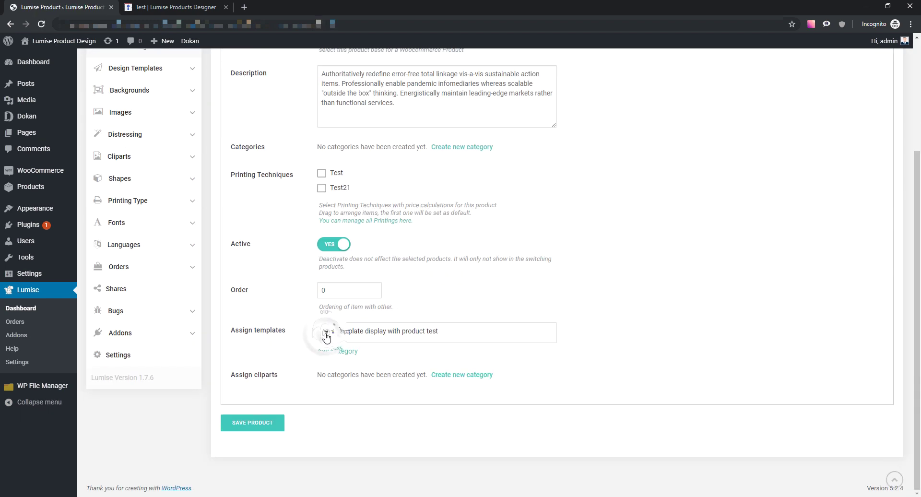
left_click(249, 427)
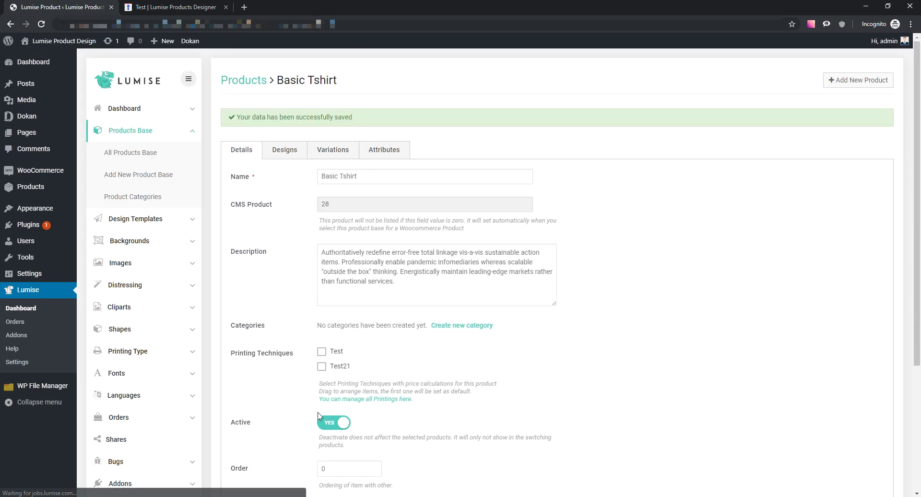
scroll(320, 414, "down", 5)
- In the editor, apply the brick template to the shirt, then remove the brick image
left_click(176, 5)
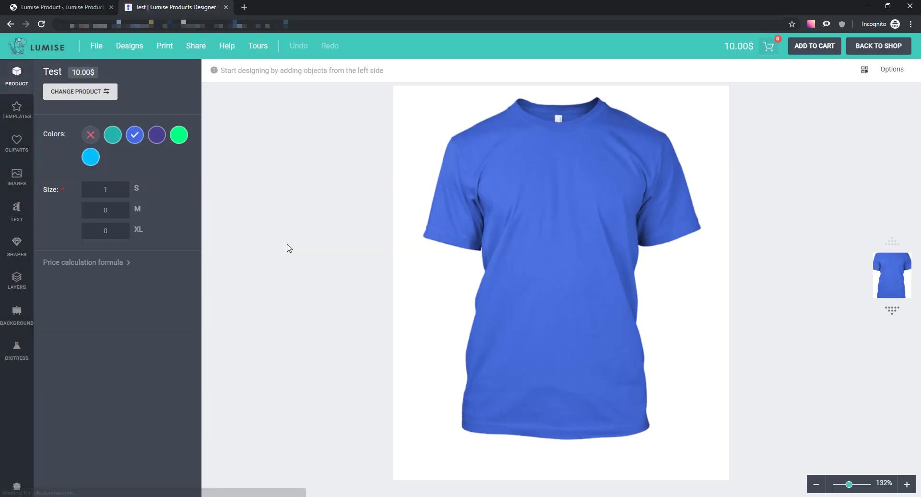
left_click(16, 109)
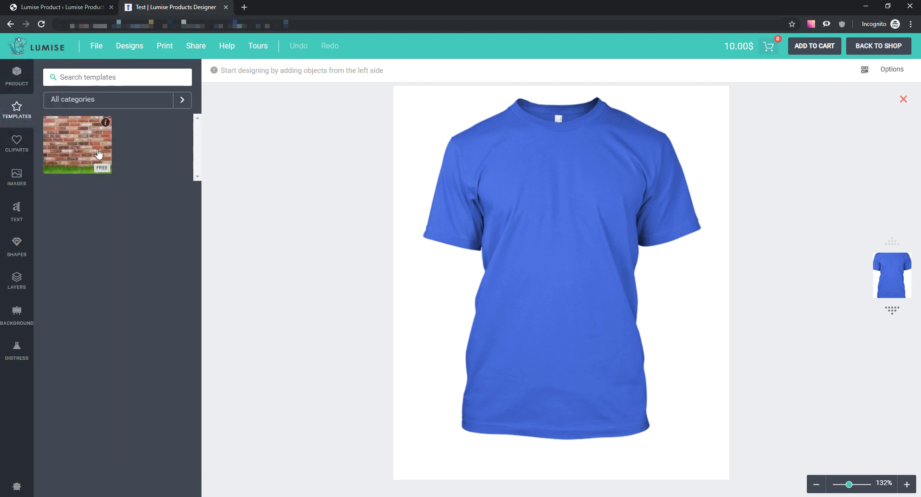
left_click(110, 158)
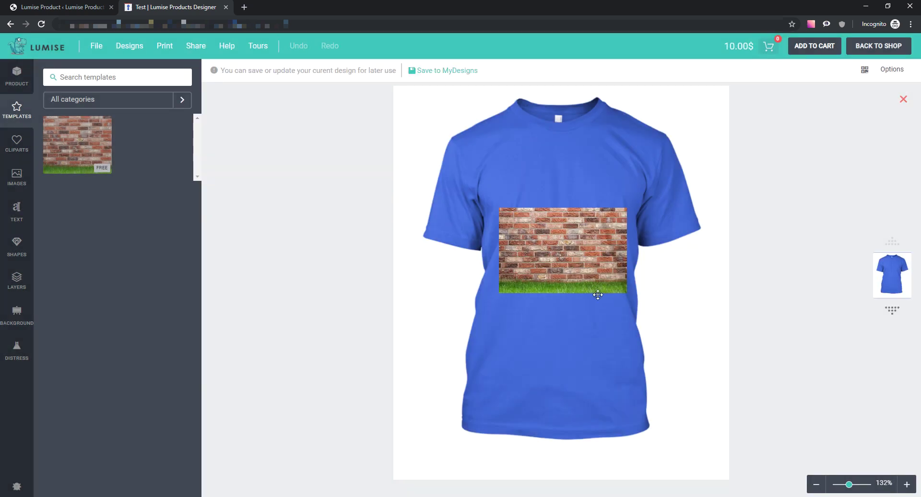
left_click(598, 293)
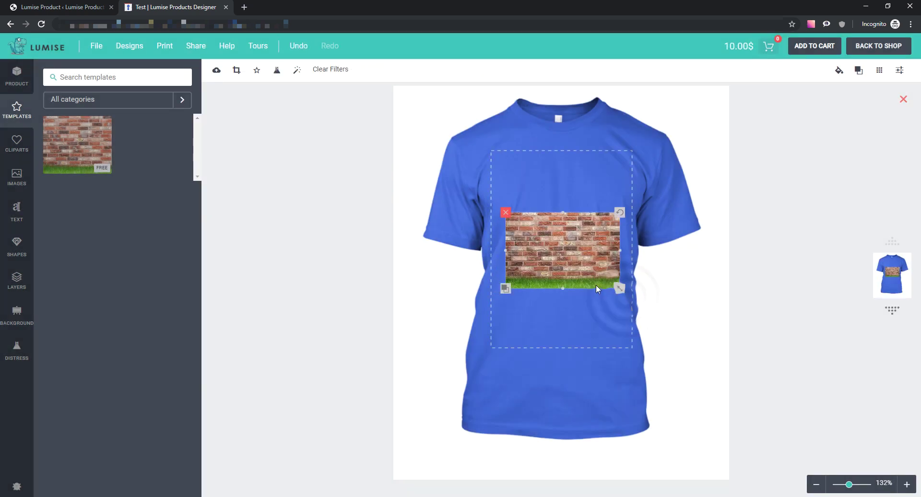
left_click(507, 215)
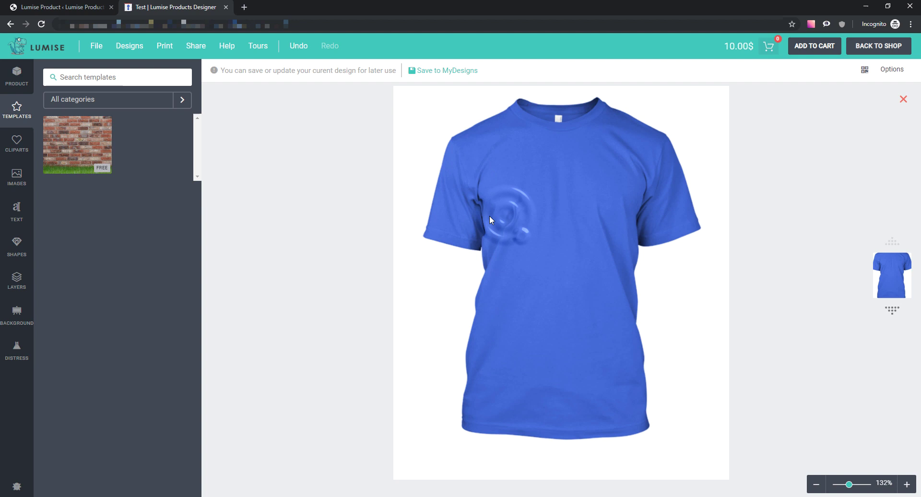
left_click(57, 14)
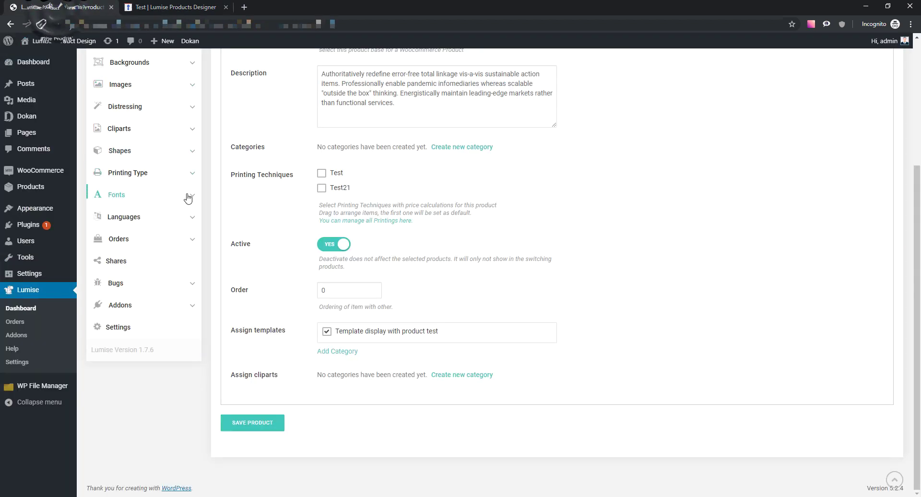
- Start a new clipart, browse Desktop and Download (F:) for an image, then cancel without choosing
scroll(189, 201, "up", 4)
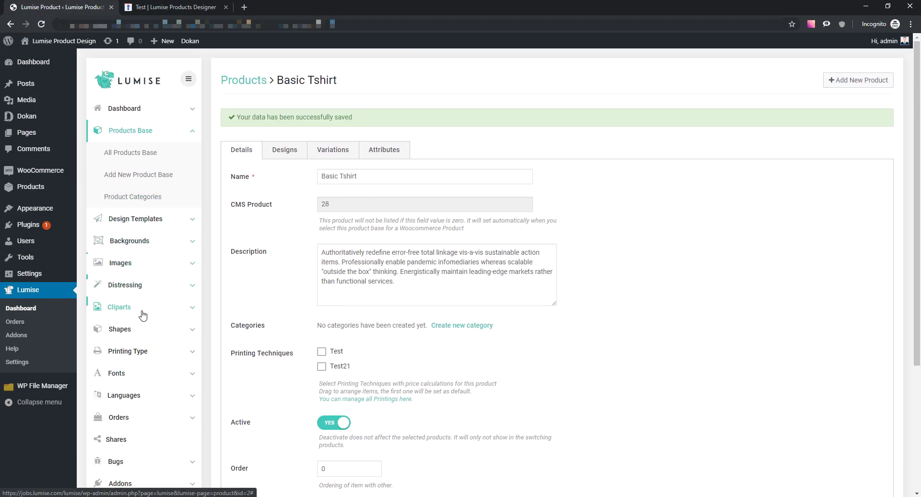
left_click(144, 308)
left_click(143, 268)
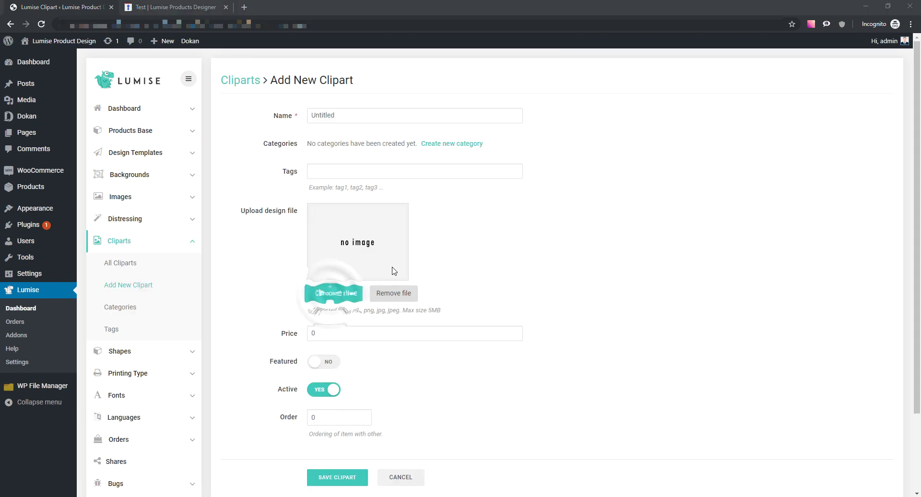
left_click(394, 271)
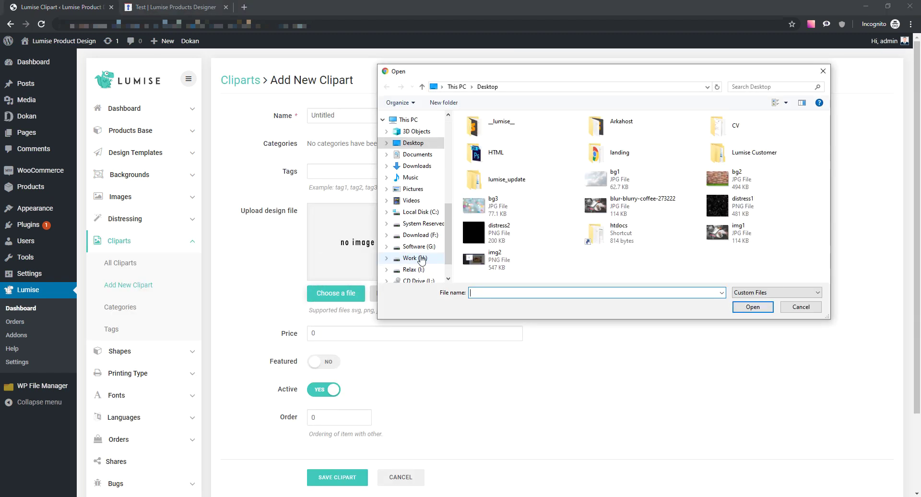
left_click(623, 206)
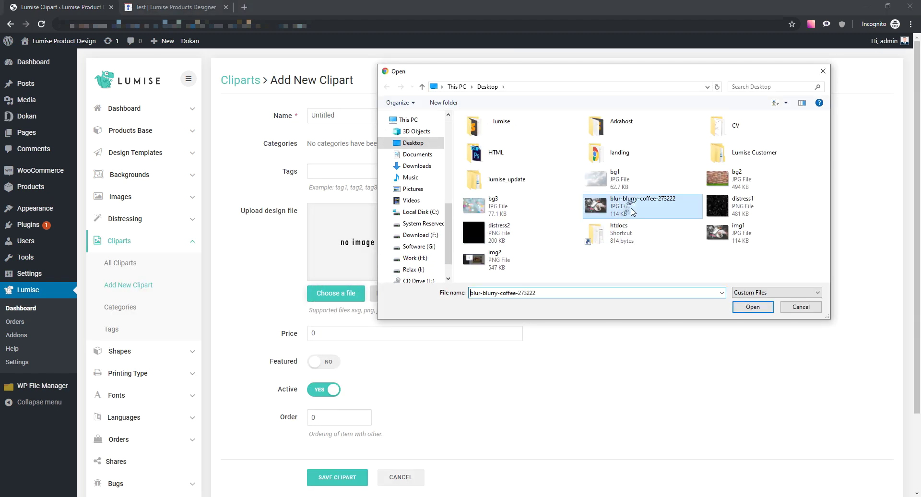
left_click(424, 236)
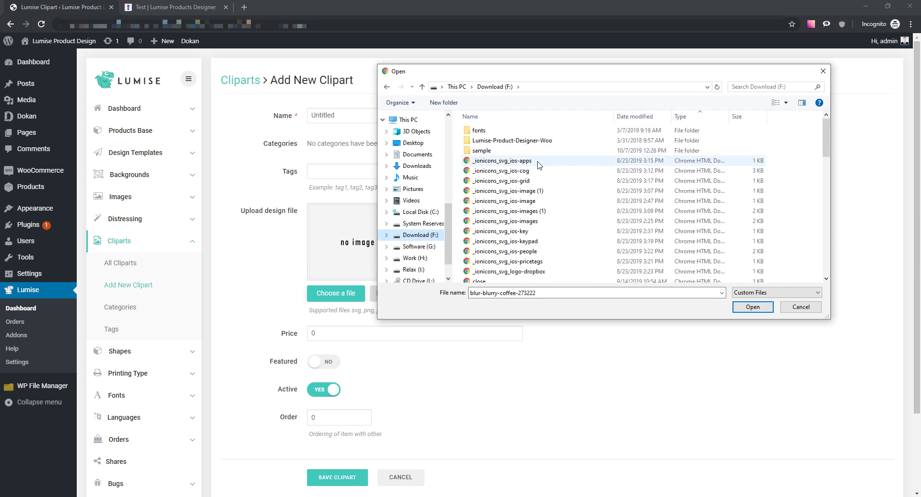
left_click(791, 308)
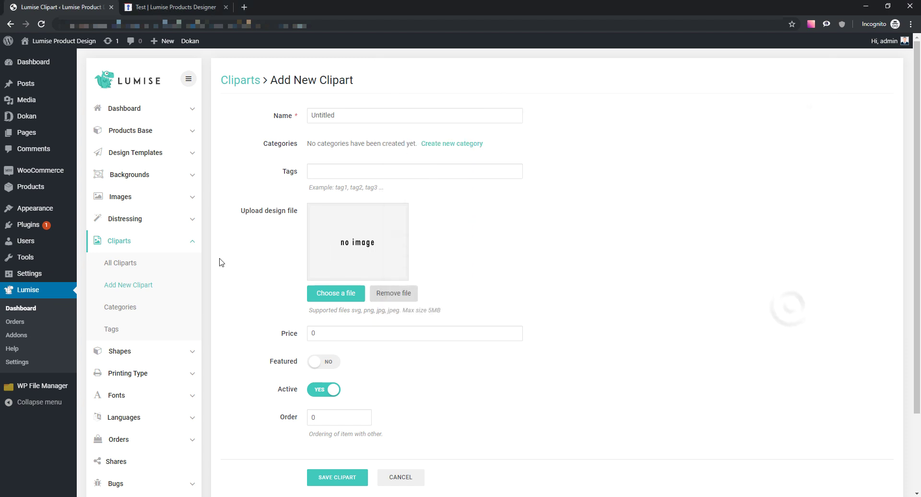
left_click(168, 262)
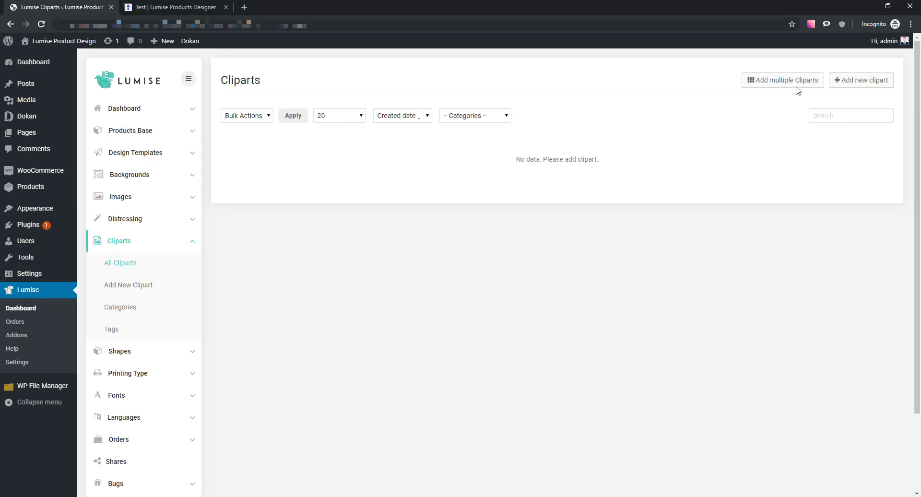
- Bulk-upload the four ionicons files (cog, grid, image1, apps) from Download (F:) and reload the list
left_click(792, 82)
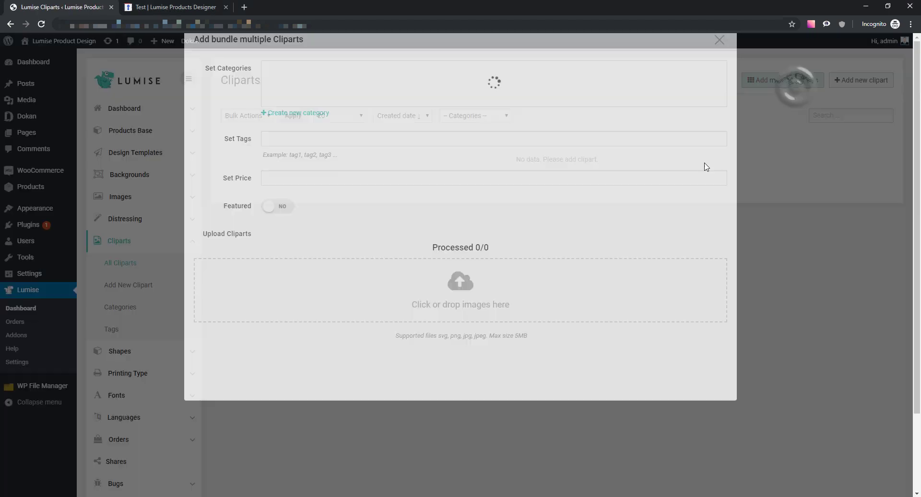
left_click(483, 269)
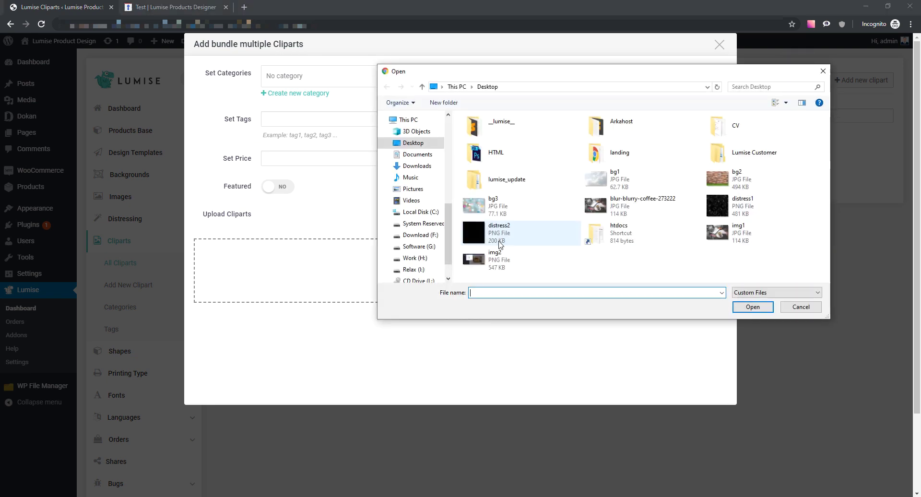
left_click(422, 235)
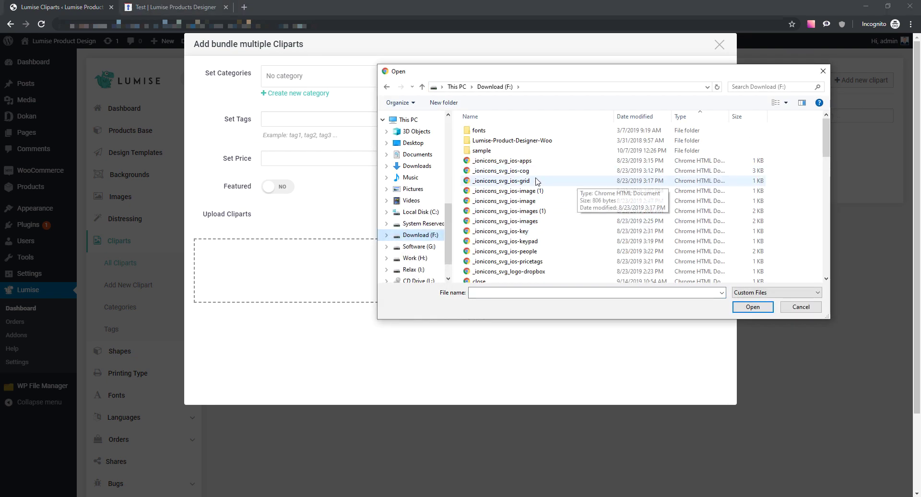
left_click_drag(525, 162, 523, 192)
left_click(741, 309)
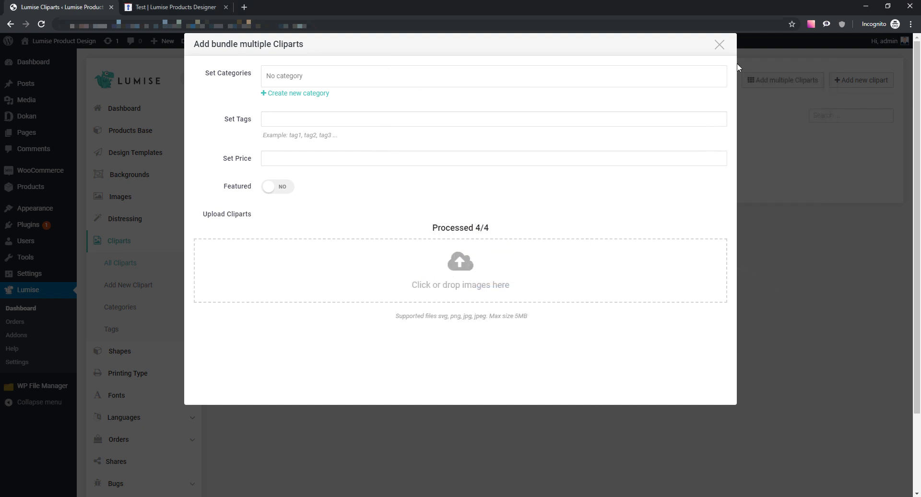
left_click(719, 46)
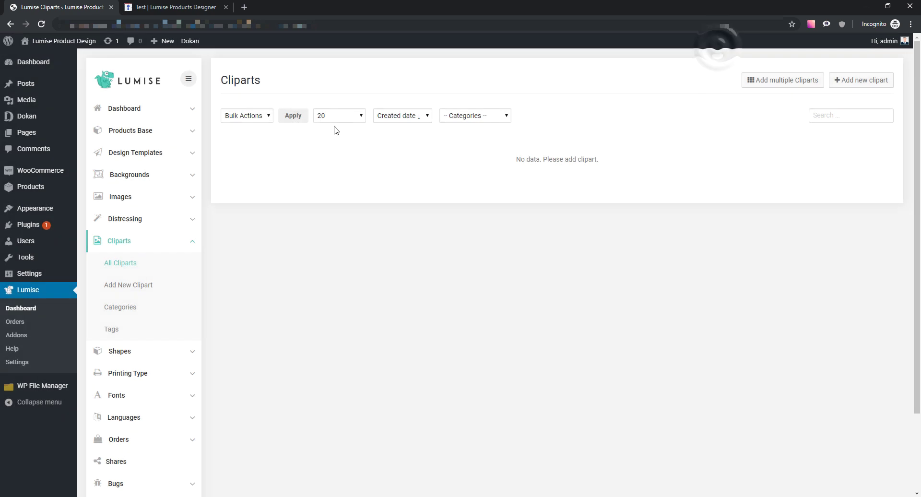
left_click(41, 24)
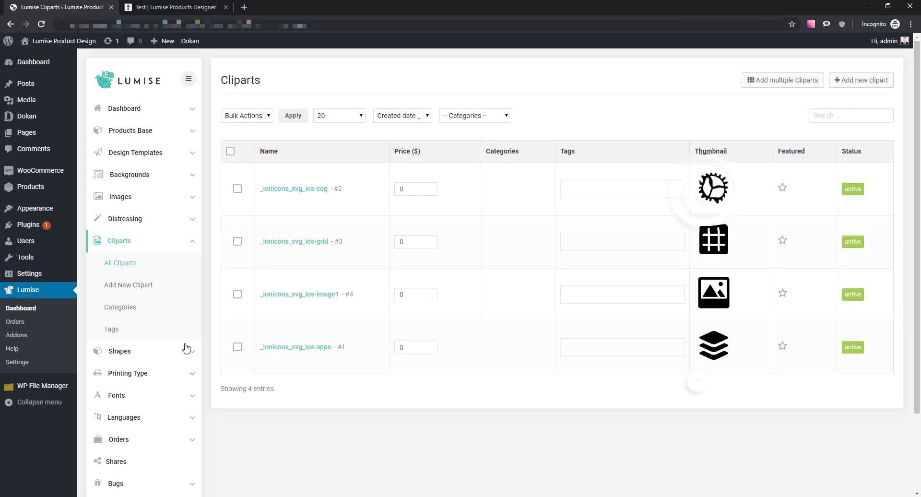
left_click(143, 312)
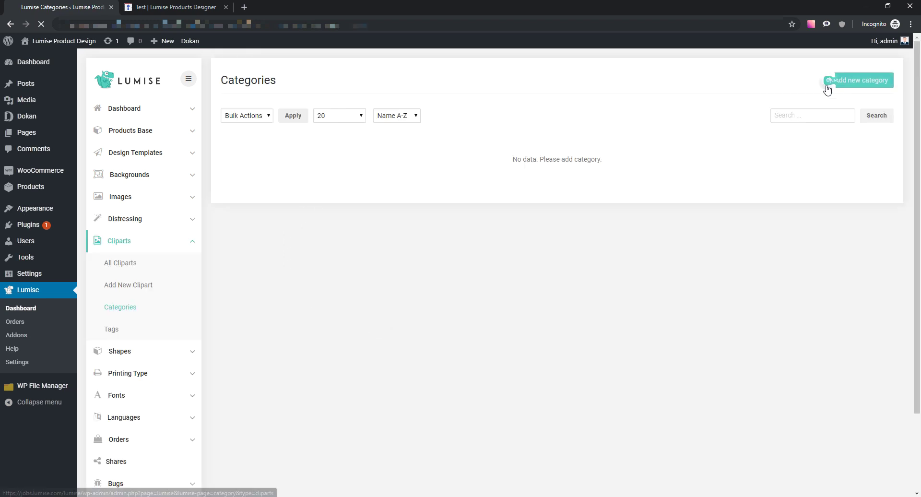
- Add a clipart category named 'Clipart display with product base test' and save it
left_click(828, 83)
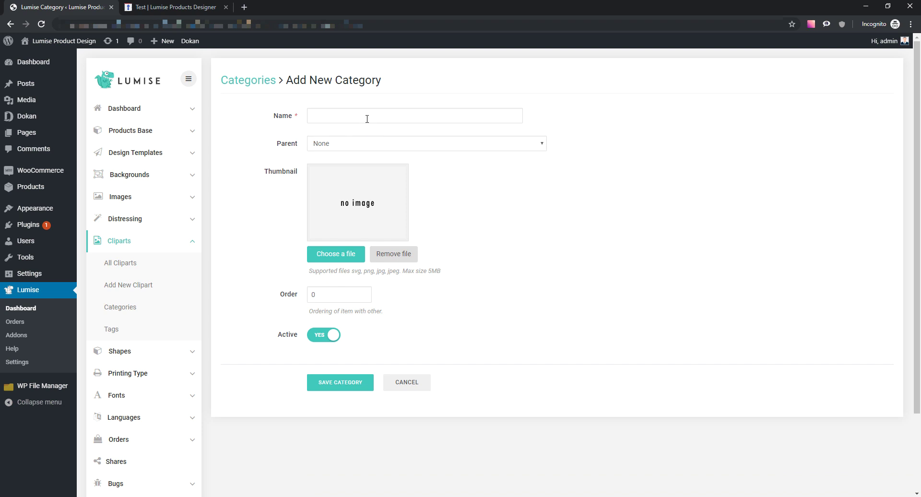
left_click(367, 119)
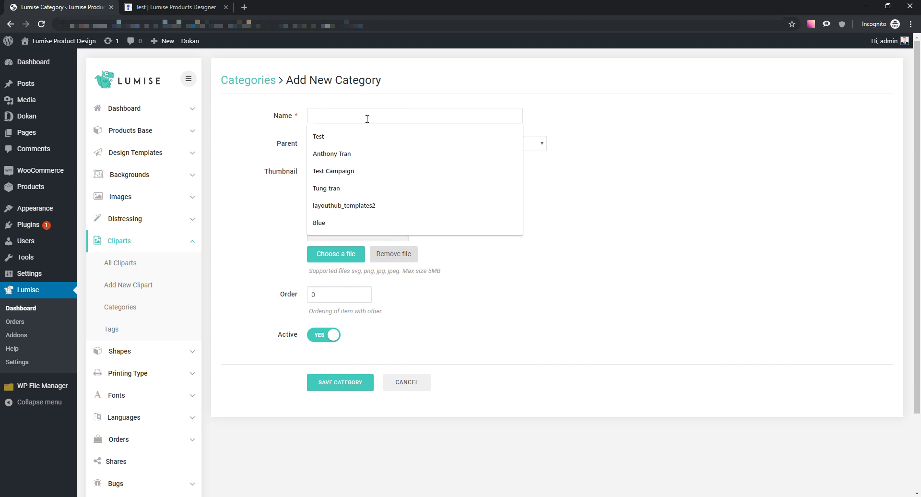
type("Cli")
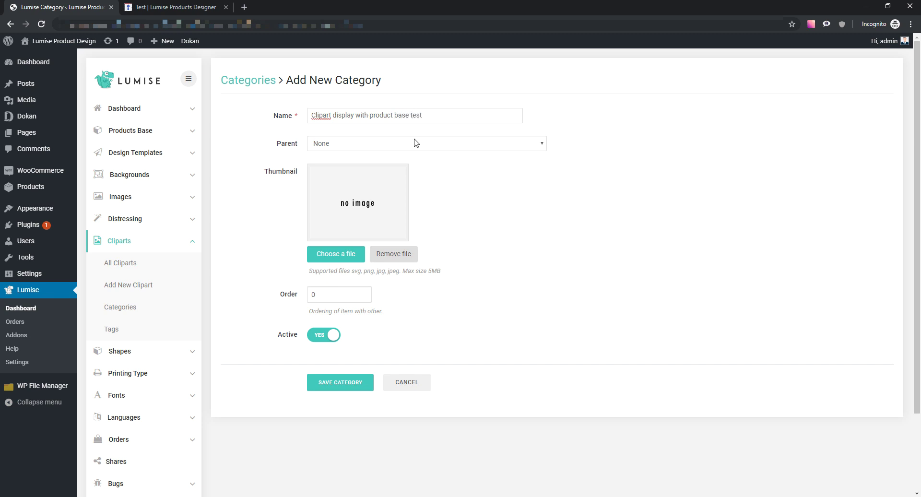
left_click(355, 382)
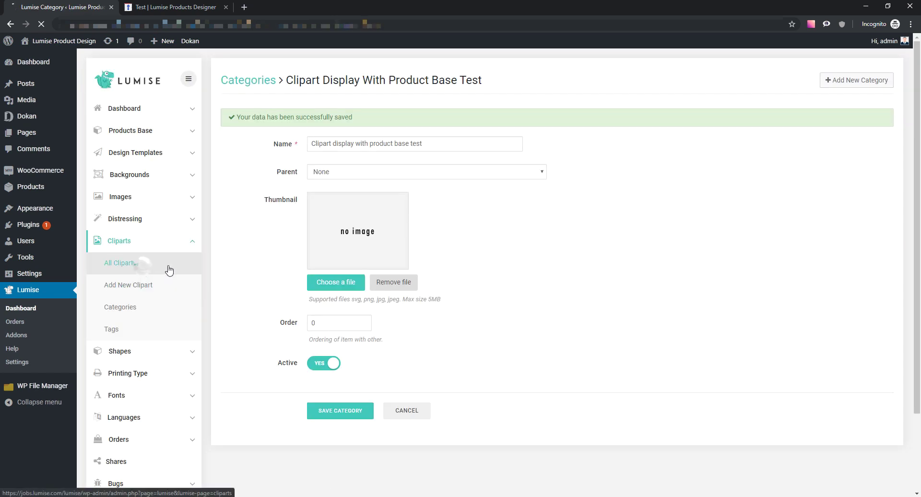
left_click(168, 264)
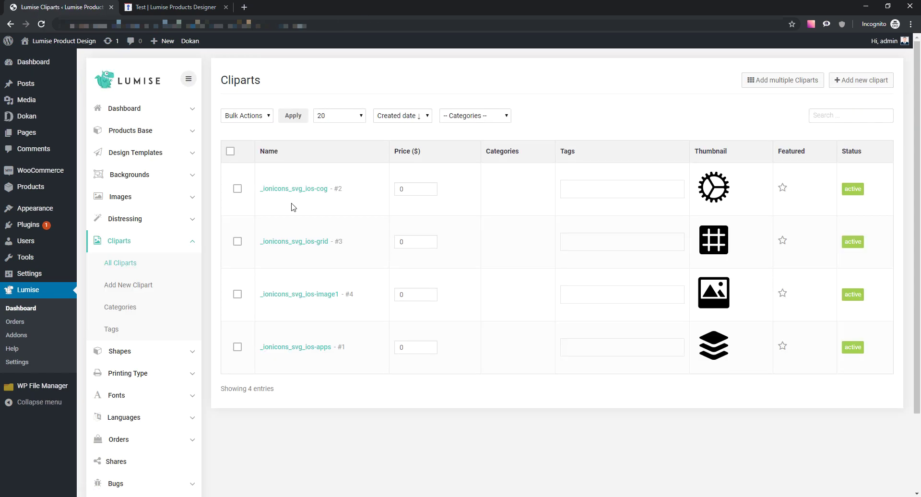
- Open the cog and grid cliparts in new tabs and save cog under the new category
middle_click(291, 192)
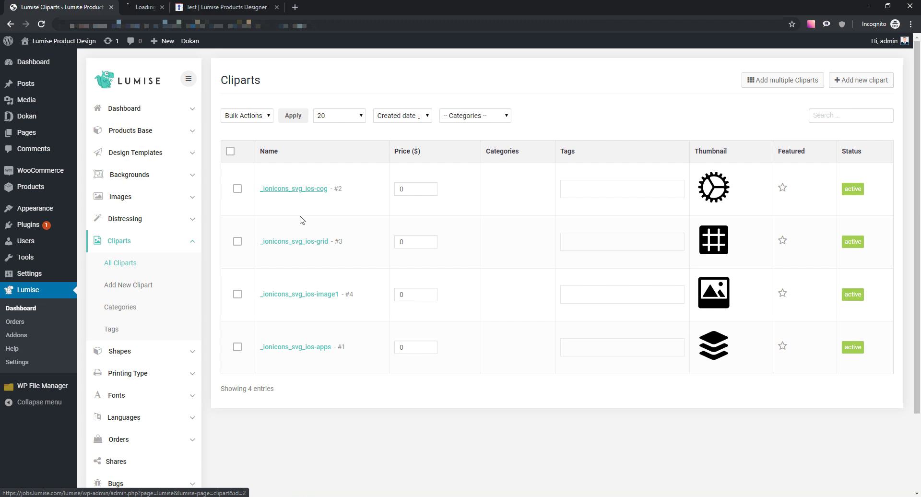
middle_click(306, 245)
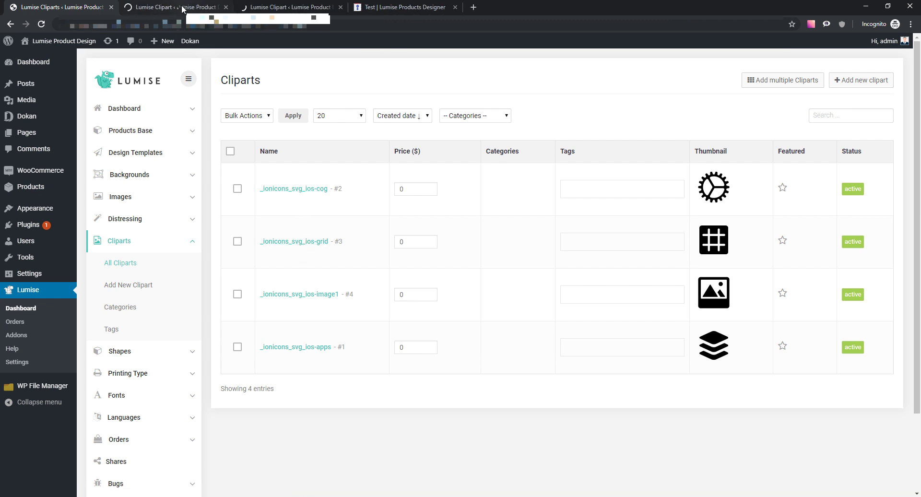
left_click(182, 9)
scroll(384, 307, "down", 3)
scroll(357, 214, "up", 3)
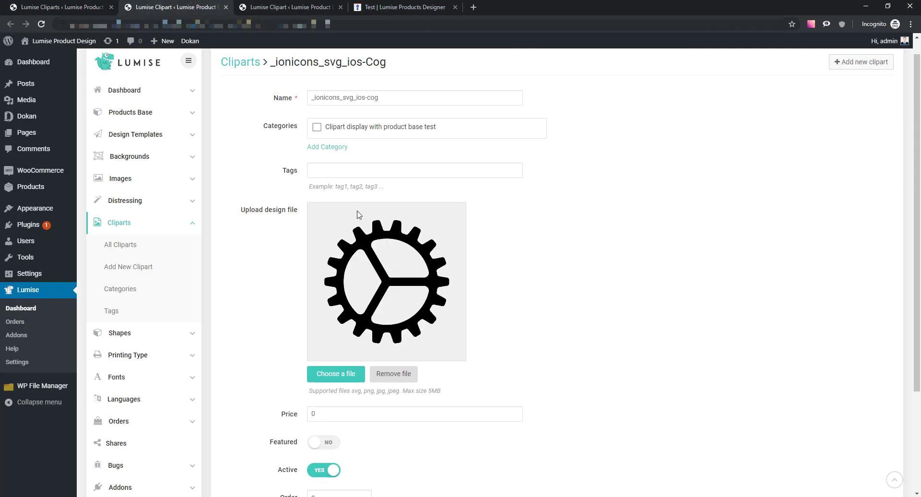
left_click(317, 146)
scroll(335, 239, "down", 4)
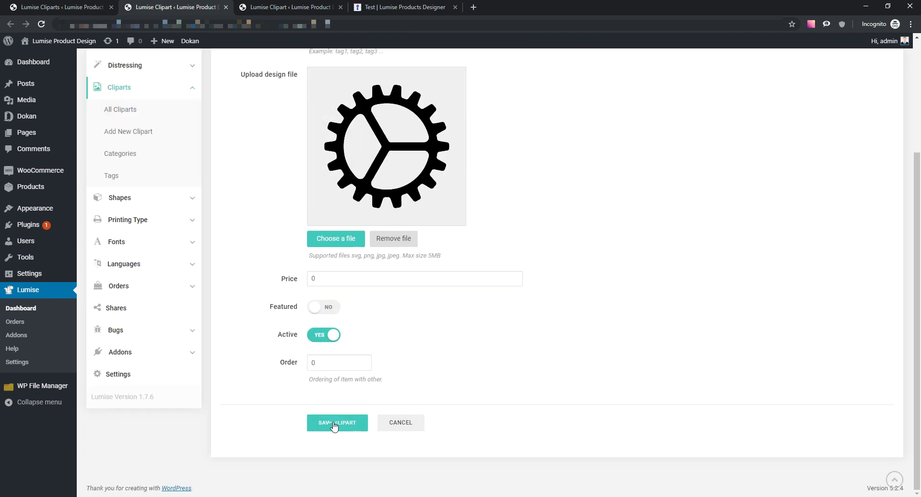
left_click(336, 424)
- Save the grid clipart in the same category, verify both saves, and close the tabs
key("ctrl+Tab")
left_click(316, 146)
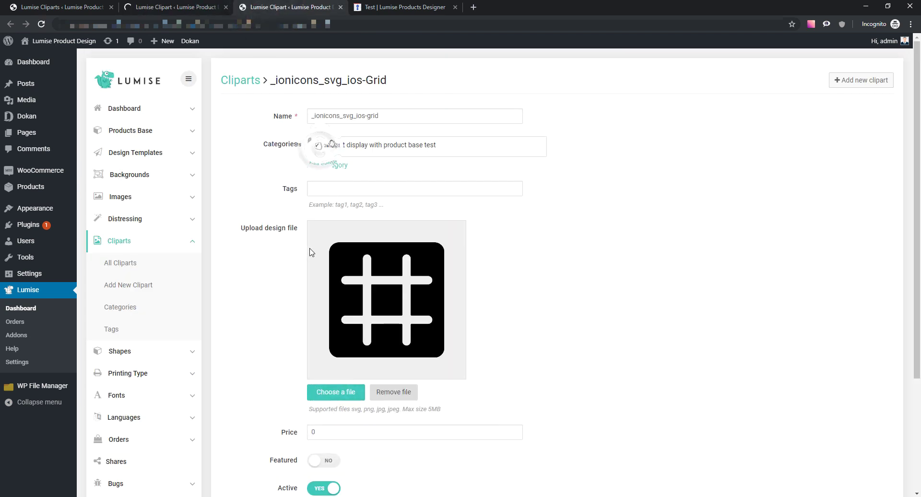
scroll(309, 253, "down", 4)
left_click(337, 422)
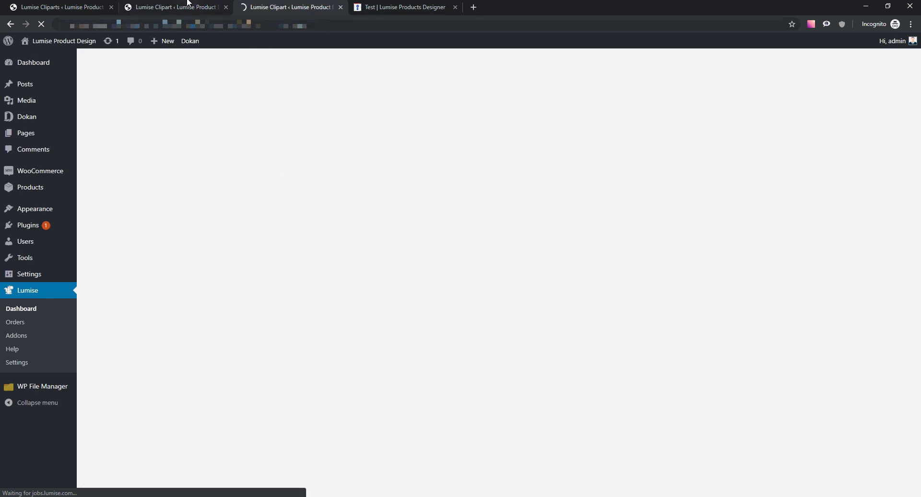
left_click(188, 5)
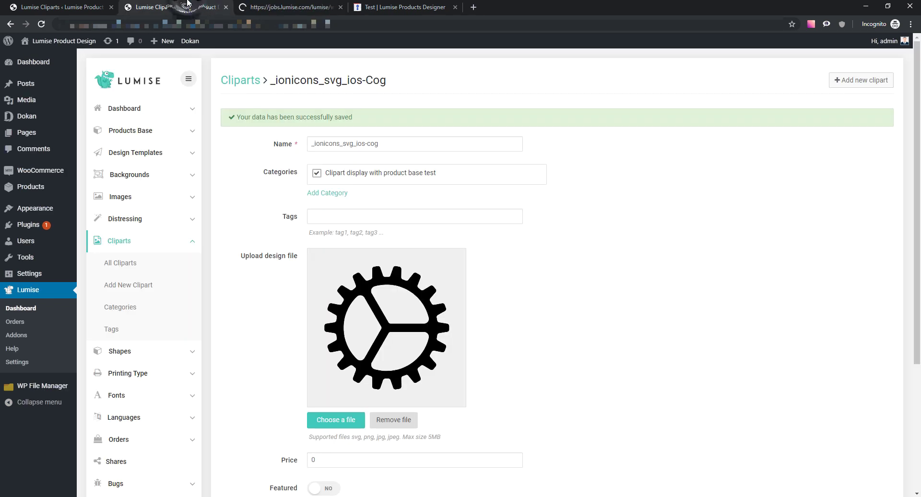
left_click(253, 6)
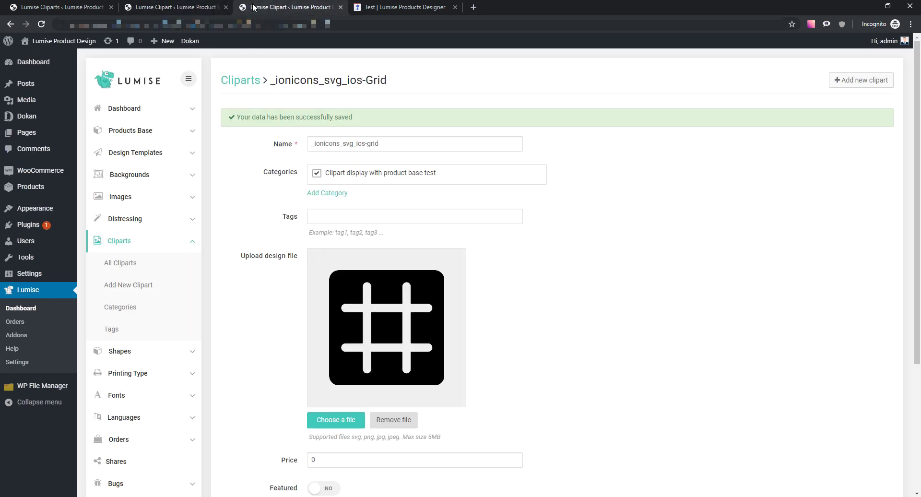
key("ctrl+w")
key("ctrl+w")
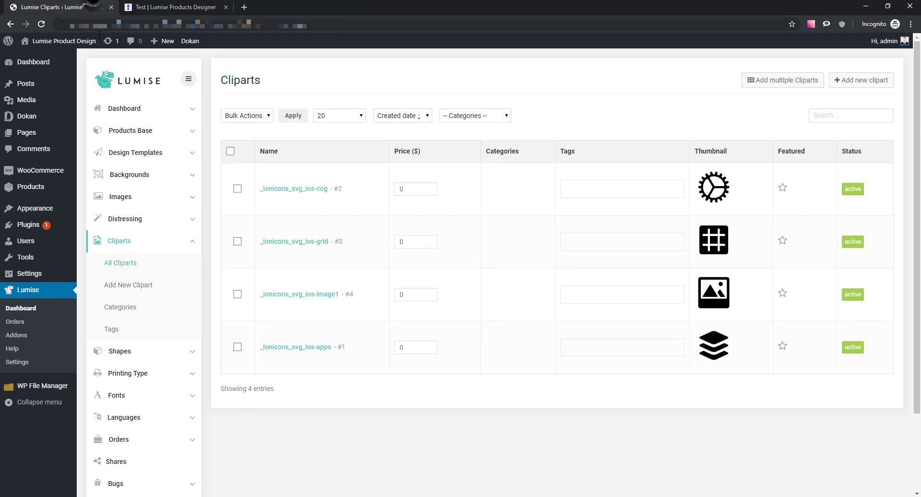
left_click(137, 141)
- Re-save the Basic Tshirt product base with its clipart category assignment
left_click(140, 153)
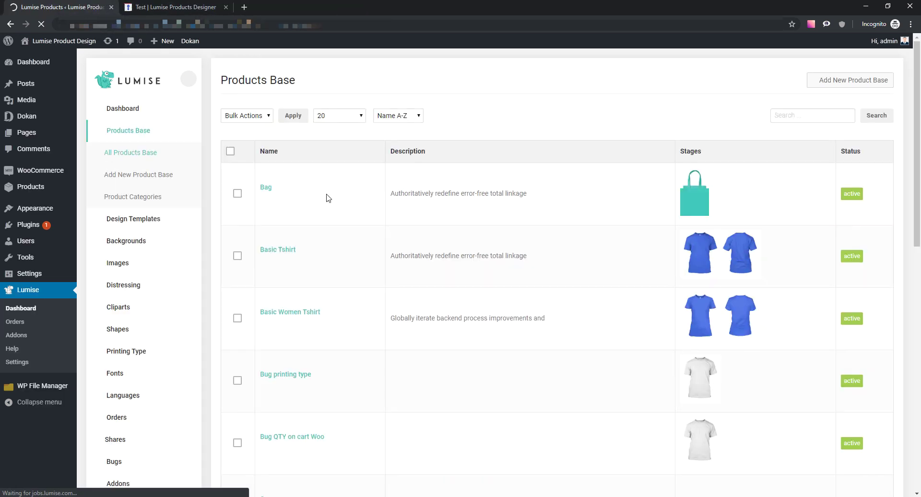
scroll(387, 248, "down", 4)
scroll(301, 126, "up", 2)
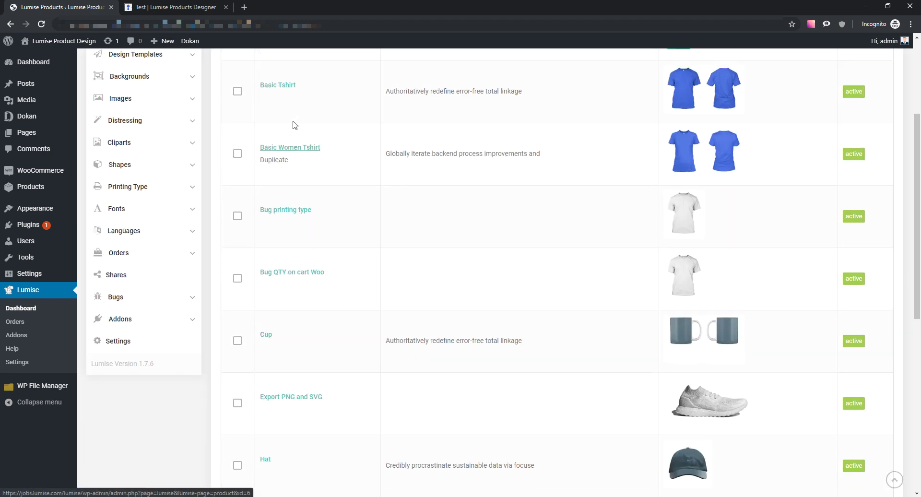
left_click(285, 153)
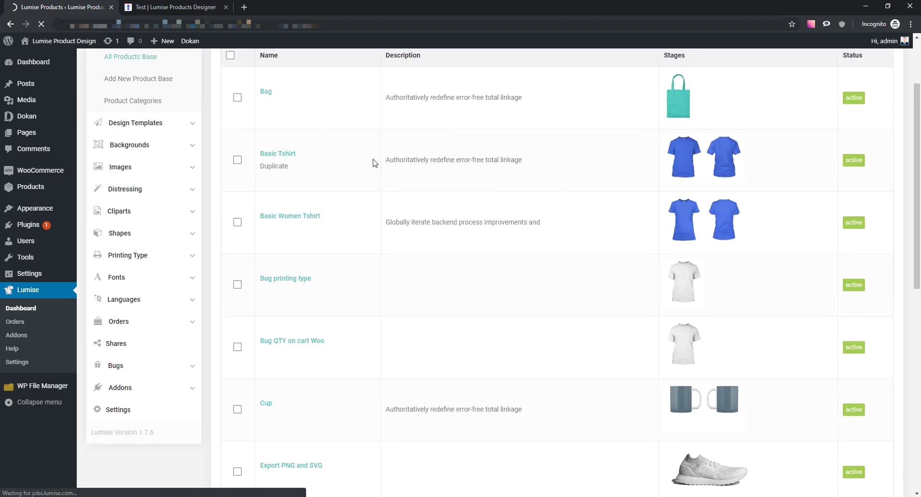
scroll(375, 192, "down", 4)
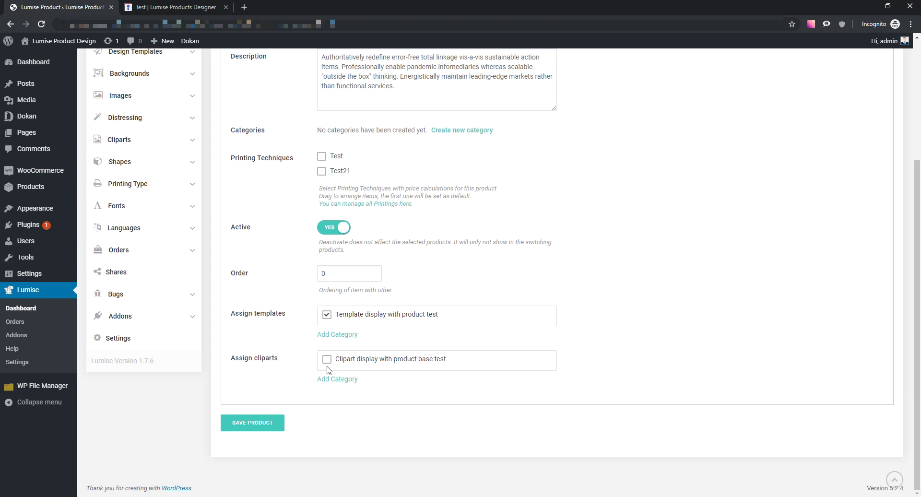
left_click(247, 422)
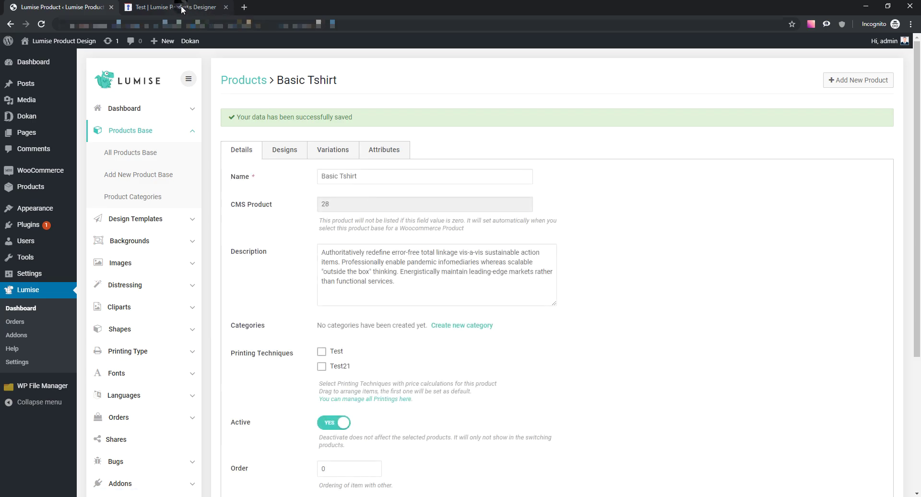
left_click(183, 8)
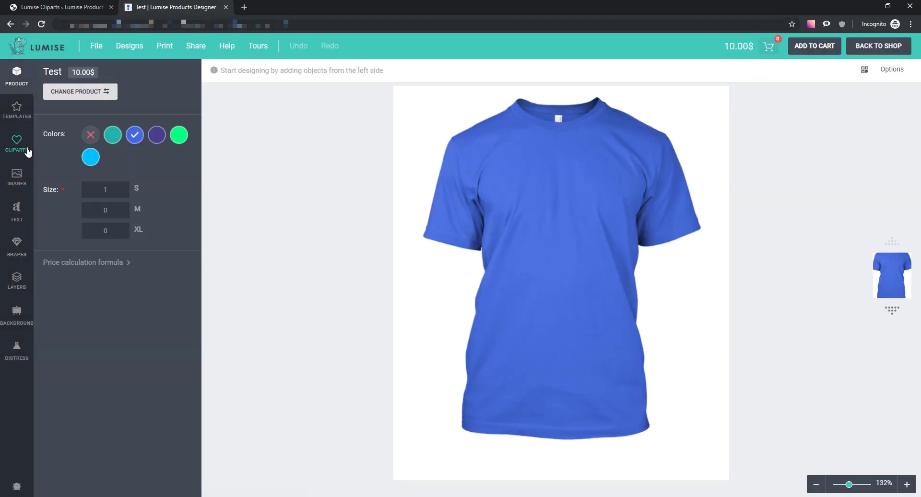
- Confirm the editor's clipart library shows only the cog and grid cliparts, then open Tours management
left_click(19, 144)
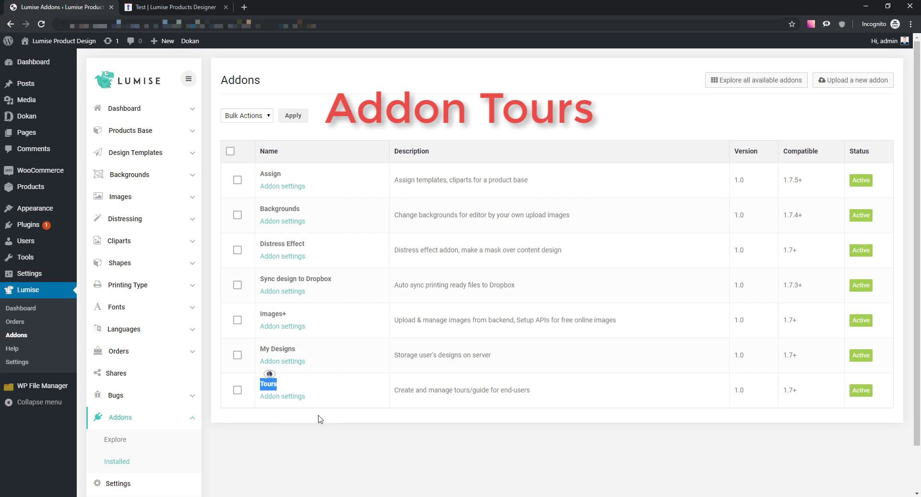
left_click(158, 6)
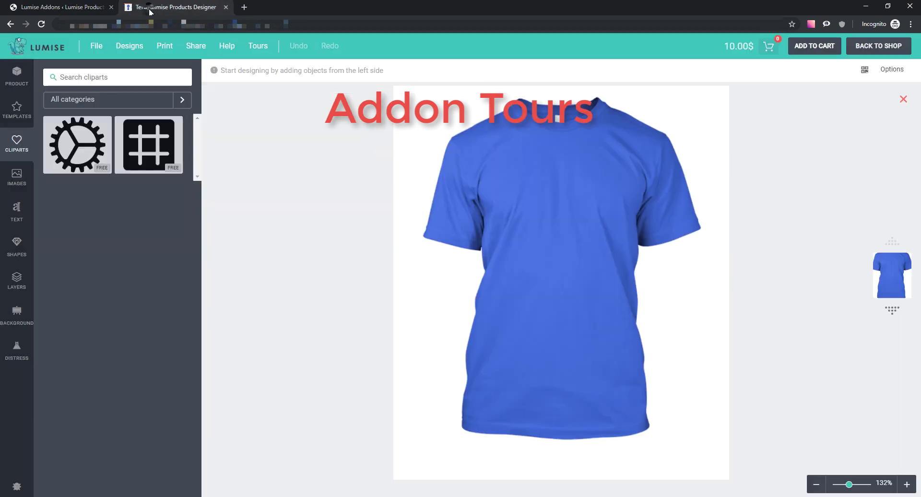
left_click(259, 45)
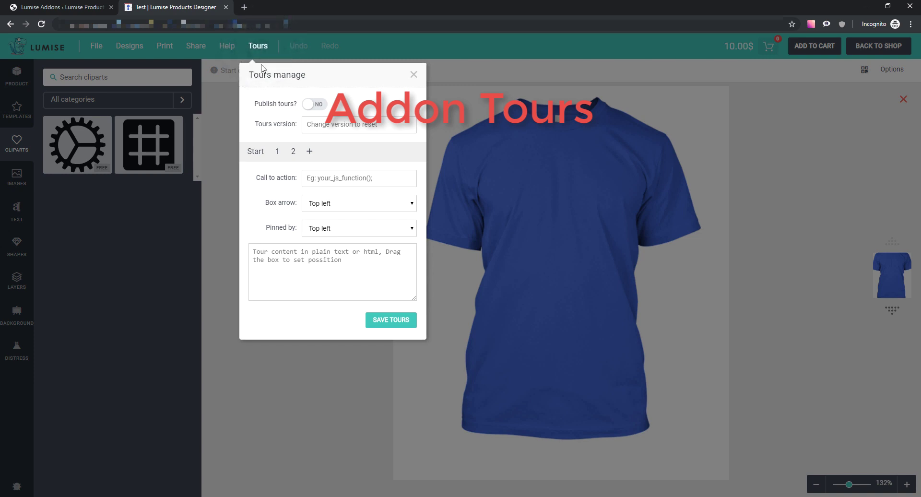
- Set the tour's start message to 'This is our tour'
left_click(264, 156)
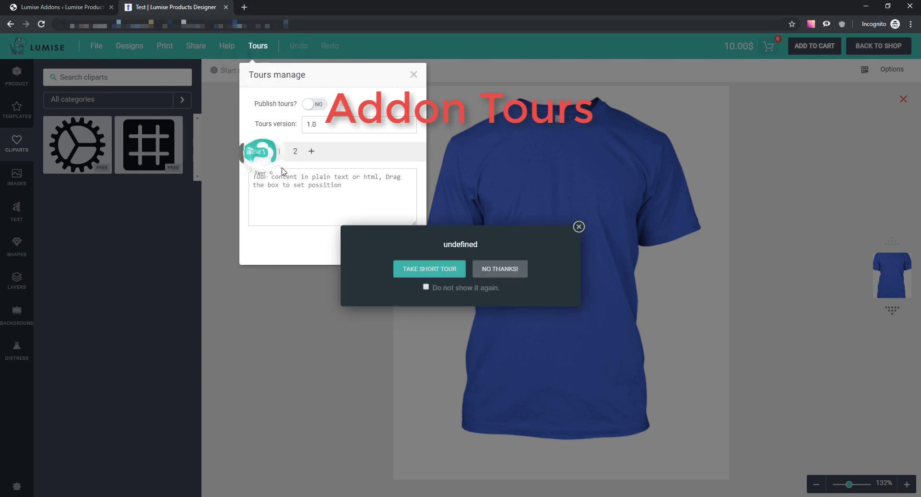
left_click(338, 187)
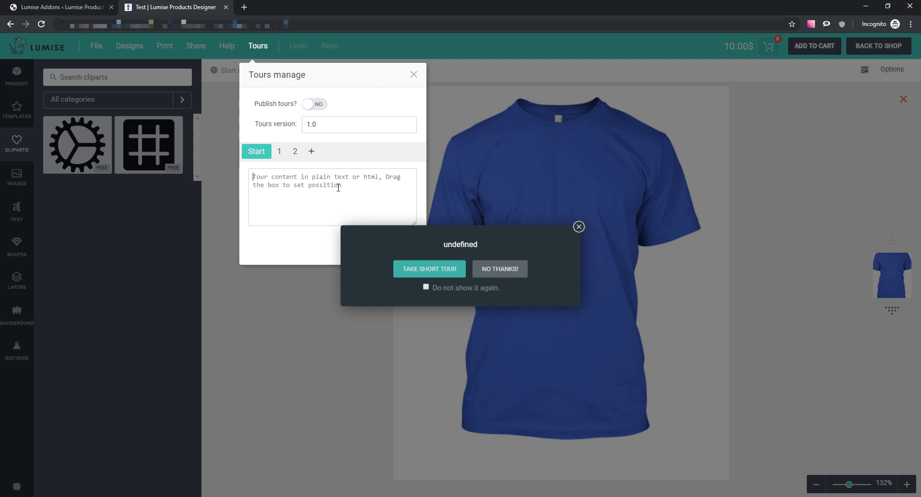
type("TH")
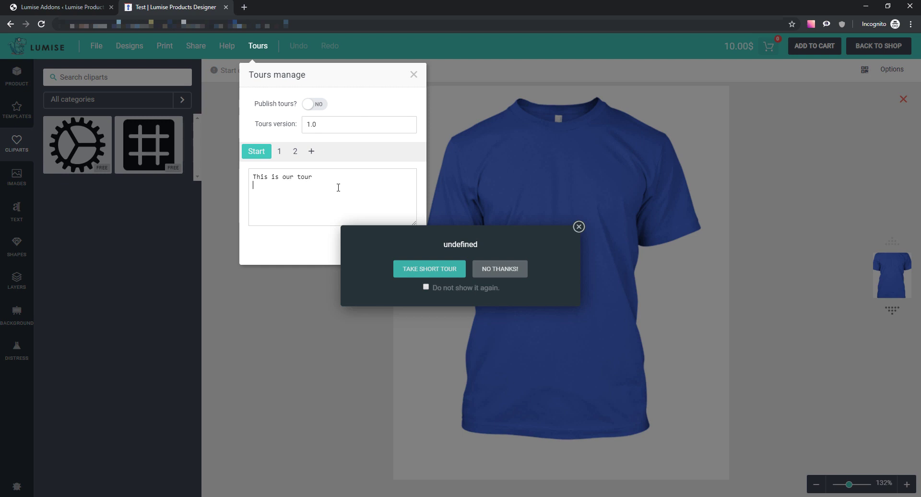
- Change tour step 1's text to 'How to use template'
left_click(279, 153)
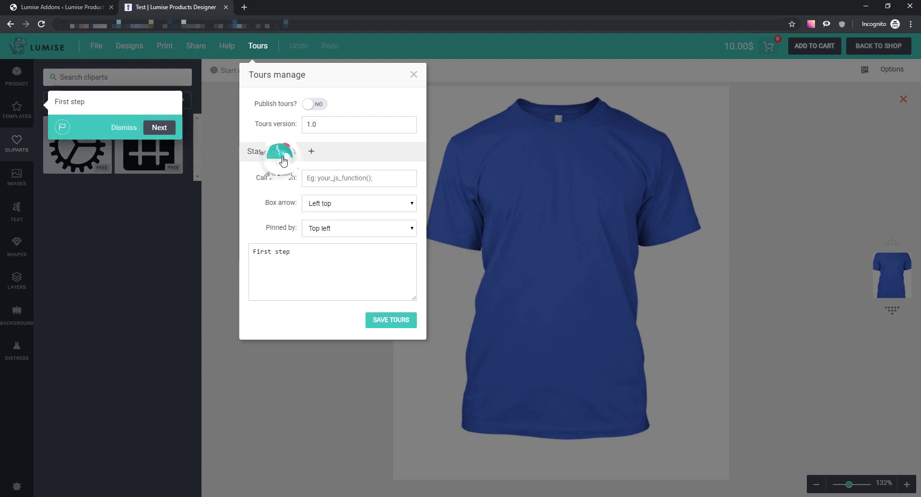
left_click(267, 152)
left_click(278, 153)
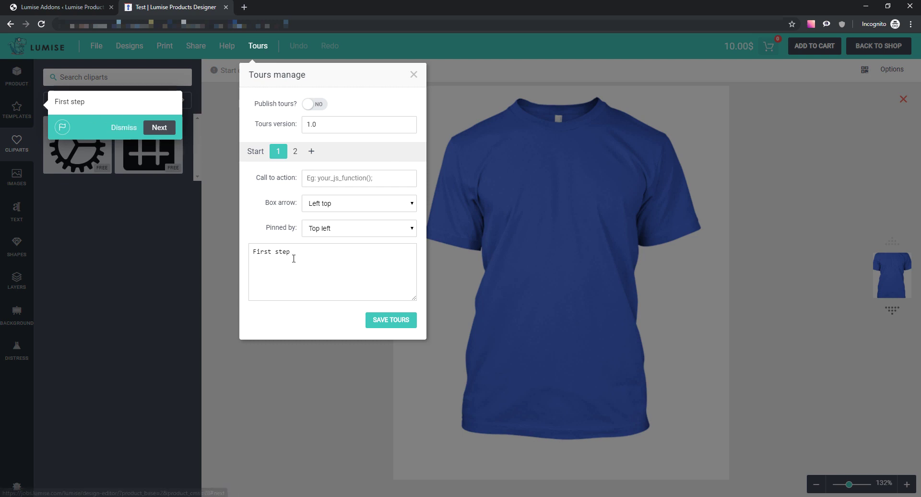
left_click_drag(292, 253, 250, 253)
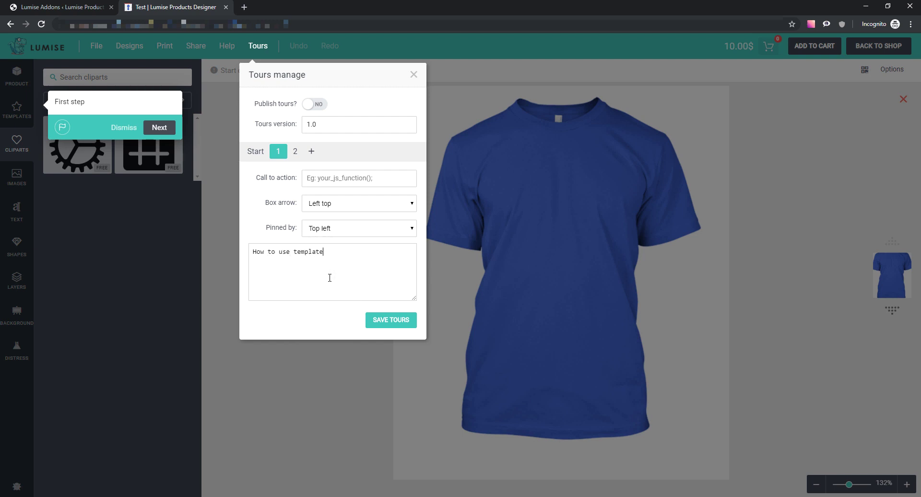
left_click(294, 156)
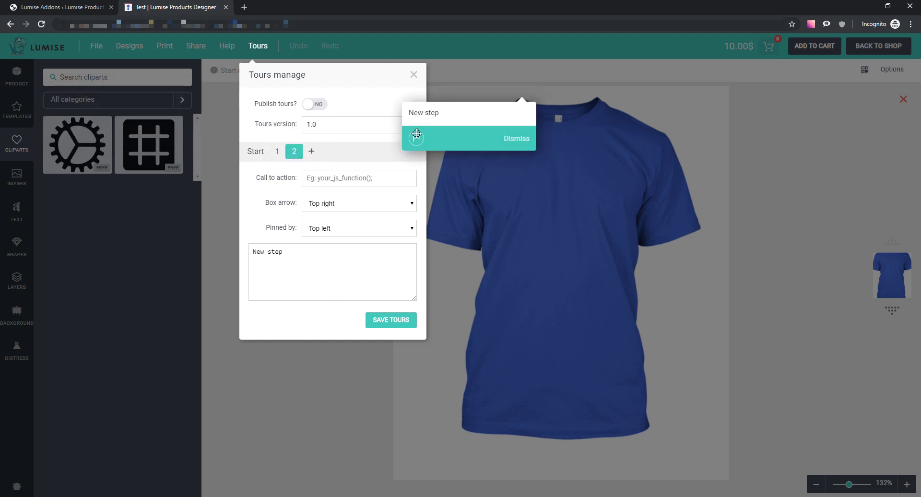
- Place step 2's tip at the Cliparts panel reading 'How to use clipart' with a Left top arrow
left_click_drag(416, 138, 53, 206)
left_click_drag(314, 251, 254, 251)
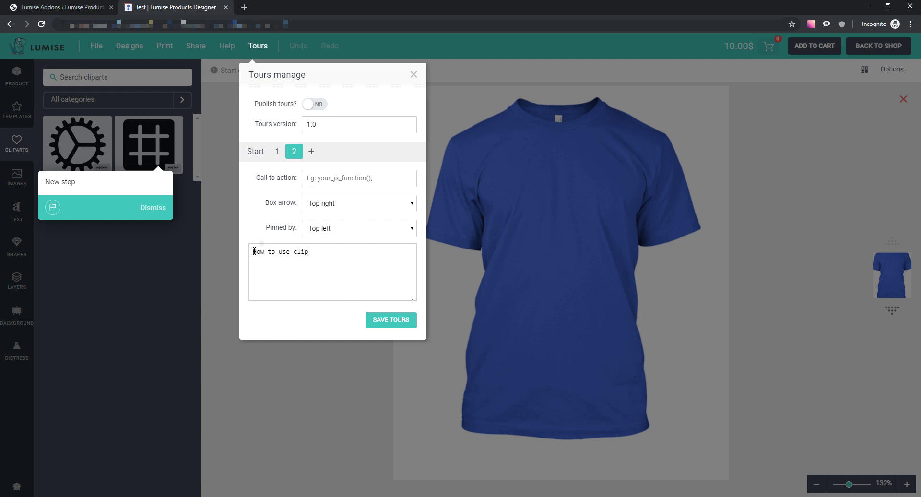
left_click(365, 208)
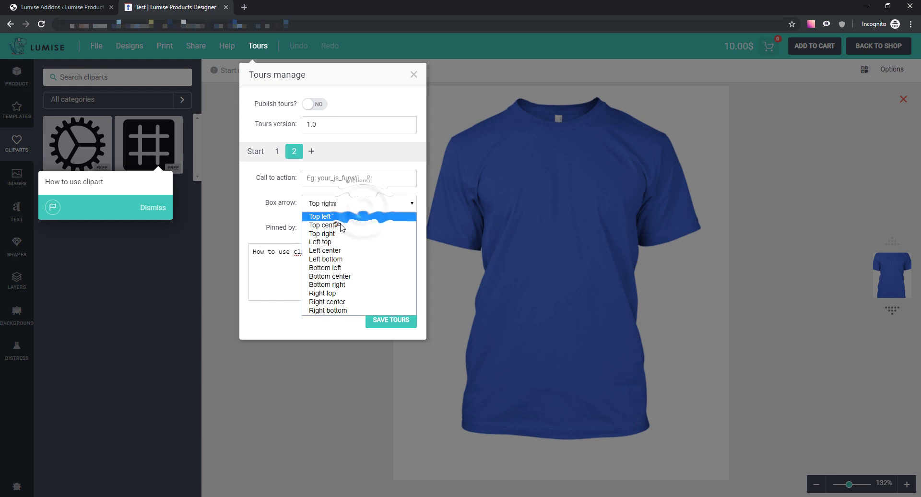
left_click(337, 250)
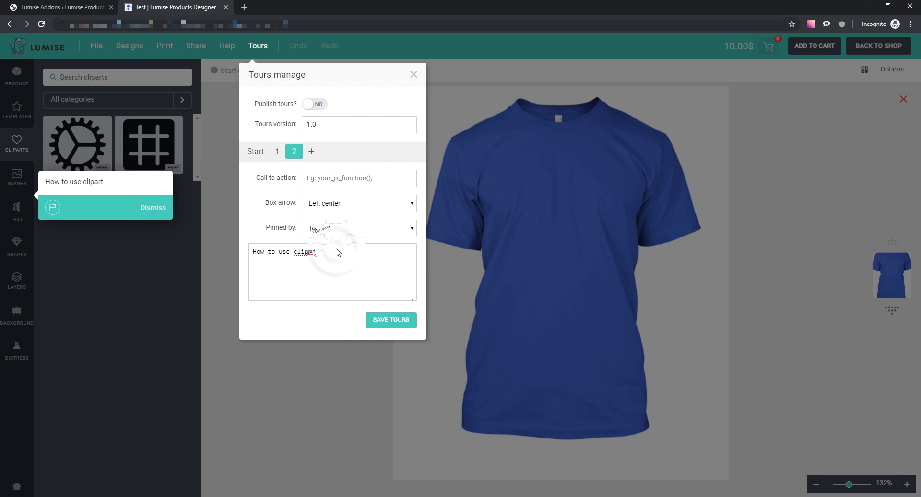
left_click(338, 233)
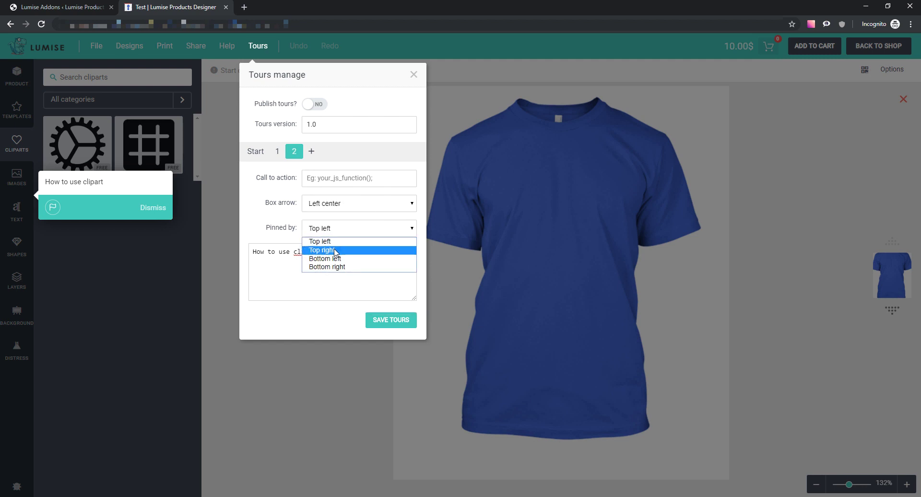
left_click(337, 250)
left_click(341, 209)
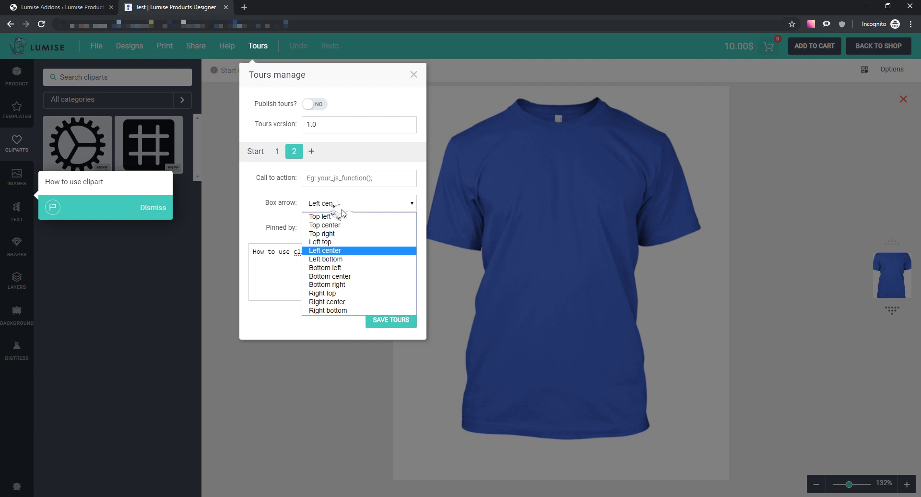
left_click(337, 242)
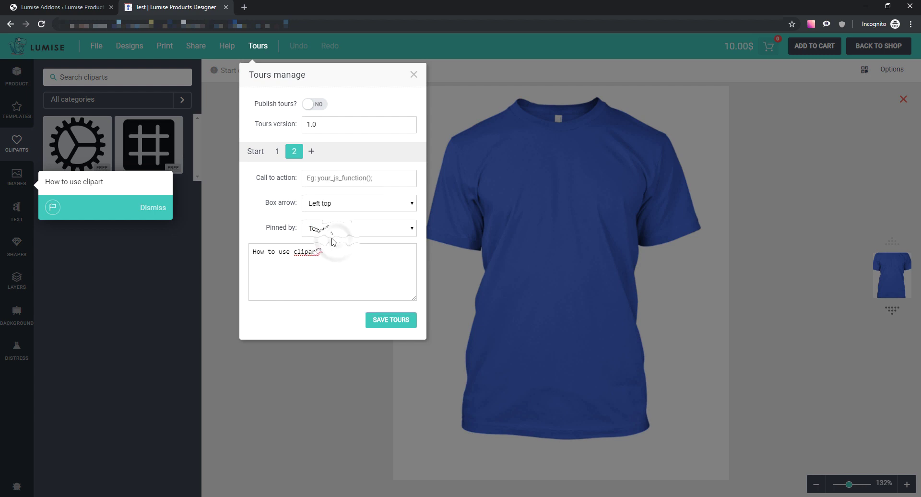
left_click_drag(53, 209, 54, 166)
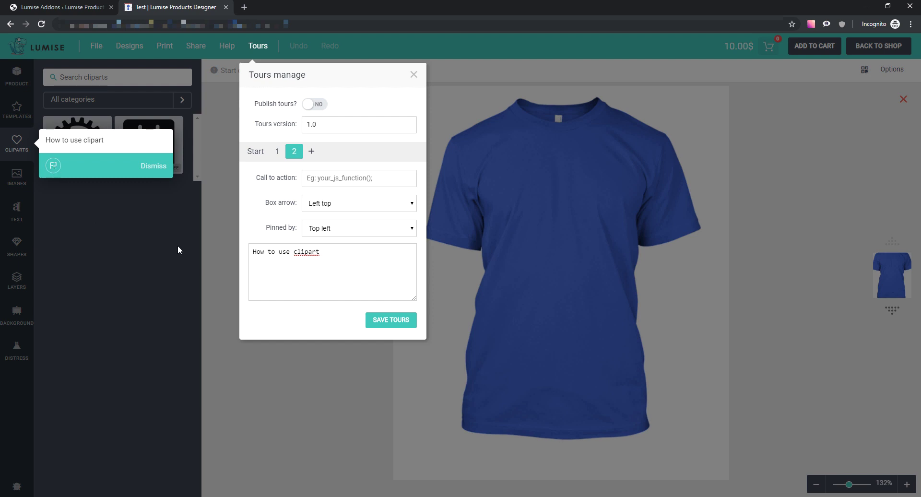
left_click(311, 153)
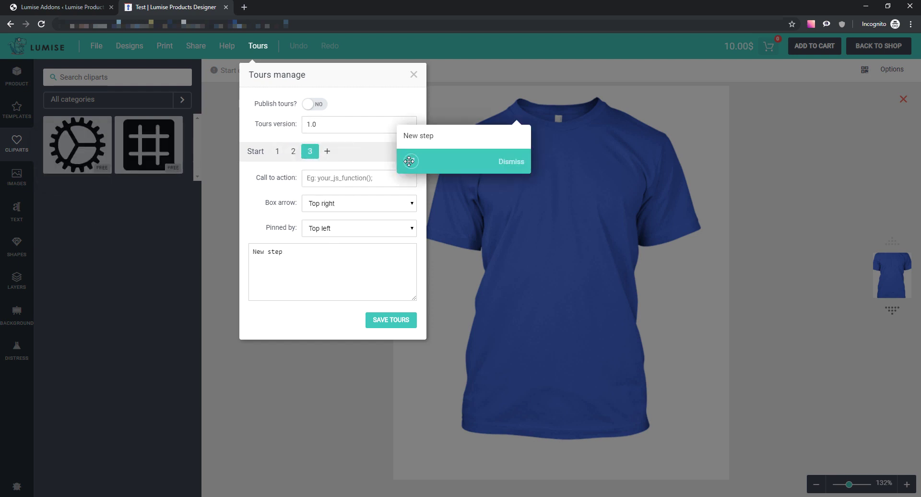
- Move tour step 3's tip over the background panel and title it 'How to use Backgound'
left_click_drag(413, 161, 56, 321)
left_click_drag(302, 257, 251, 254)
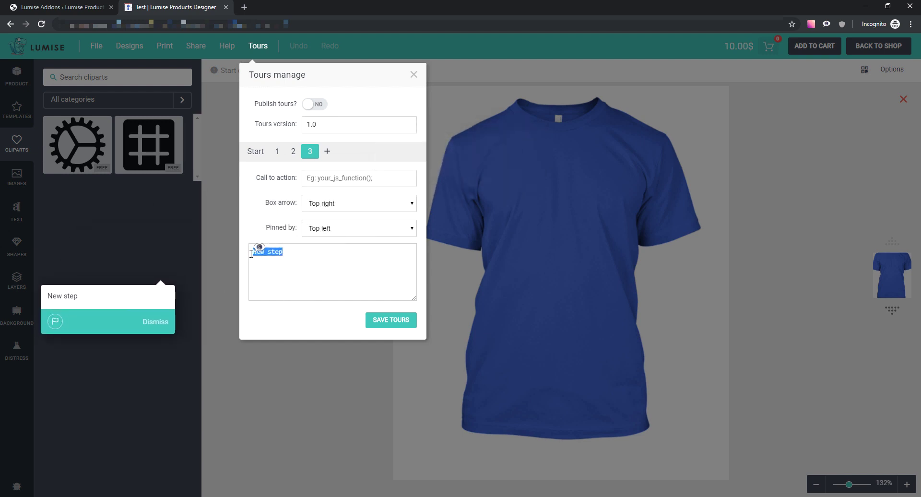
type("How")
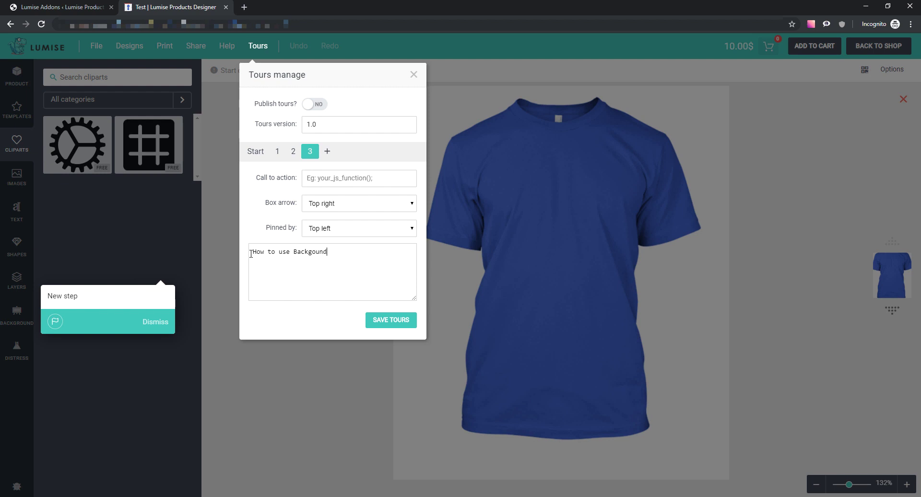
- Give step 3 a Left top box arrow, then add a fourth tour step
left_click(328, 207)
left_click(338, 243)
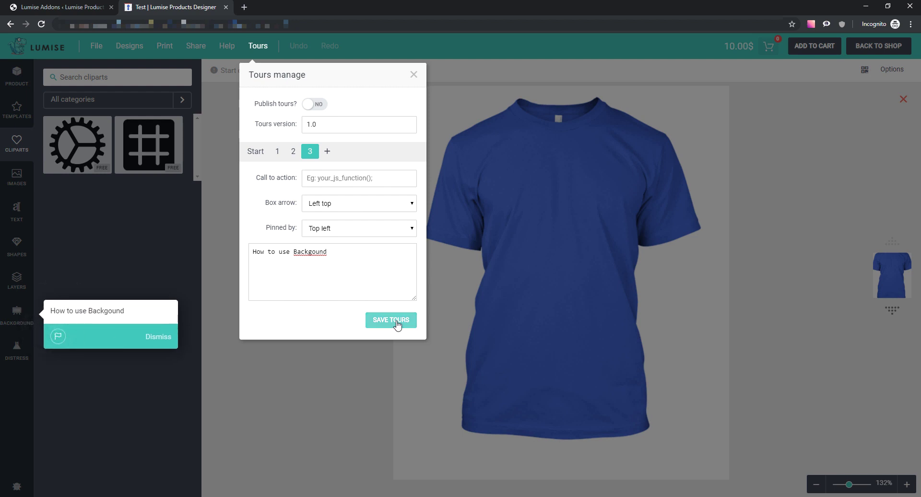
left_click(327, 157)
left_click_drag(291, 259, 232, 258)
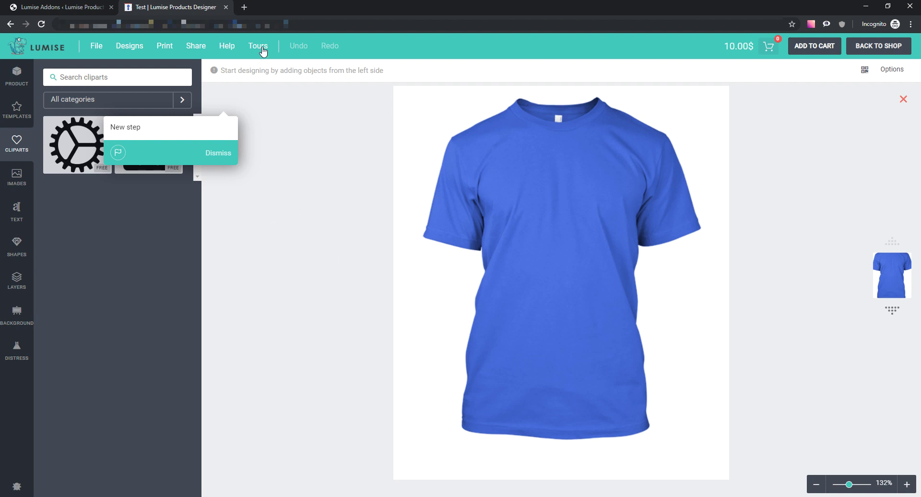
- Title tour step 4 'Design area' and place its tip over the T-shirt
left_click(258, 46)
left_click_drag(315, 261, 288, 229)
type("Design area")
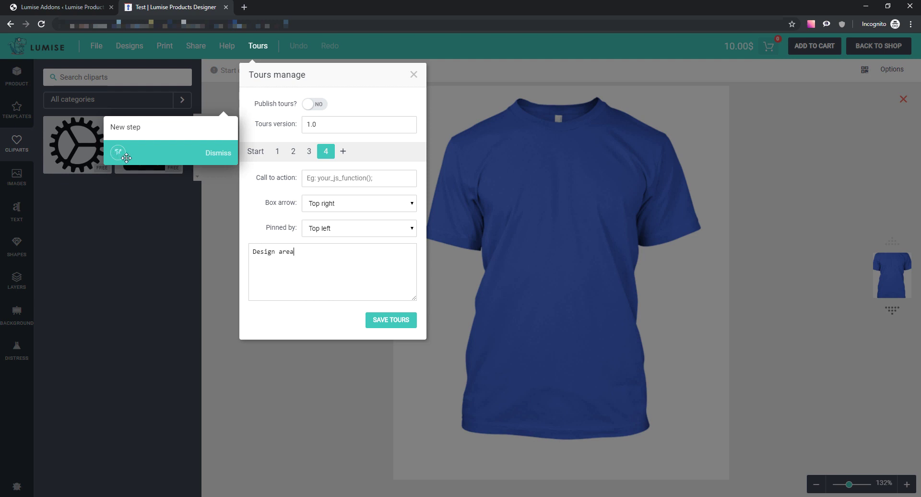
left_click_drag(126, 157, 461, 385)
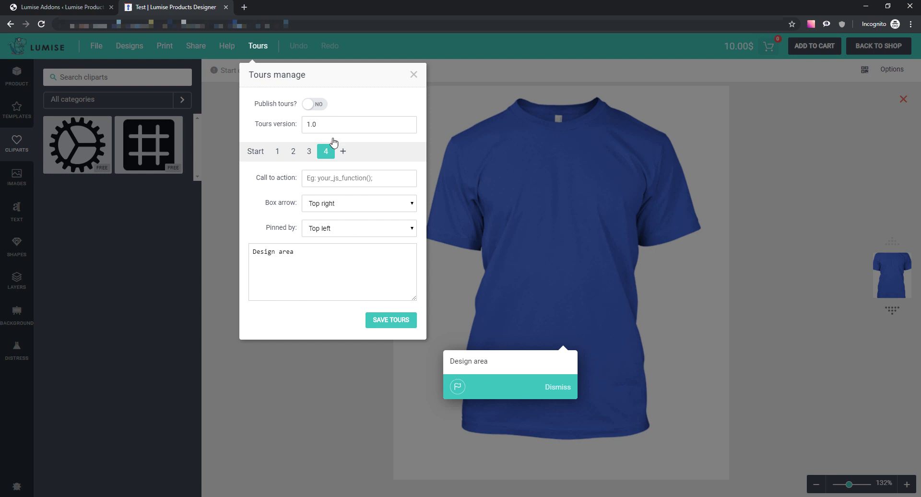
- Add a fifth tour step positioned at the top right and select its placeholder text
left_click(343, 151)
left_click_drag(355, 174, 709, 102)
triple_click(300, 261)
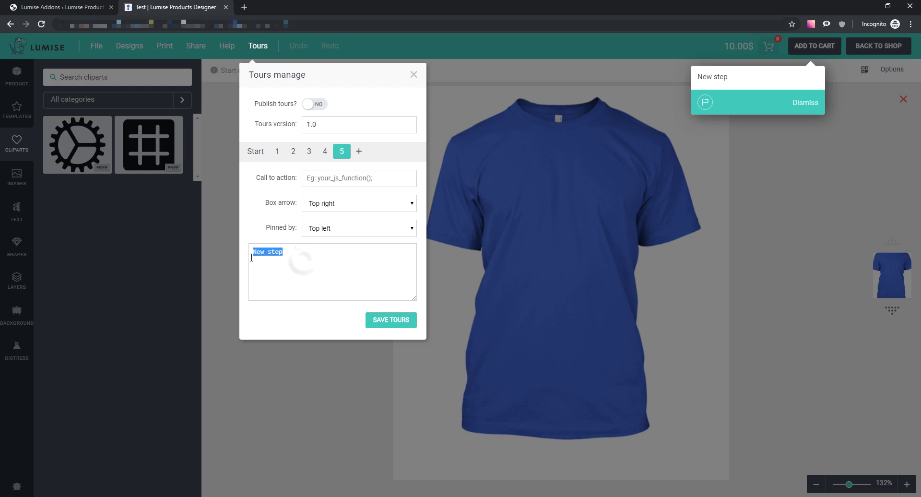
left_click_drag(276, 251, 261, 253)
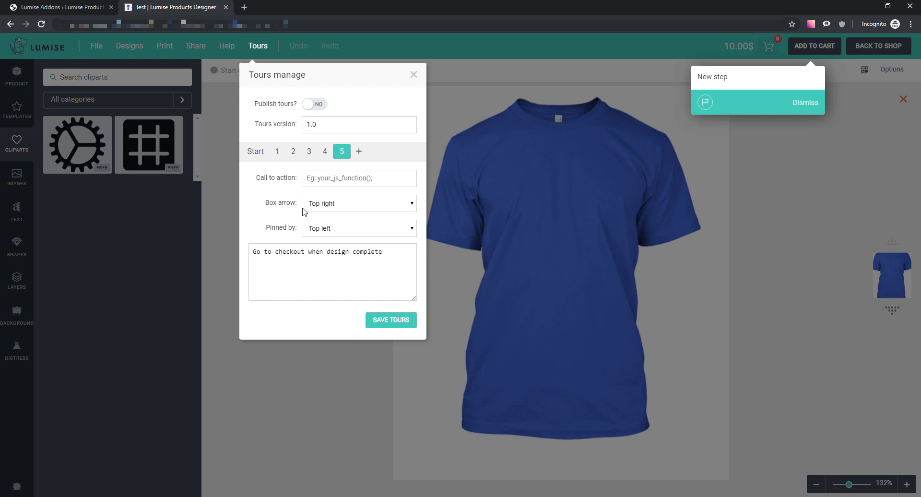
- Save the tours and preview the Design area, clipart, template and intro popups
left_click(396, 320)
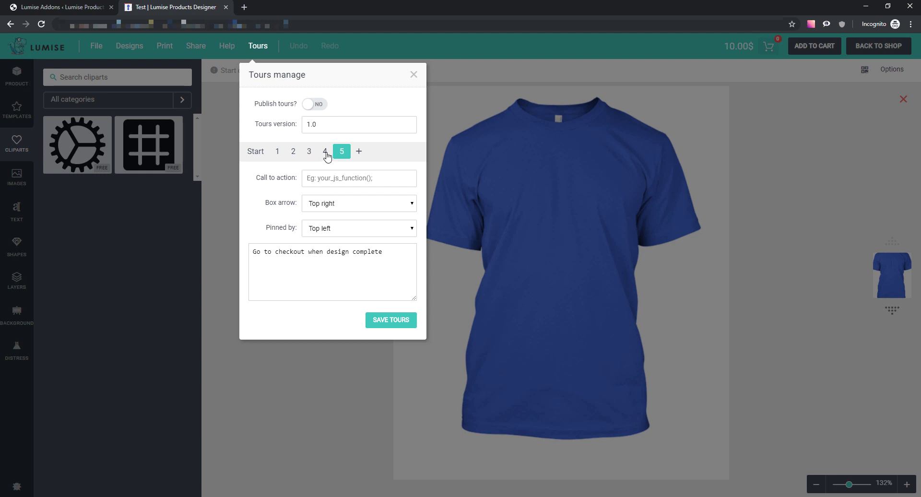
left_click(325, 152)
left_click(292, 152)
left_click(277, 151)
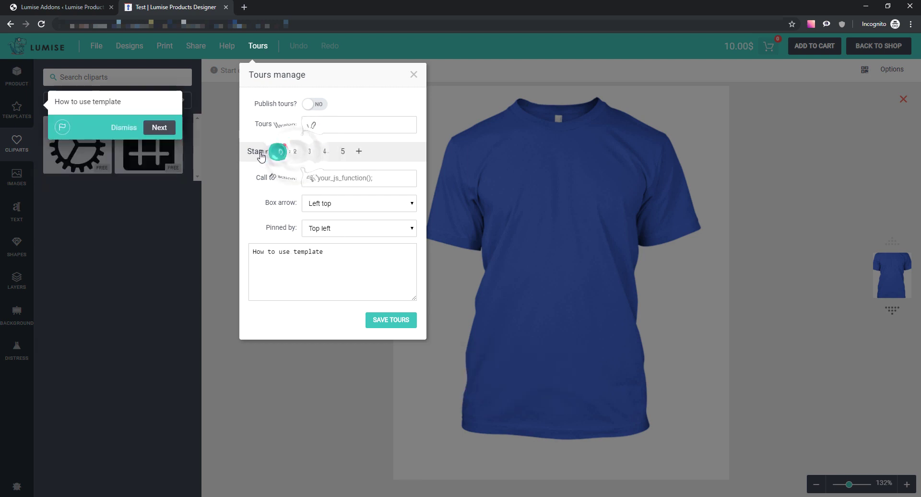
left_click(256, 152)
- Preview each tour step again from checkout (step 5) back through step 1 to the intro
left_click(343, 151)
left_click(327, 152)
left_click(311, 151)
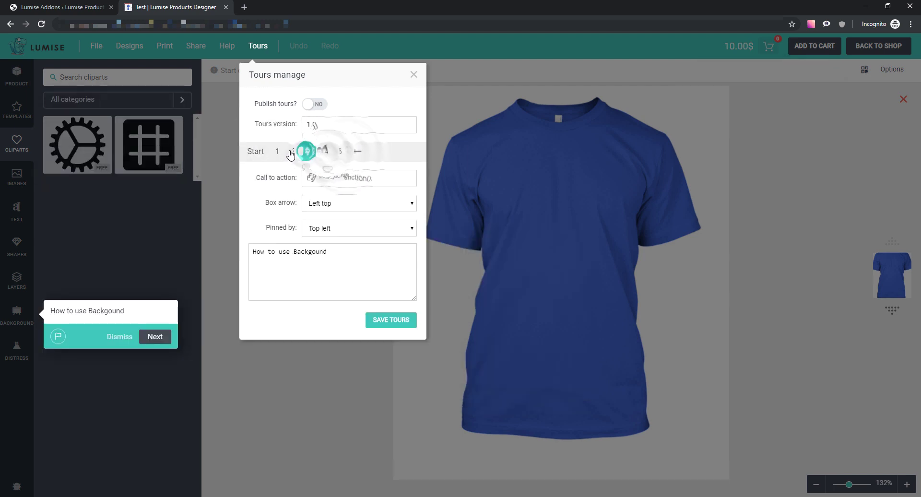
left_click(294, 151)
left_click(279, 152)
left_click(260, 152)
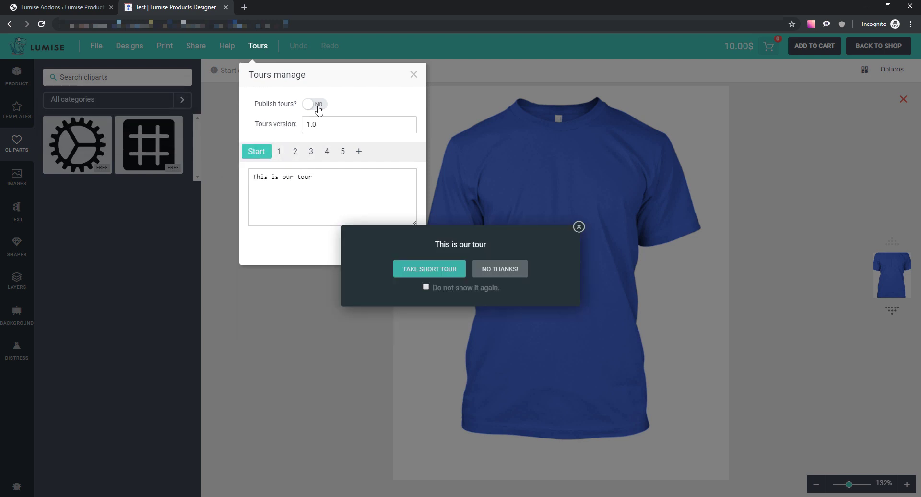
- Set Publish tours to YES and save the tours
left_click(576, 228)
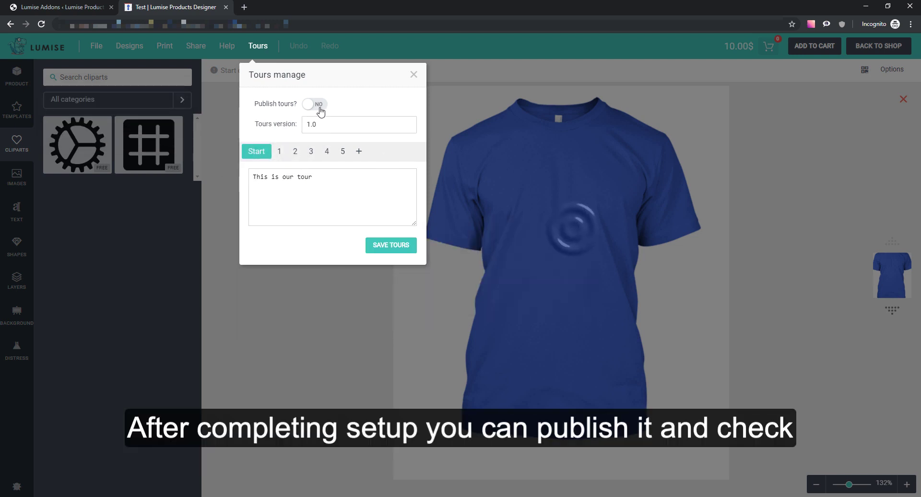
left_click(317, 103)
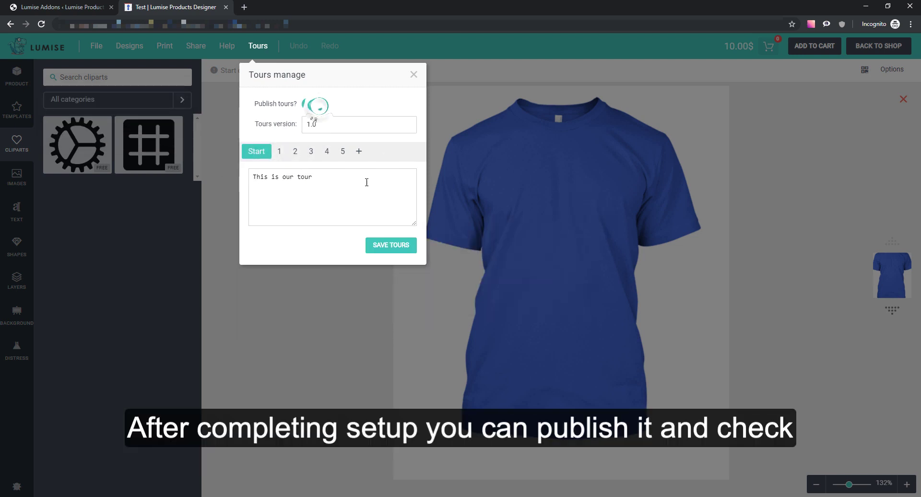
left_click(391, 246)
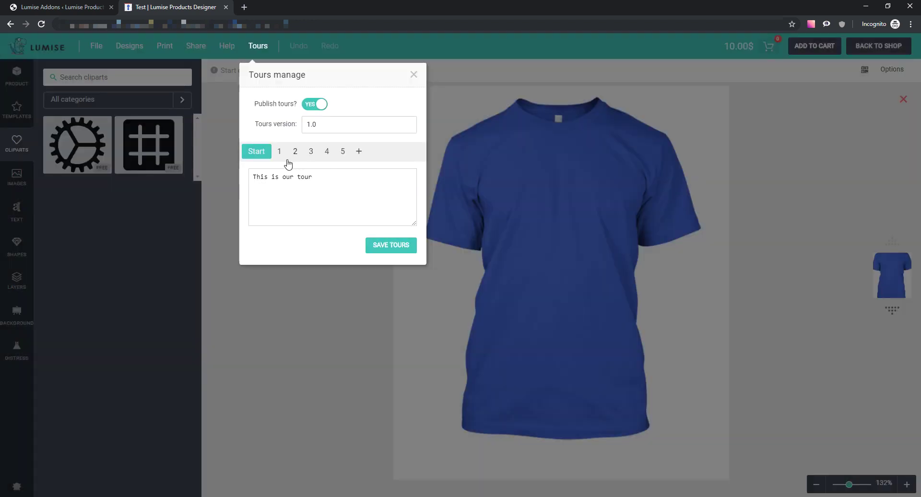
left_click(280, 151)
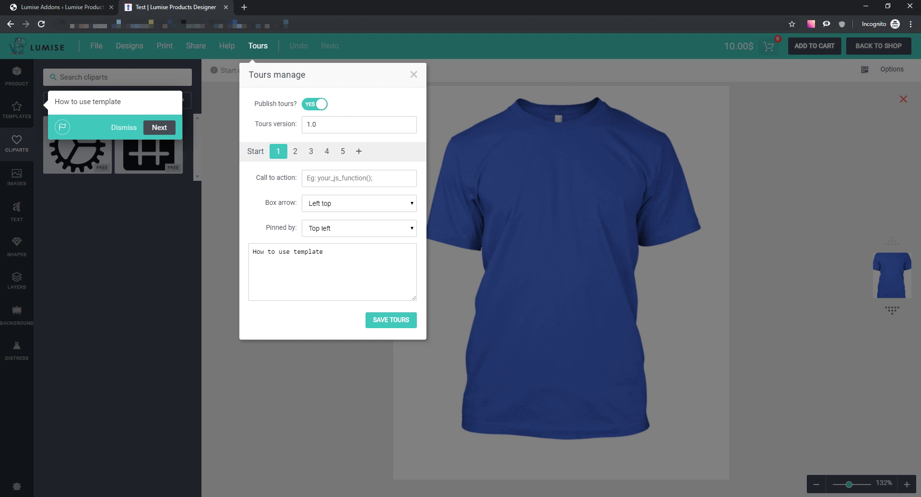
- Copy the design editor's address and load it in a new browser tab
left_click_drag(183, 23, 70, 24)
key("ctrl+c")
left_click(248, 9)
key("ctrl+v")
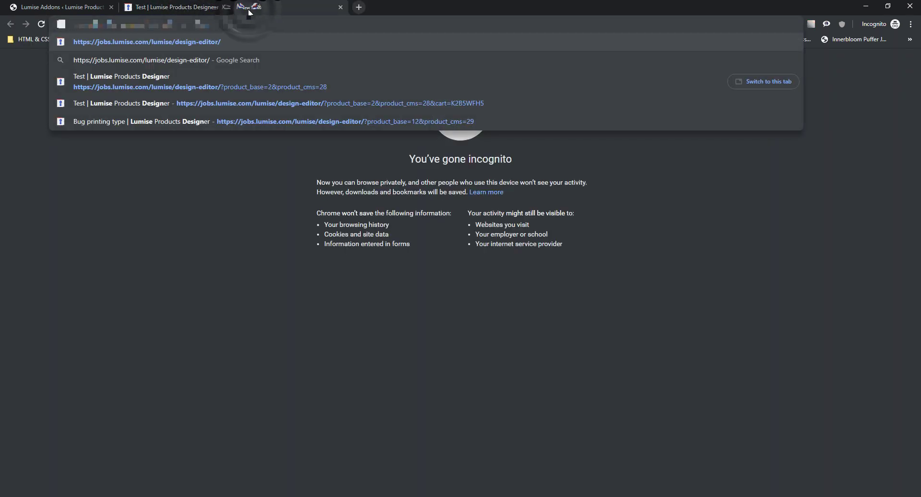
key("Return")
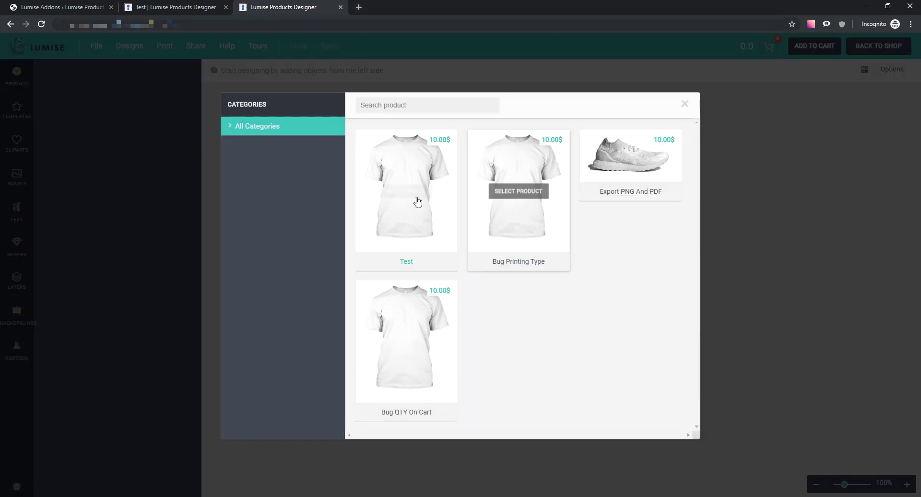
- Choose the Test t-shirt and walk through the short tour until dismissing the checkout step
left_click(412, 197)
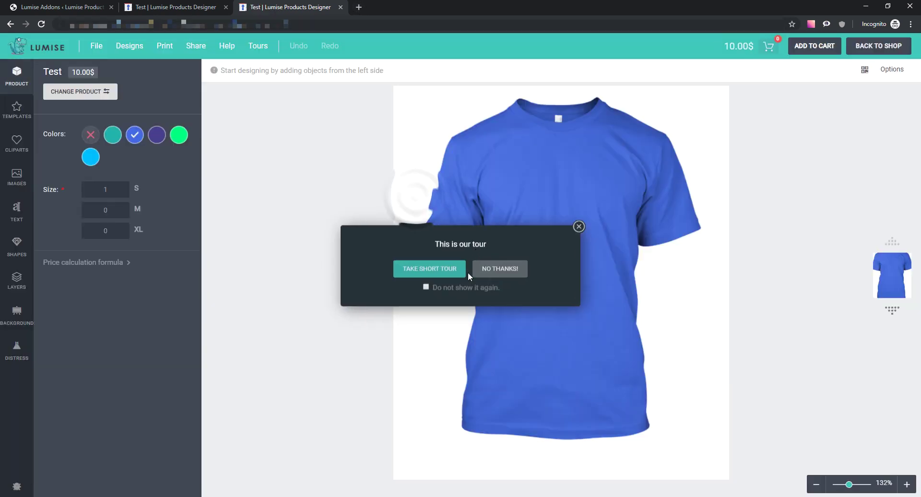
left_click(443, 272)
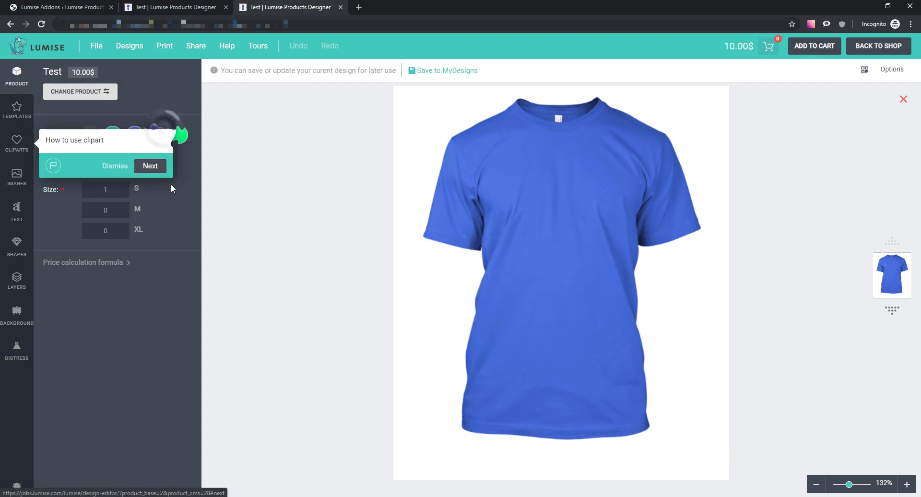
left_click(163, 128)
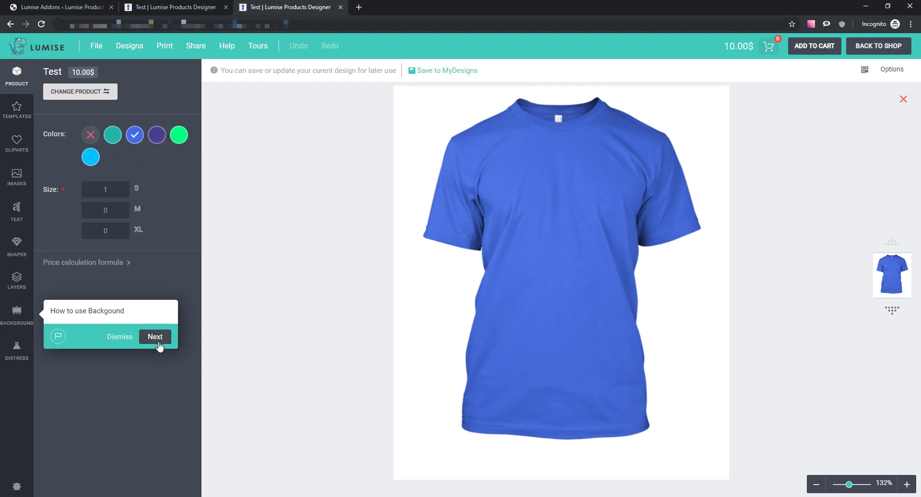
left_click(158, 339)
left_click(554, 389)
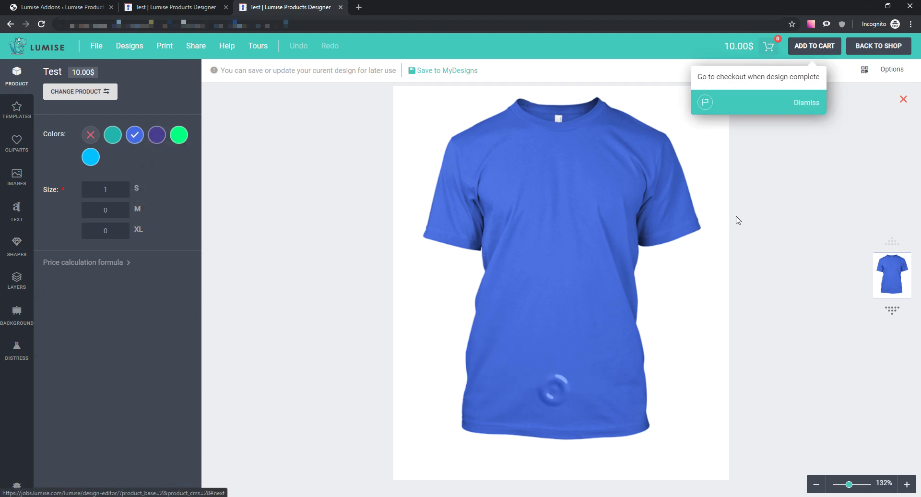
left_click(812, 104)
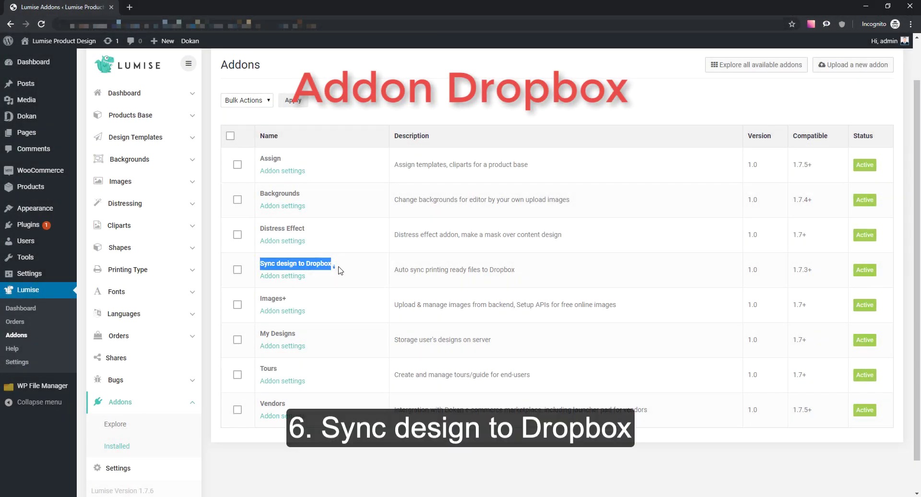
- From the Sync design to Dropbox addon settings, follow Create a new APP to Dropbox's sign-in
left_click(284, 278)
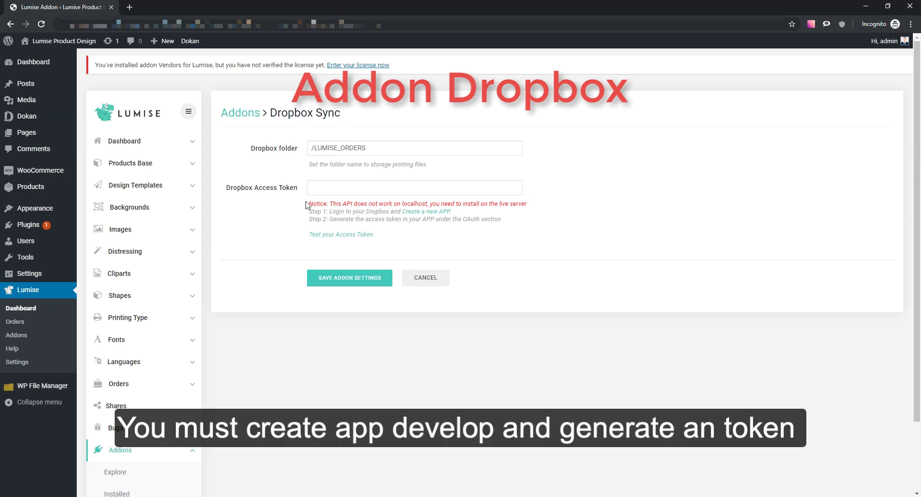
left_click(428, 214)
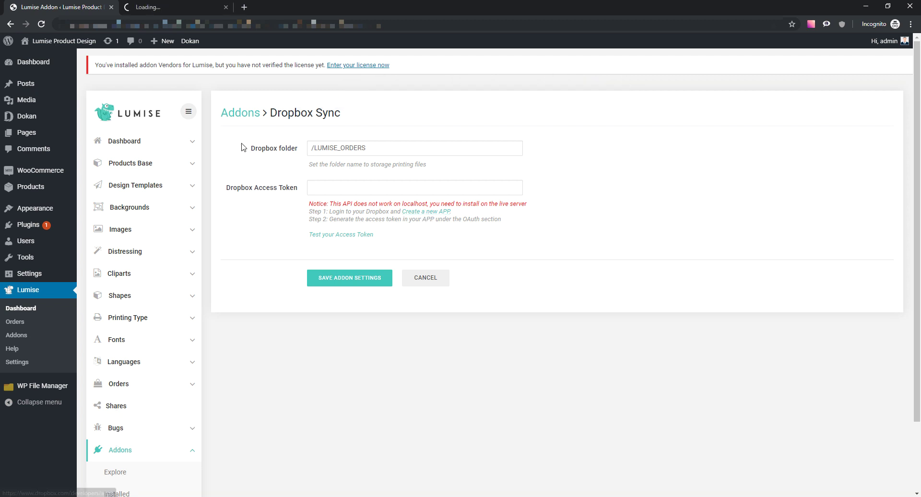
left_click(174, 3)
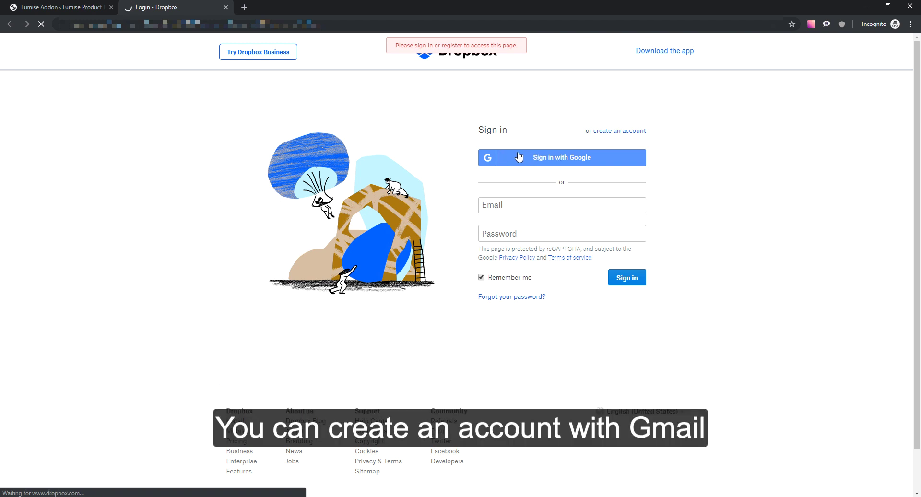
- Sign in to Dropbox with Google and start a Dropbox API app with Full Dropbox access
left_click(580, 162)
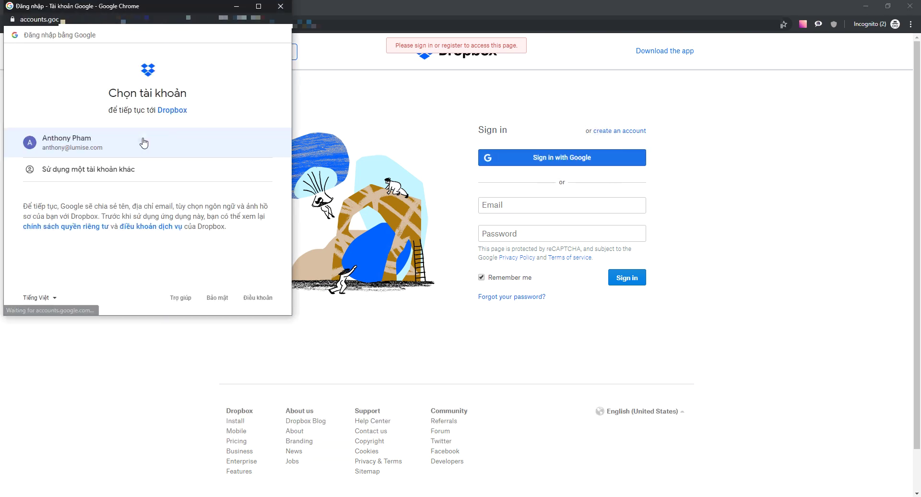
left_click(144, 143)
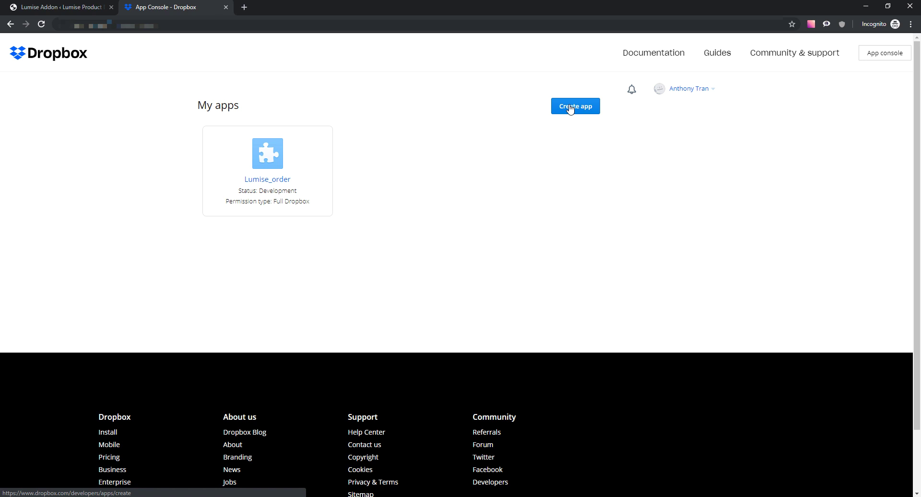
left_click(570, 109)
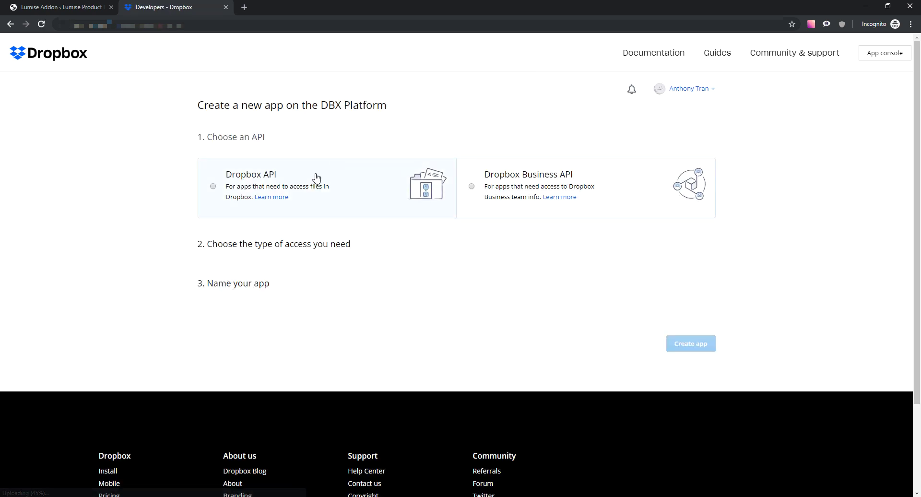
left_click(316, 178)
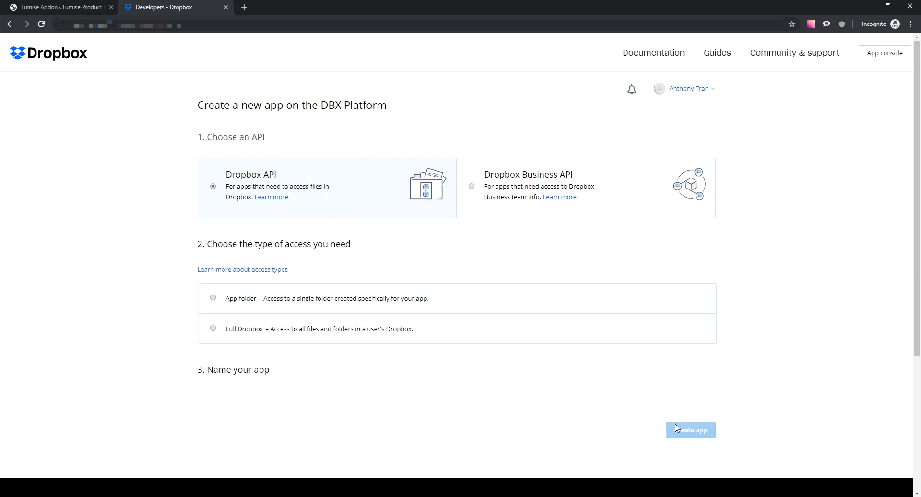
left_click(294, 329)
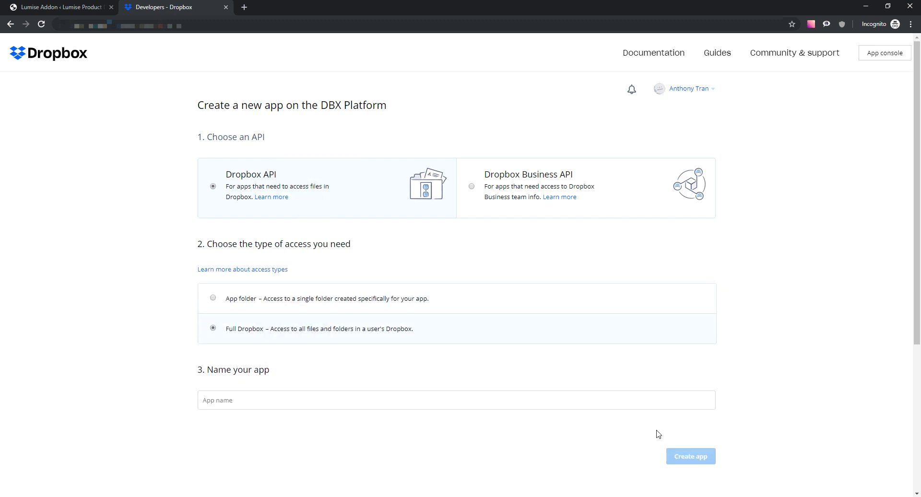
- Name the app Testlumise after 'Test' proves taken, and create it
left_click(555, 405)
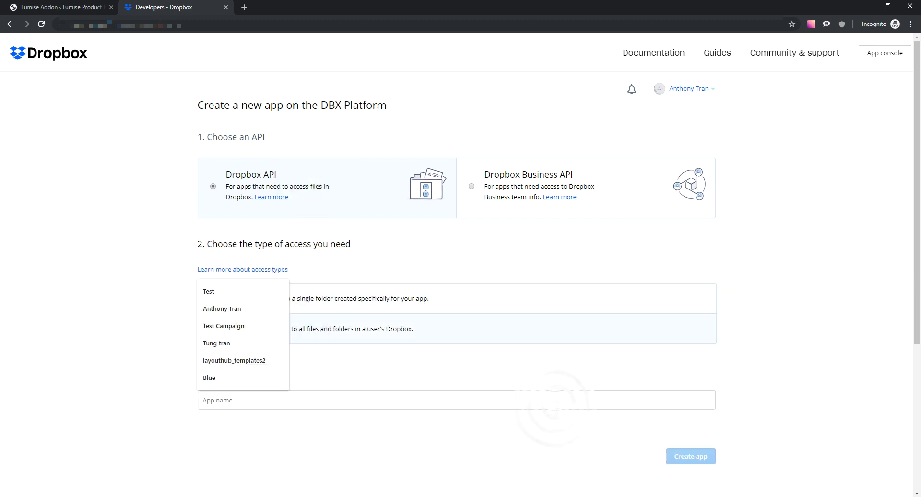
type("Test")
left_click(543, 435)
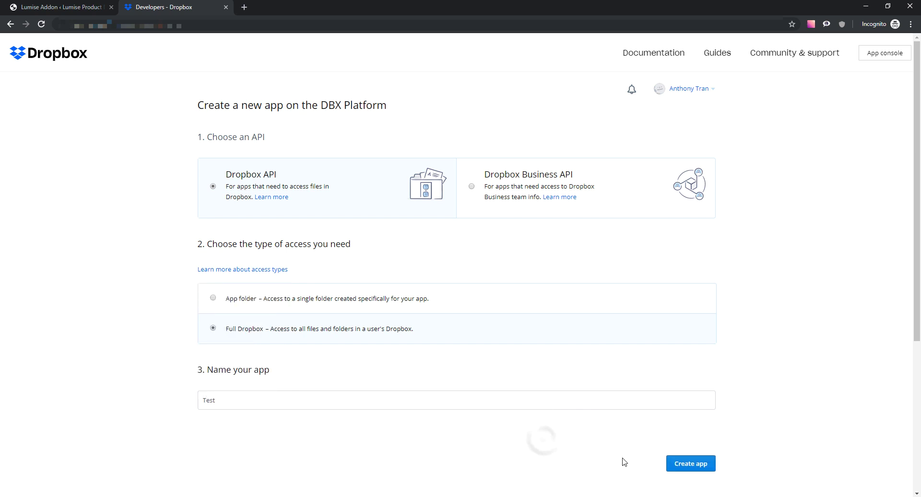
left_click(689, 464)
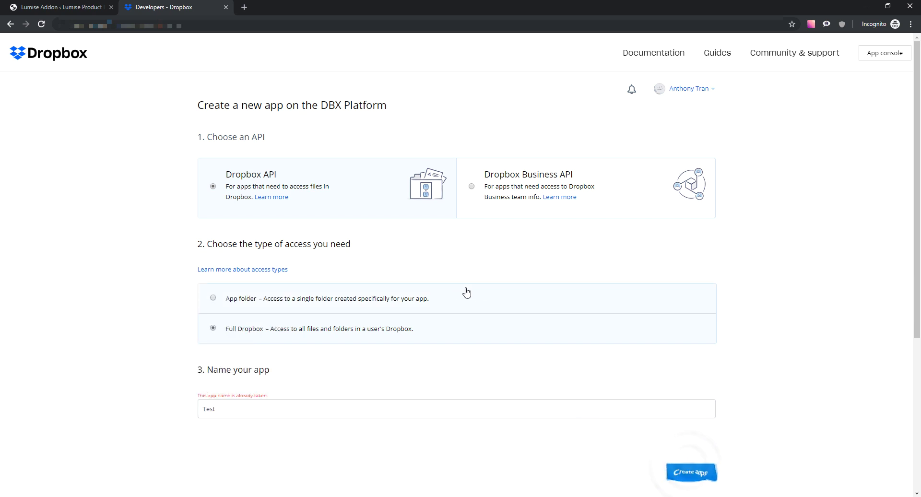
scroll(450, 286, "down", 1)
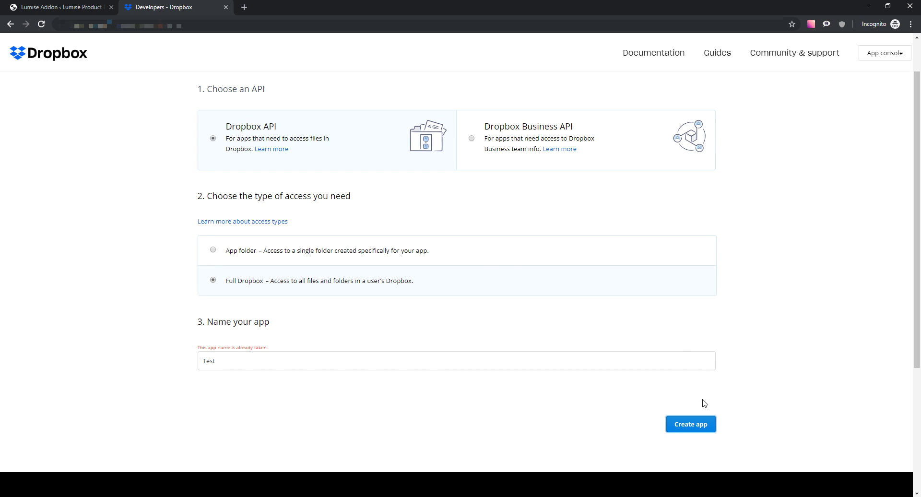
left_click(273, 360)
type("lumise")
left_click(698, 423)
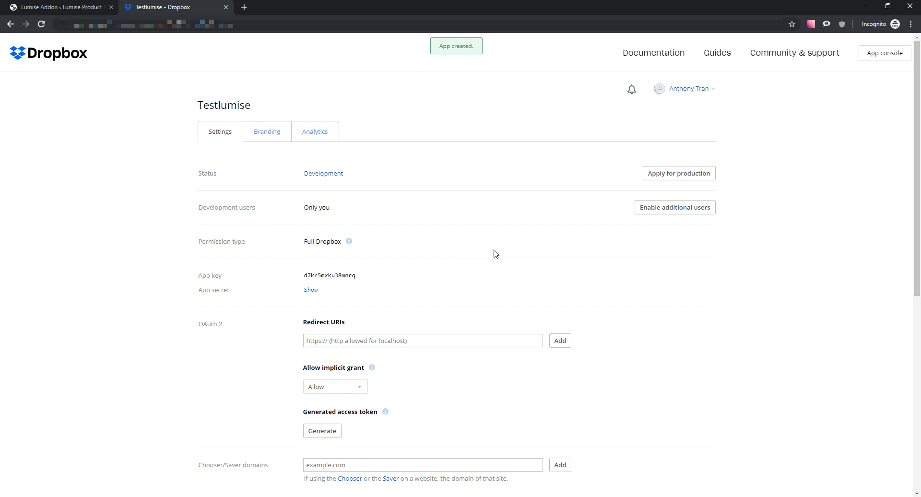
- Generate and copy the Testlumise access token, then return to Lumise's Dropbox Access Token field
scroll(556, 277, "down", 3)
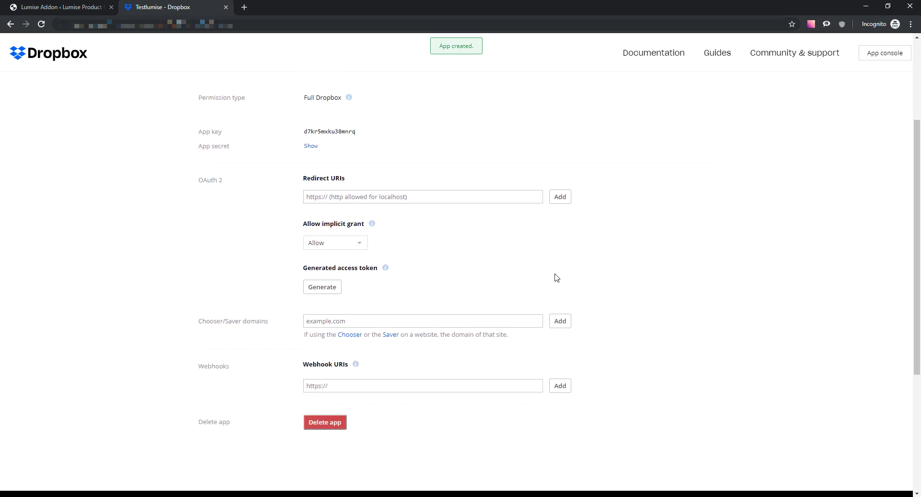
scroll(556, 278, "down", 1)
scroll(555, 277, "up", 1)
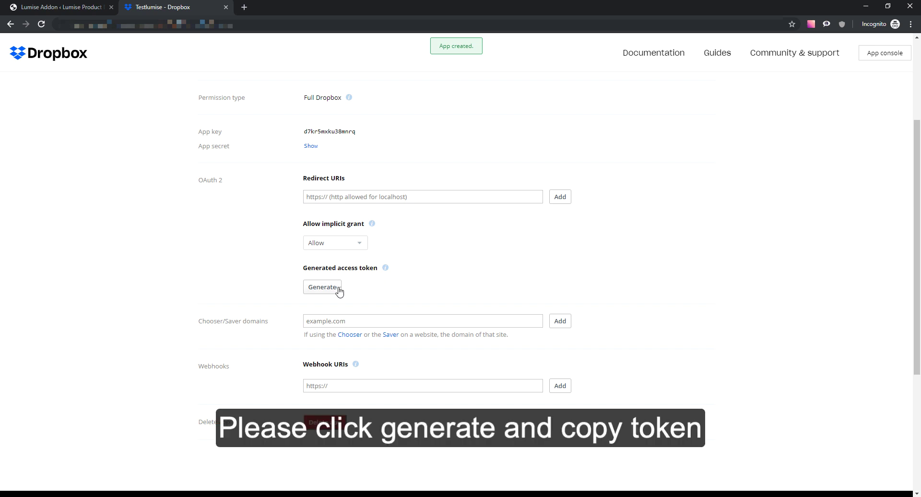
left_click(339, 289)
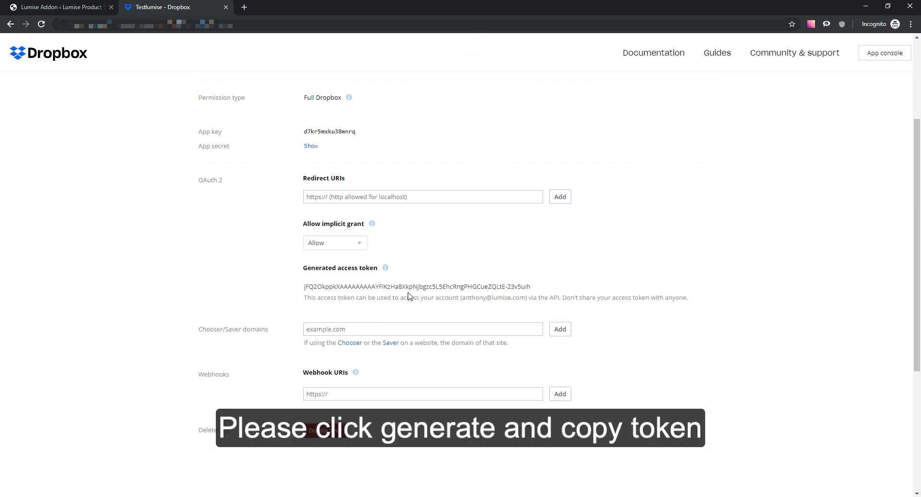
triple_click(512, 287)
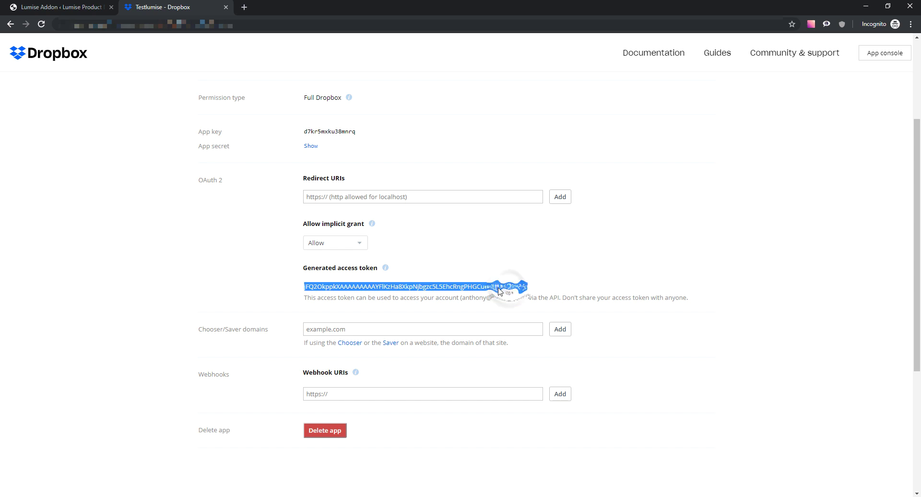
right_click(429, 289)
left_click(452, 294)
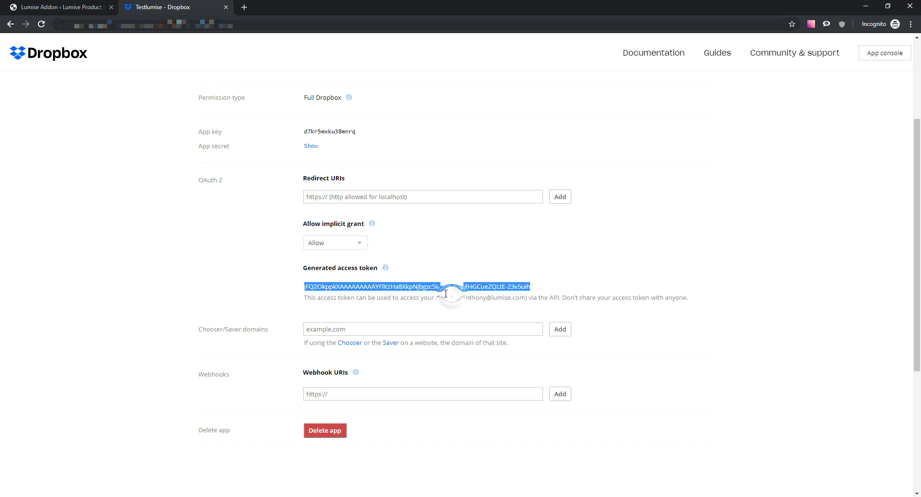
left_click(62, 6)
left_click(365, 188)
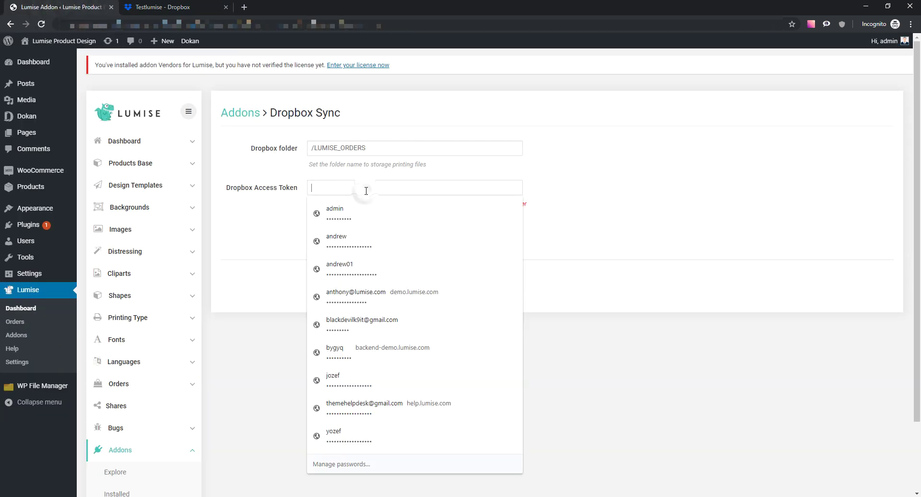
- Paste the access token, test it, save the Dropbox Sync settings and test again
right_click(365, 191)
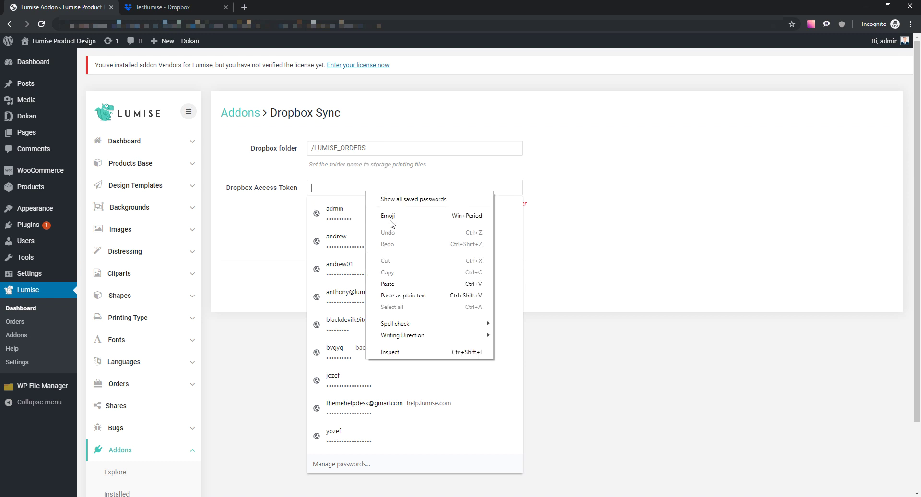
left_click(398, 283)
left_click(566, 266)
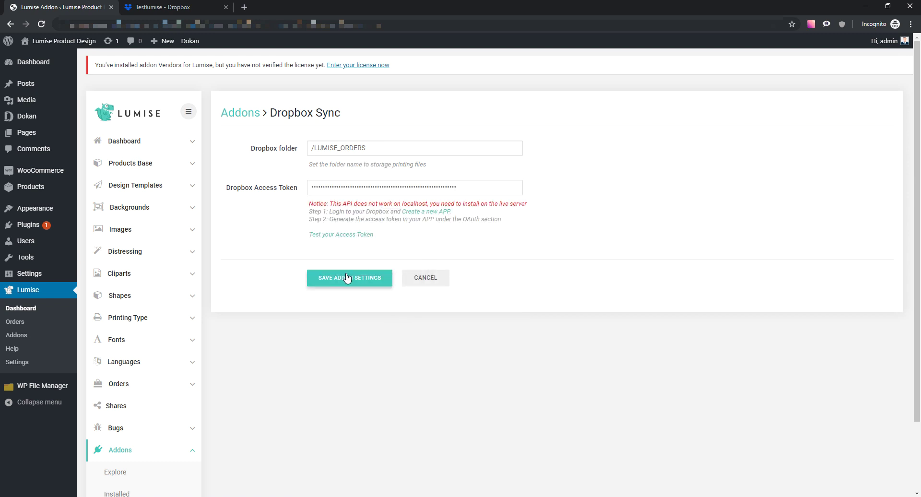
left_click(358, 235)
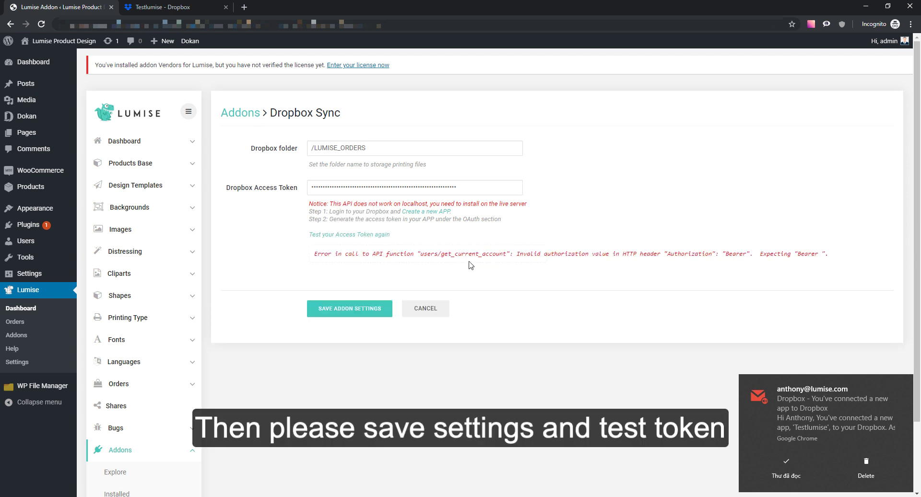
left_click(903, 383)
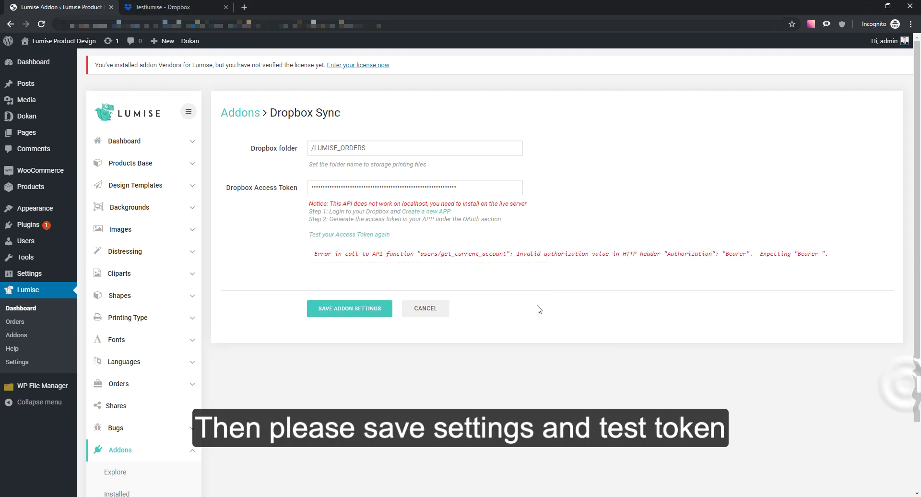
left_click(370, 309)
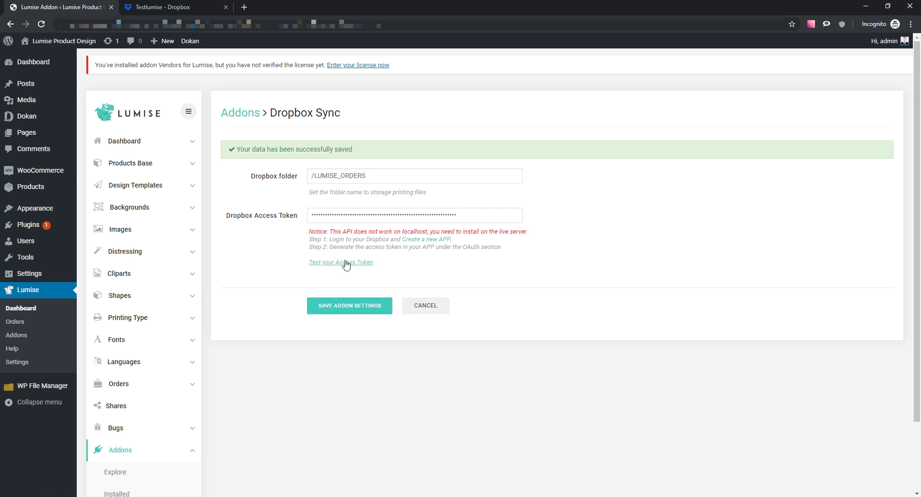
left_click(344, 261)
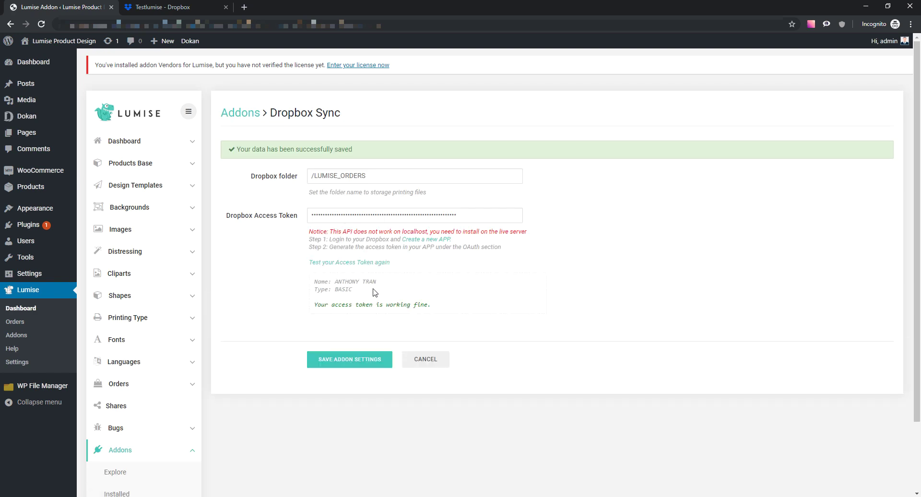
mouse_move(315, 282)
left_mouse_down()
mouse_move(439, 310)
mouse_move(321, 281)
left_mouse_up()
left_click(375, 319)
left_click(284, 287)
- Open the Design Editor page on the site from the Pages list
middle_click(48, 178)
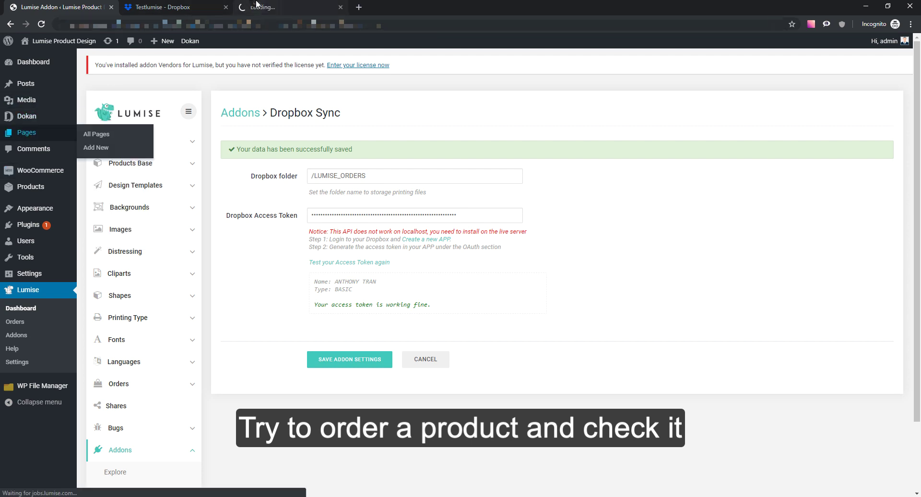
left_click(241, 6)
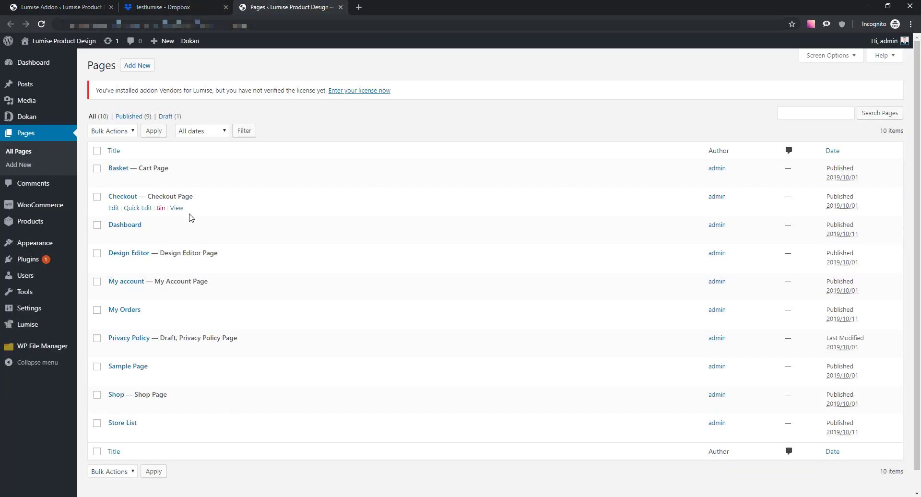
left_click(177, 265)
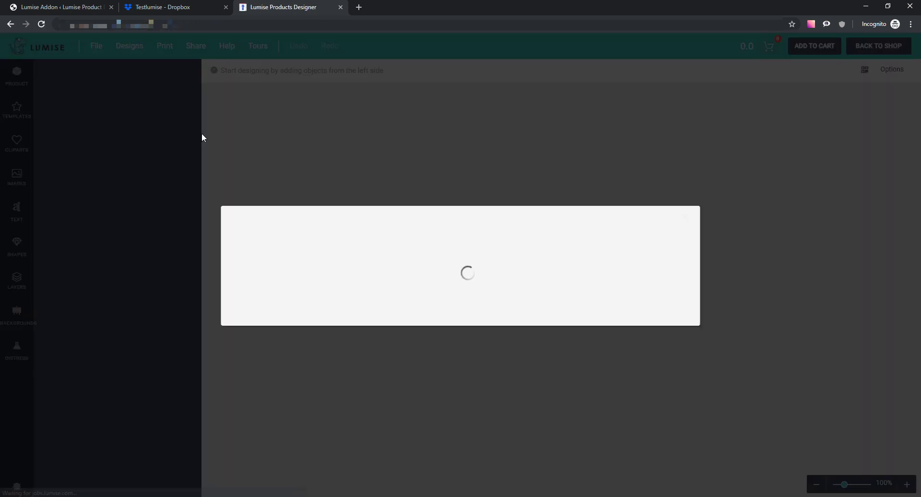
- Place the hash clipart slightly higher on the Test t-shirt's chest and add it to the cart
mouse_move(414, 228)
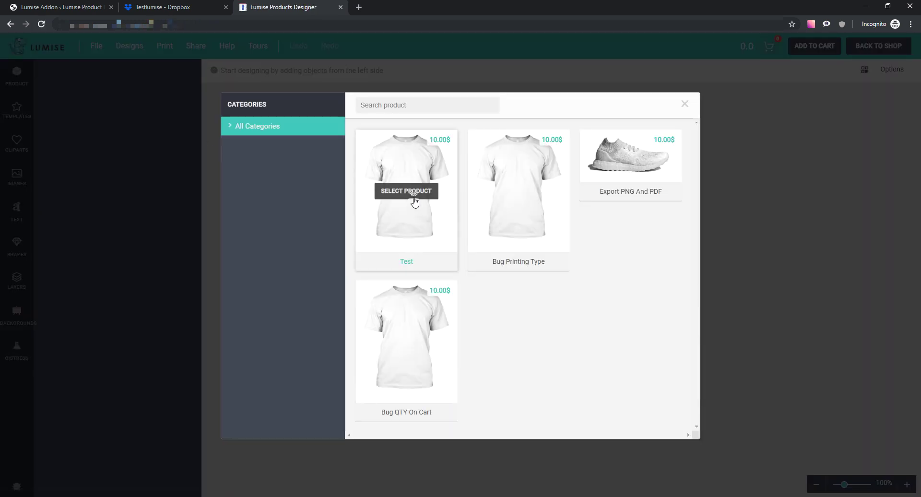
left_click(415, 202)
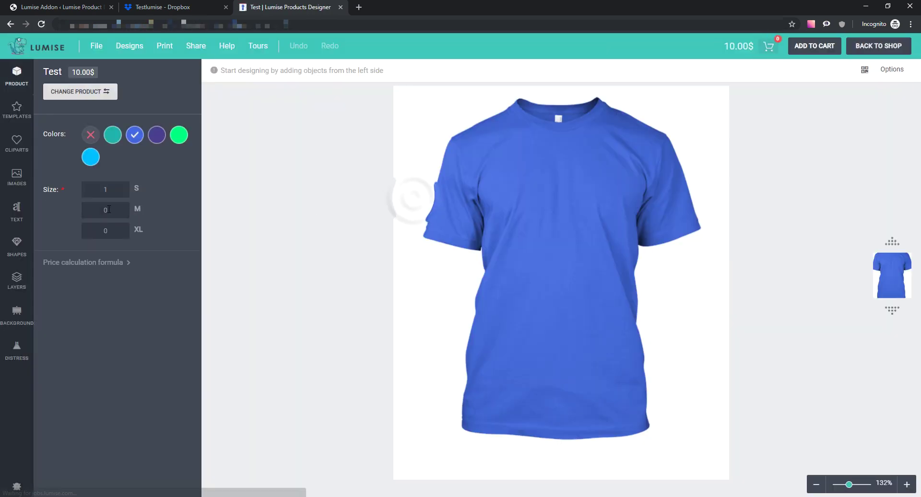
left_click(17, 153)
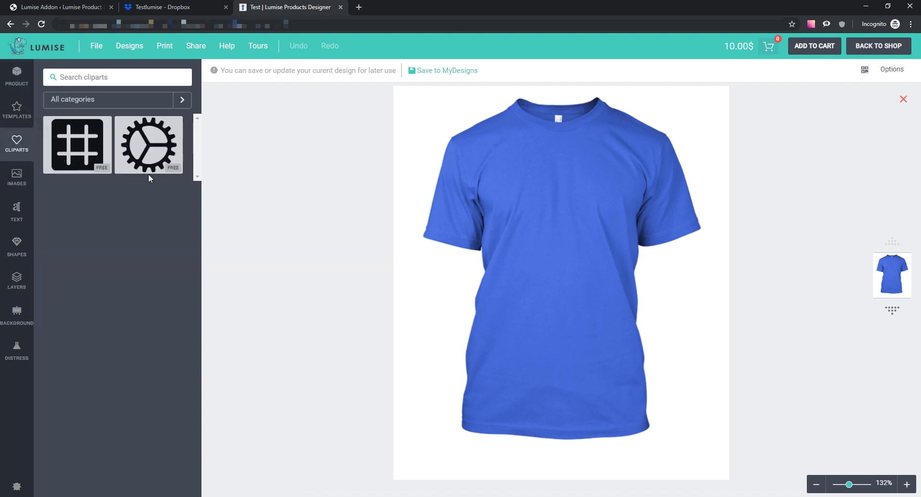
left_click(143, 155)
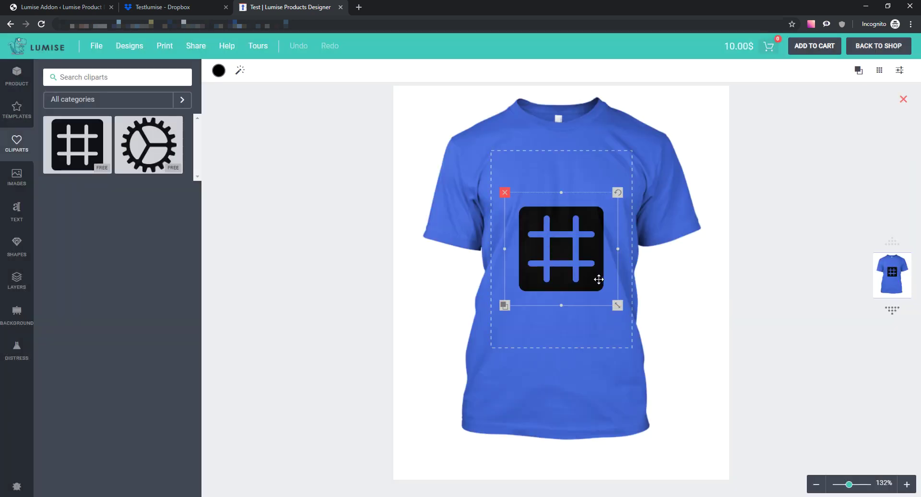
left_click_drag(577, 229, 579, 215)
left_click(797, 173)
left_click(813, 46)
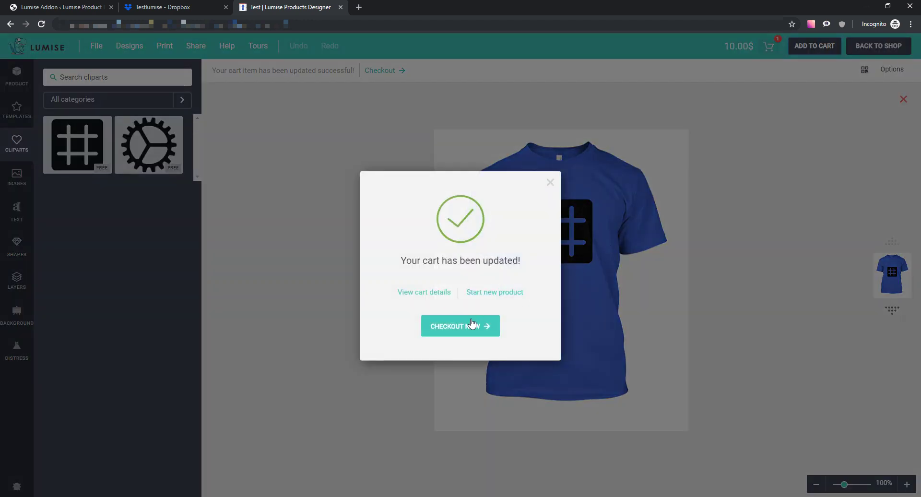
- Accept the terms, proceed to checkout and place the $10.00 Test shirt order with cash on delivery
left_click(469, 323)
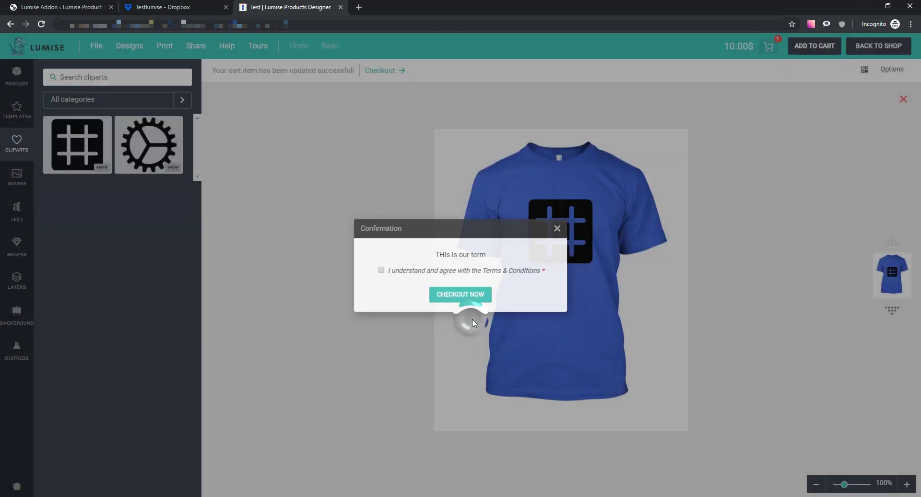
left_click(430, 271)
left_click(451, 297)
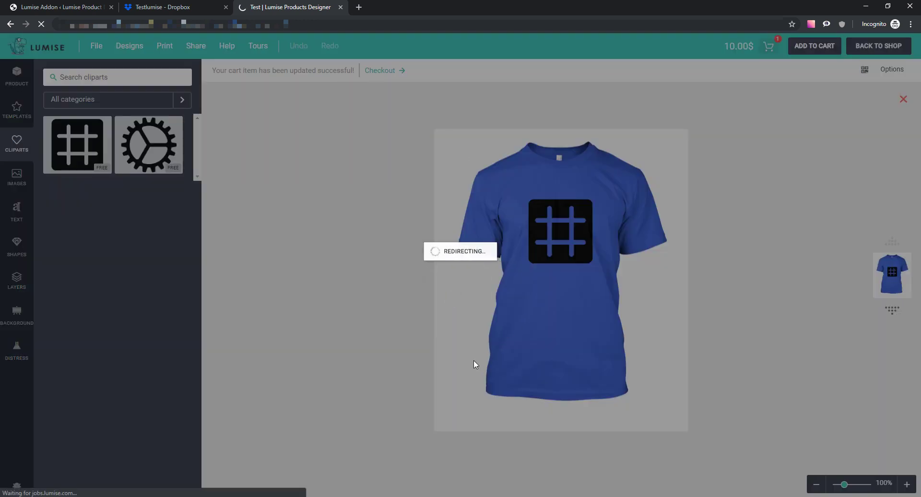
scroll(484, 290, "down", 3)
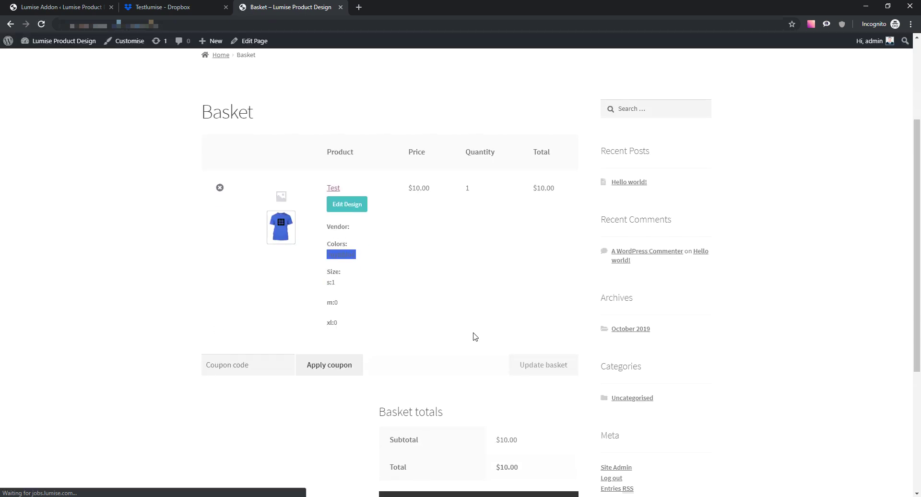
scroll(475, 355, "down", 3)
left_click(481, 372)
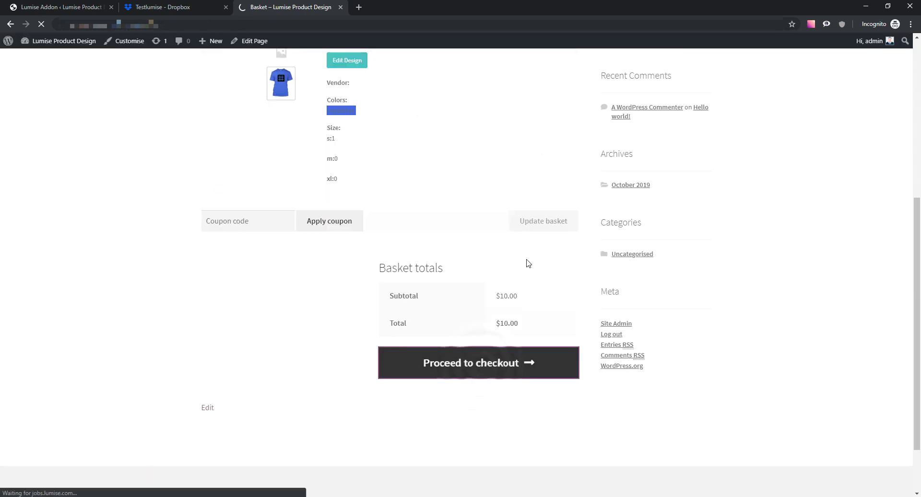
scroll(341, 307, "down", 3)
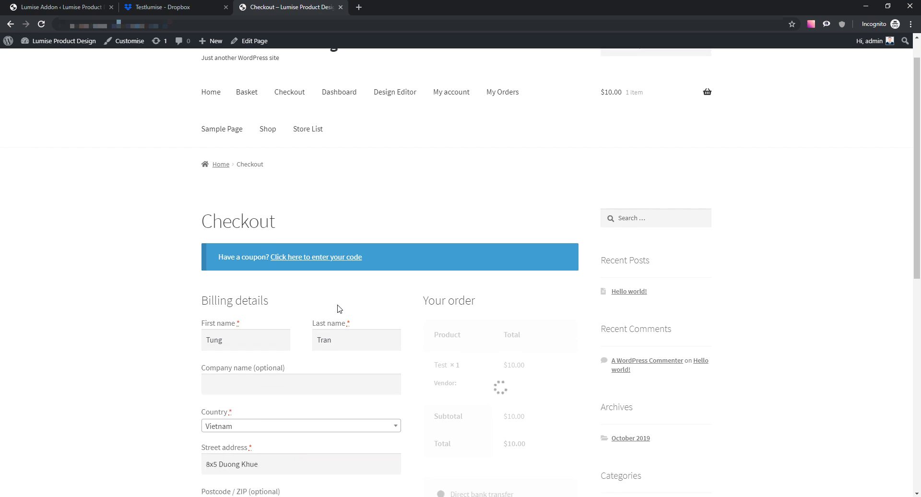
scroll(369, 301, "down", 4)
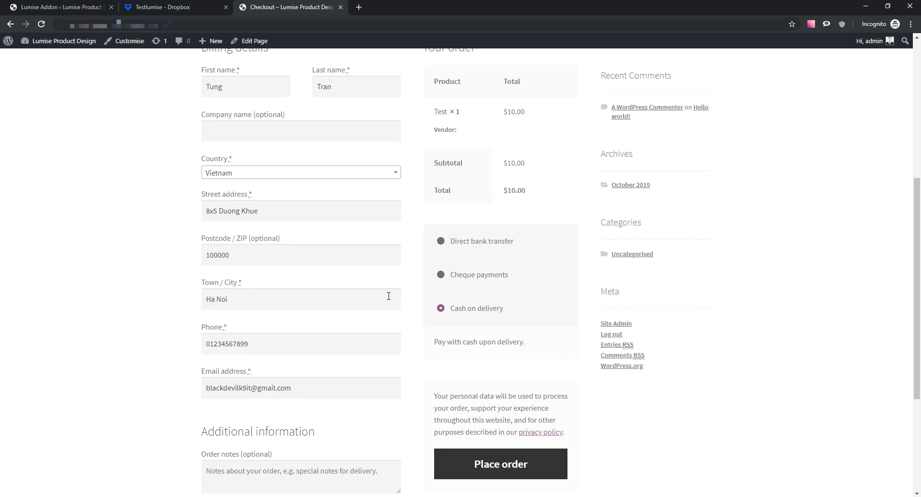
left_click(501, 420)
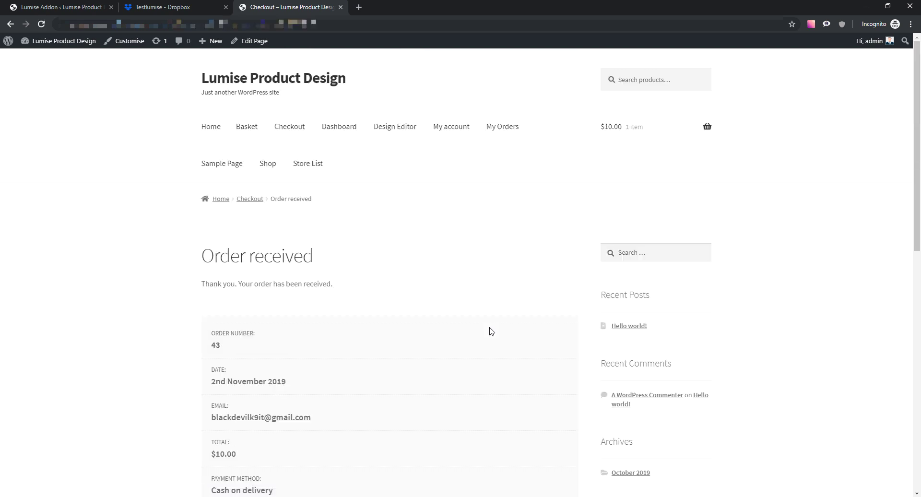
scroll(455, 345, "down", 9)
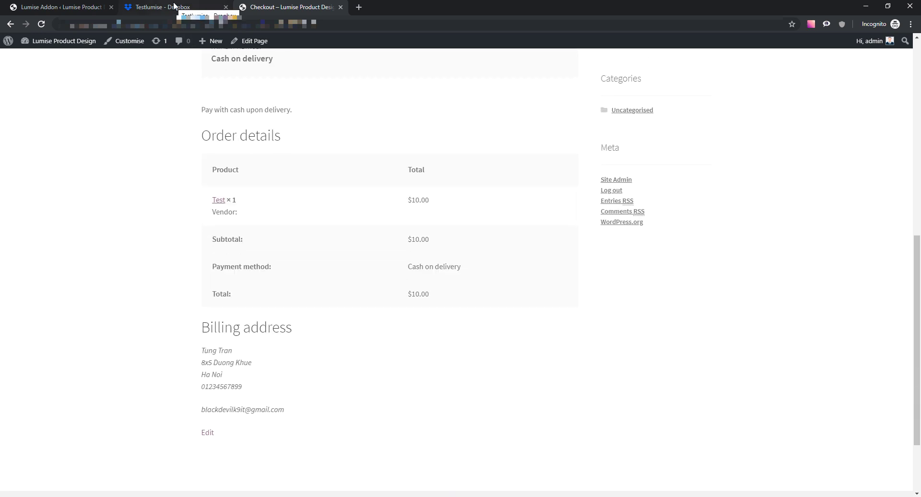
- Load dropbox.com and open the LUMISE_ORDERS folder in its own tab
left_click(174, 6)
scroll(280, 158, "up", 2)
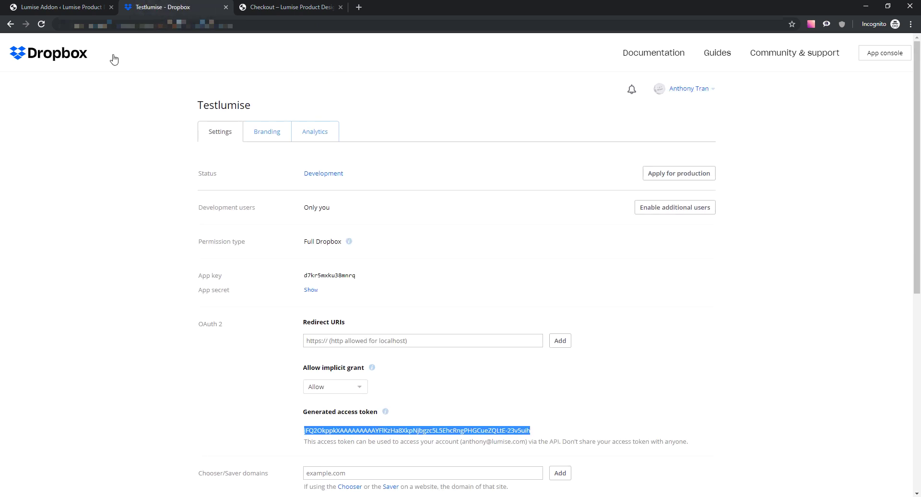
left_click(259, 24)
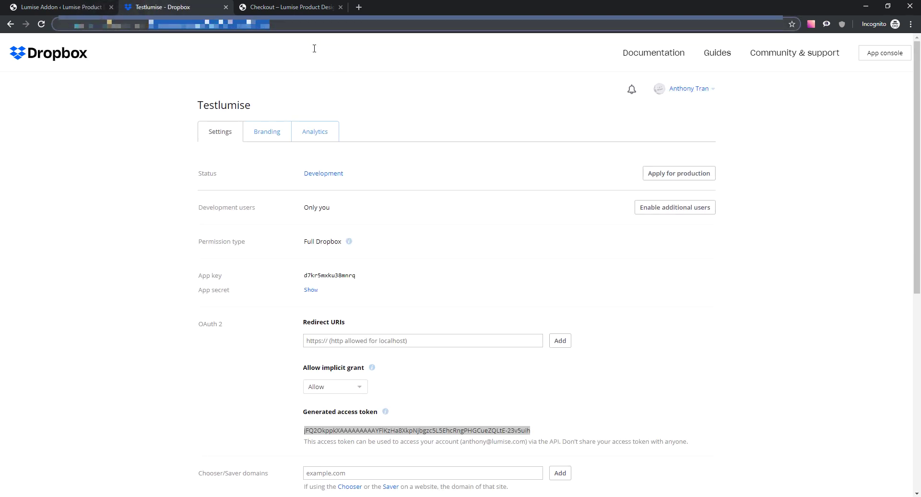
type("dropbox.com")
key("Return")
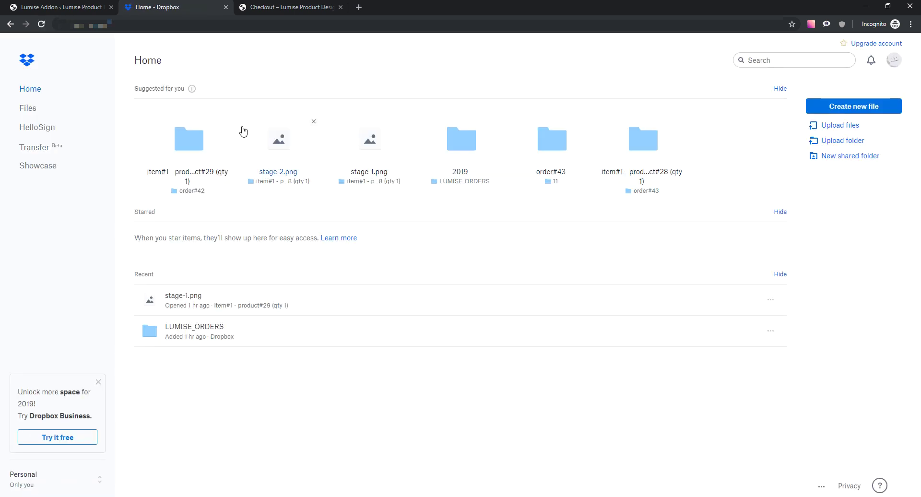
left_click(254, 335)
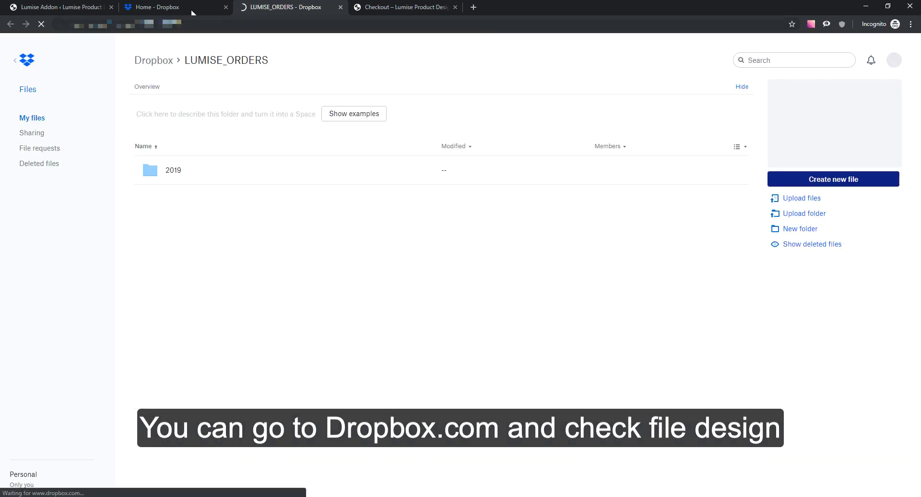
middle_click(193, 9)
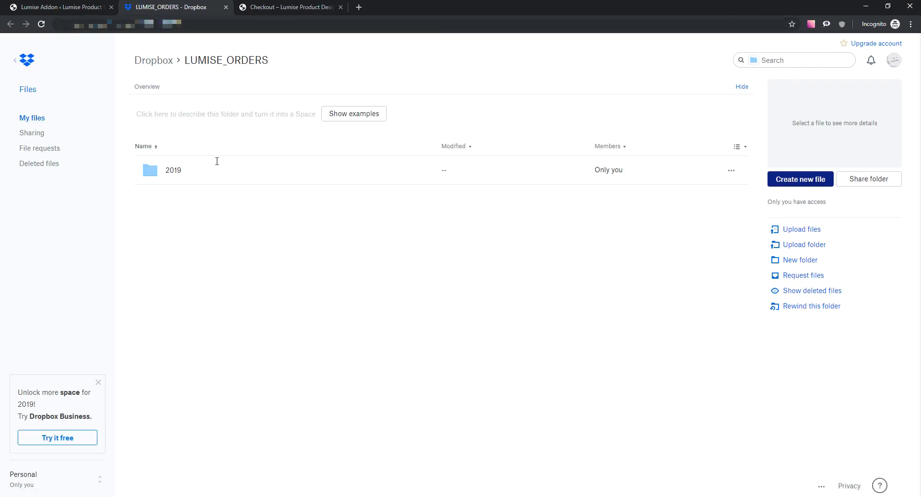
- Open the 2019 > 11 folders and check the order number on the confirmation page
double_click(234, 176)
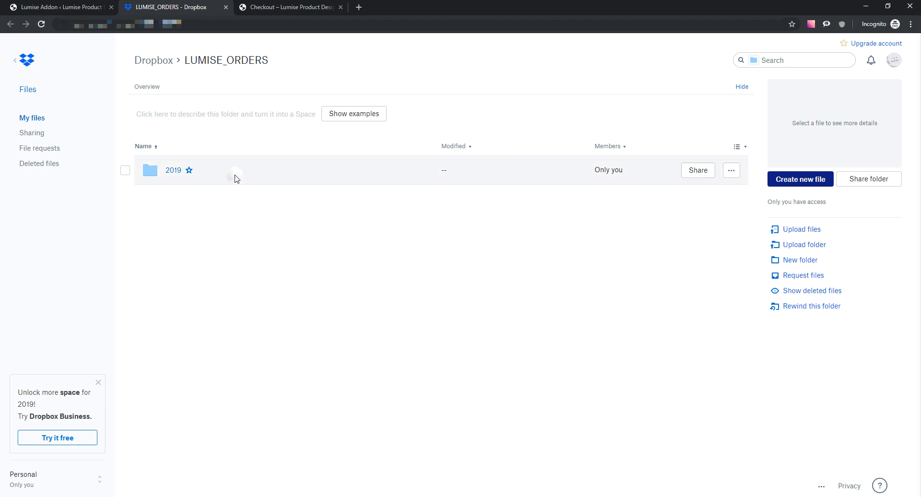
double_click(257, 178)
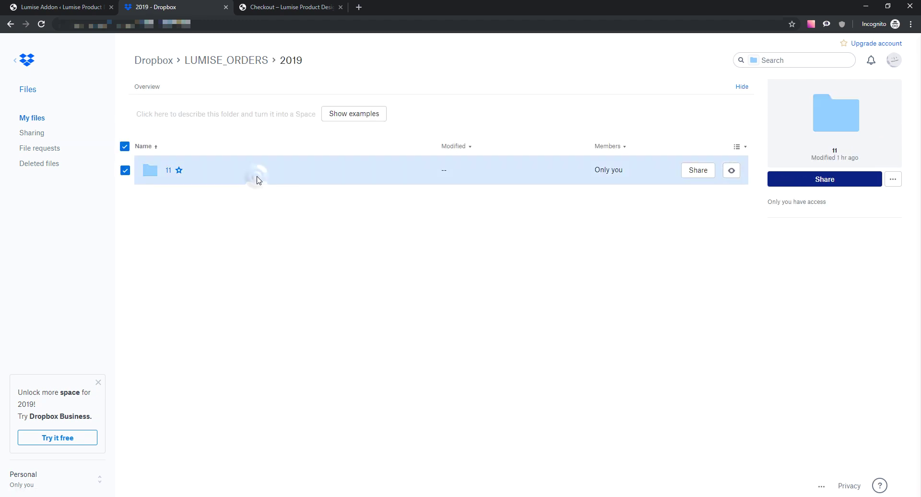
left_click(272, 3)
scroll(252, 239, "up", 3)
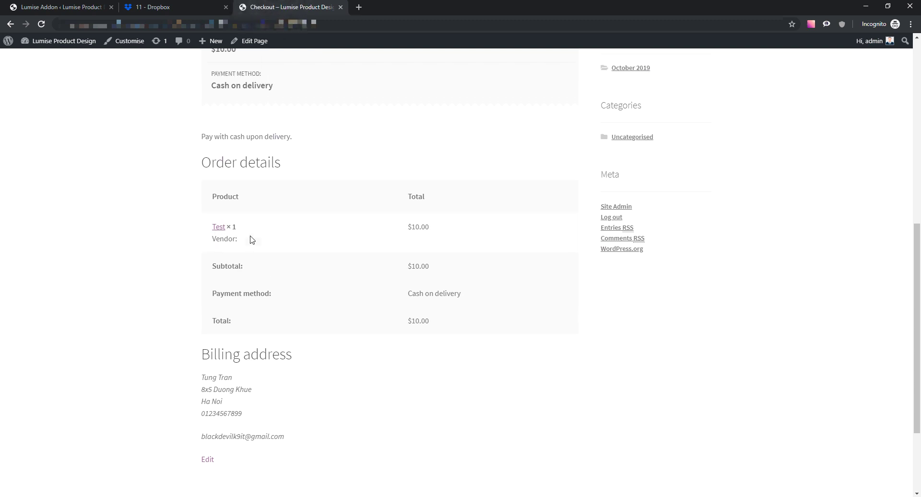
scroll(252, 239, "up", 5)
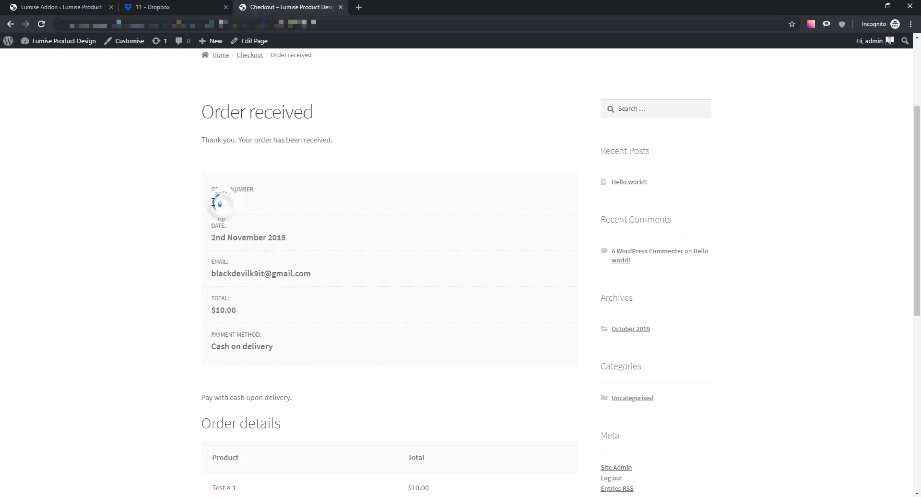
double_click(213, 201)
left_click(187, 8)
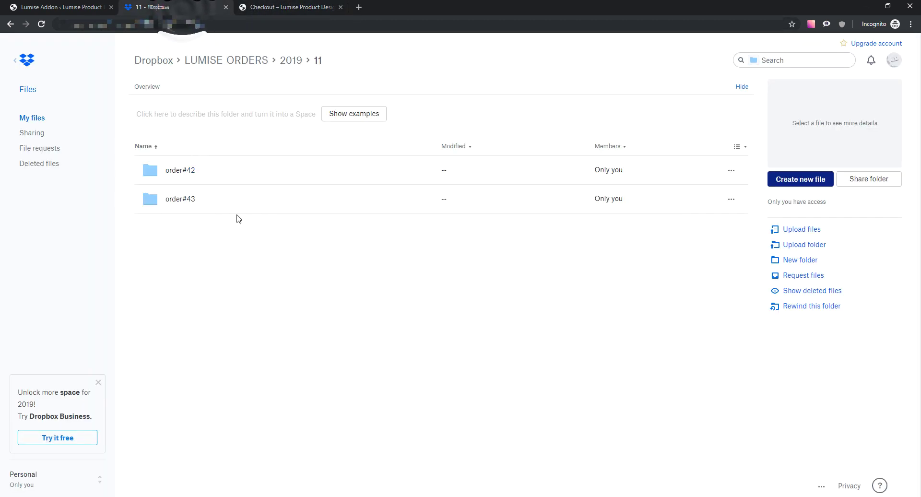
- In order#43's item#1 - product#28 (qty 1) folder, preview stage-1.png, then stage-2.png
double_click(244, 201)
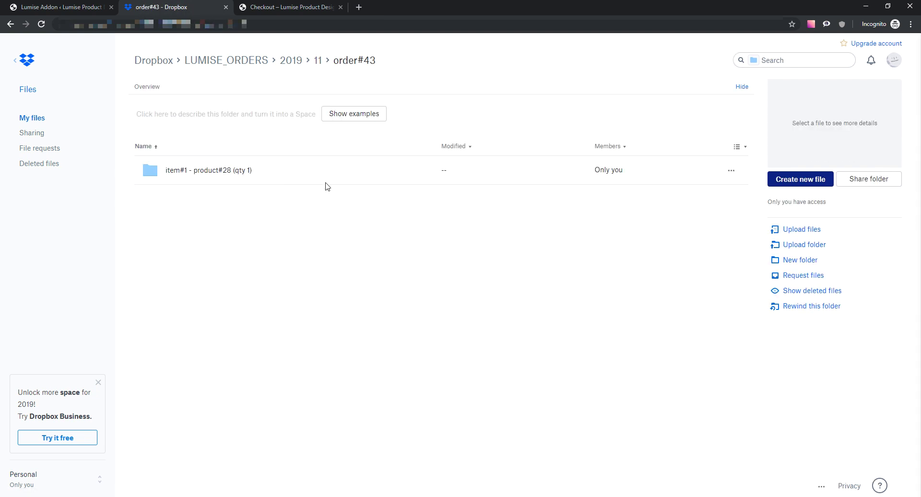
double_click(324, 176)
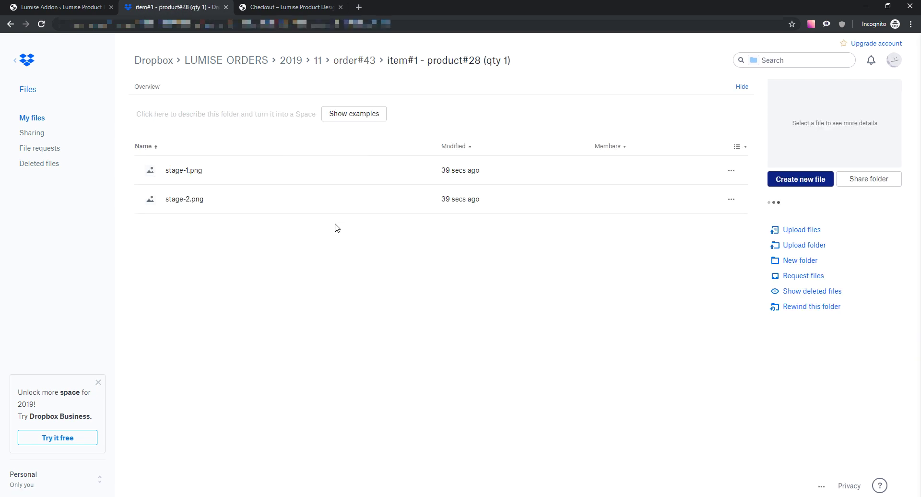
left_click(314, 173)
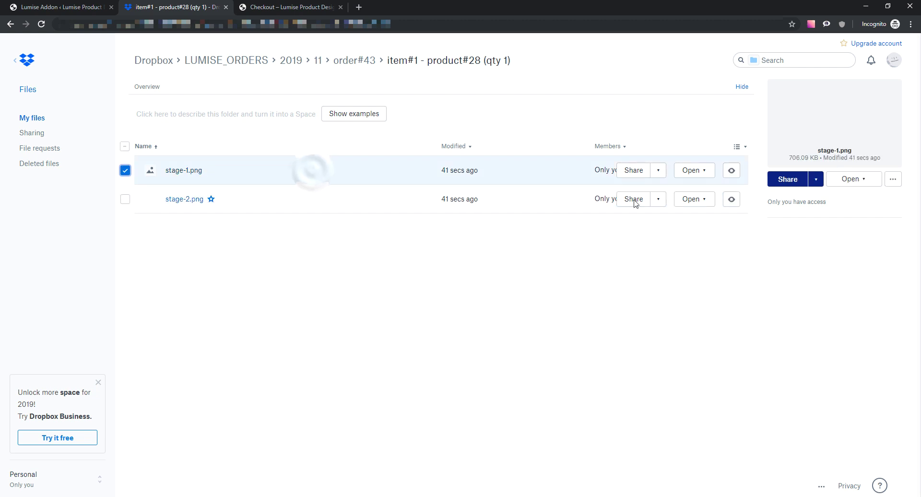
left_click(336, 173)
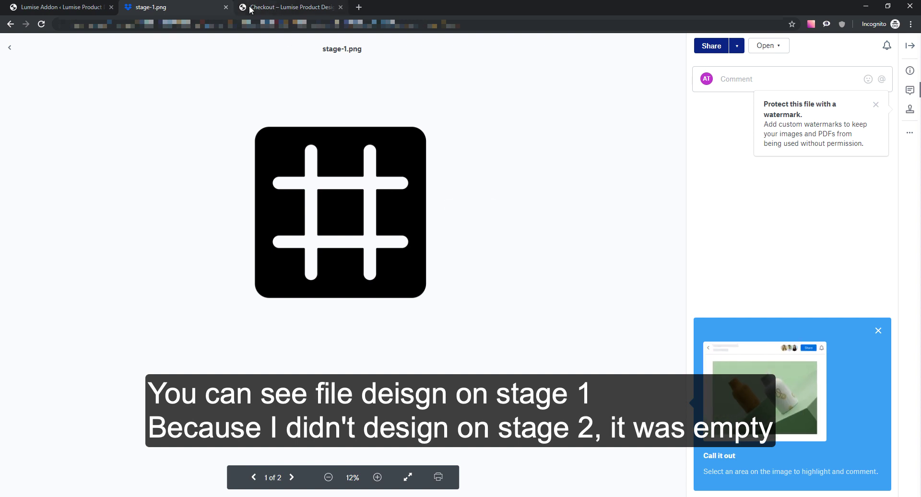
left_click(11, 49)
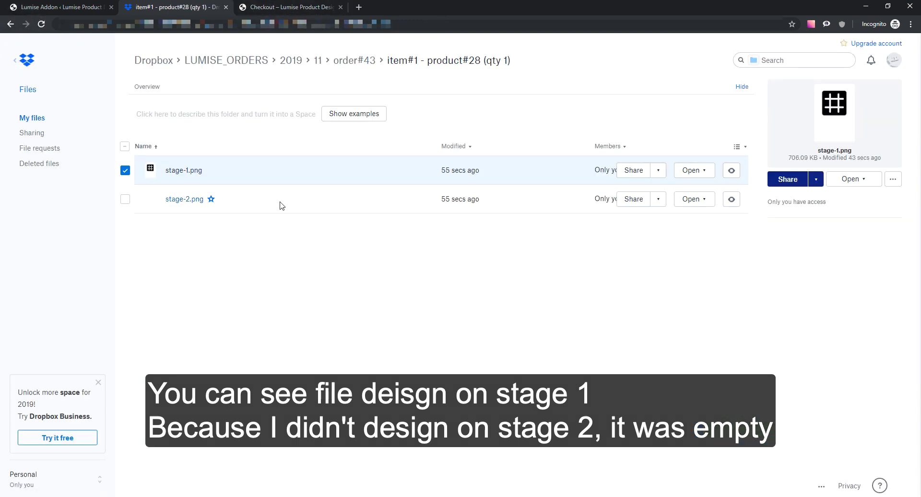
double_click(280, 205)
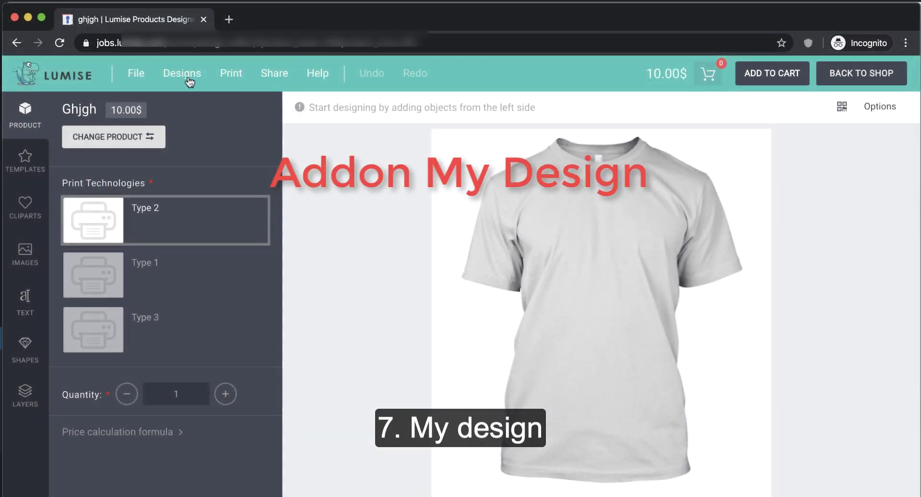
- Log in to My designs with the saved admin credentials, then close the window
left_click(187, 79)
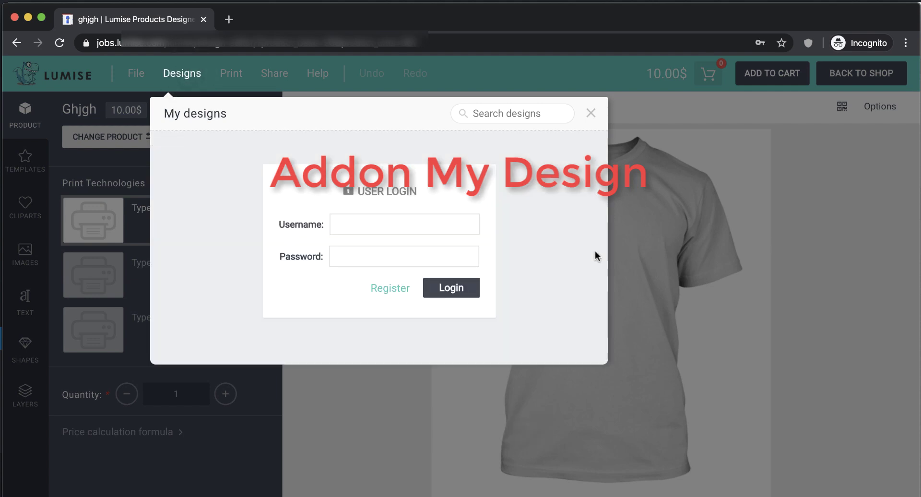
left_click(414, 227)
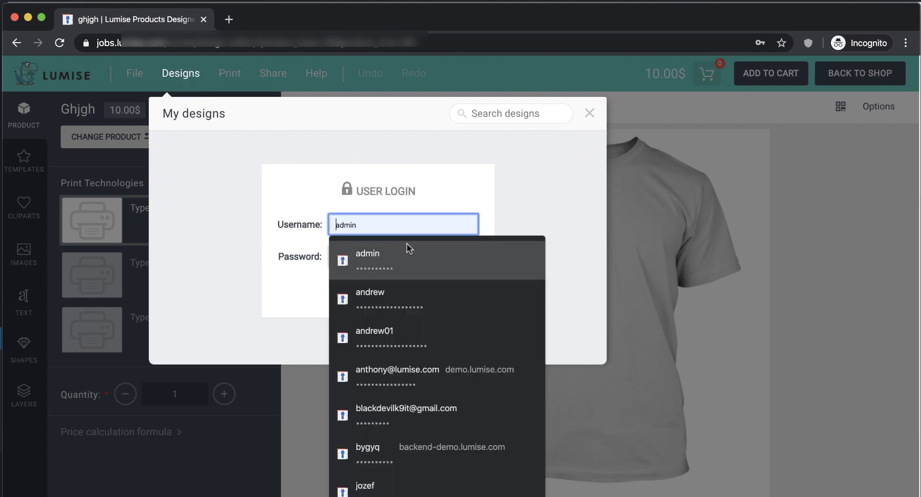
left_click(405, 245)
left_click(459, 289)
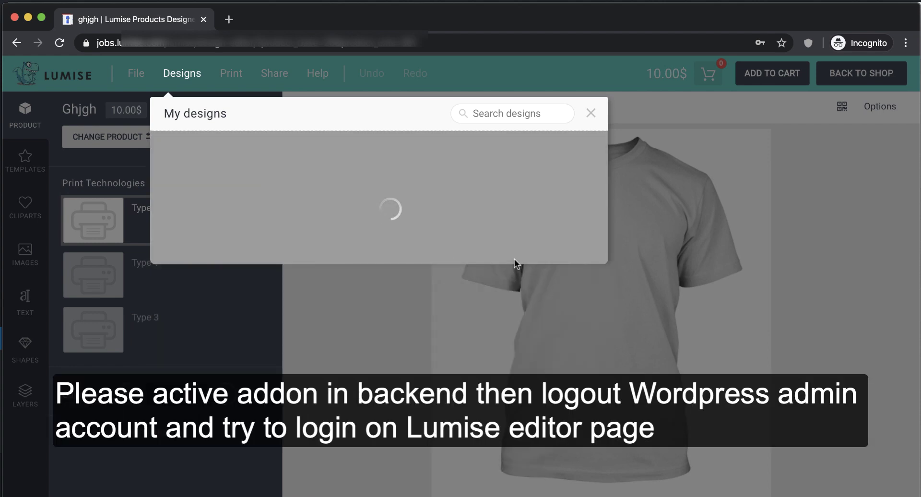
mouse_move(438, 194)
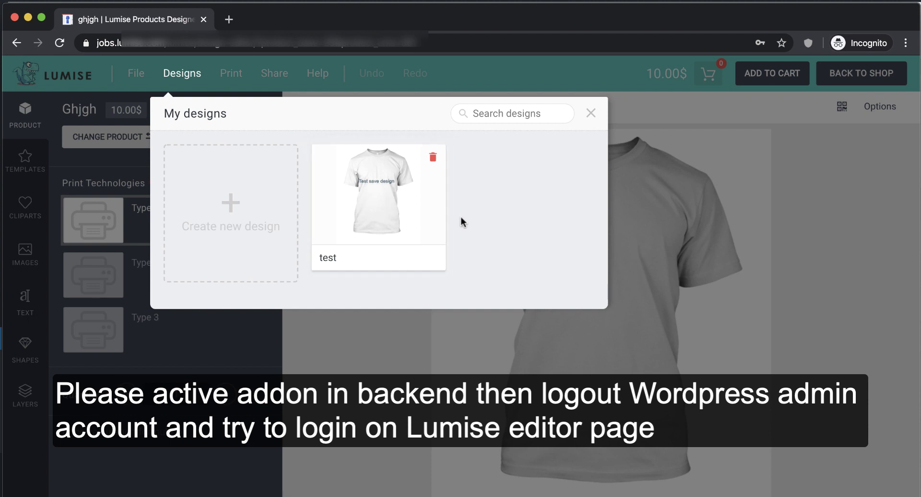
left_click(591, 115)
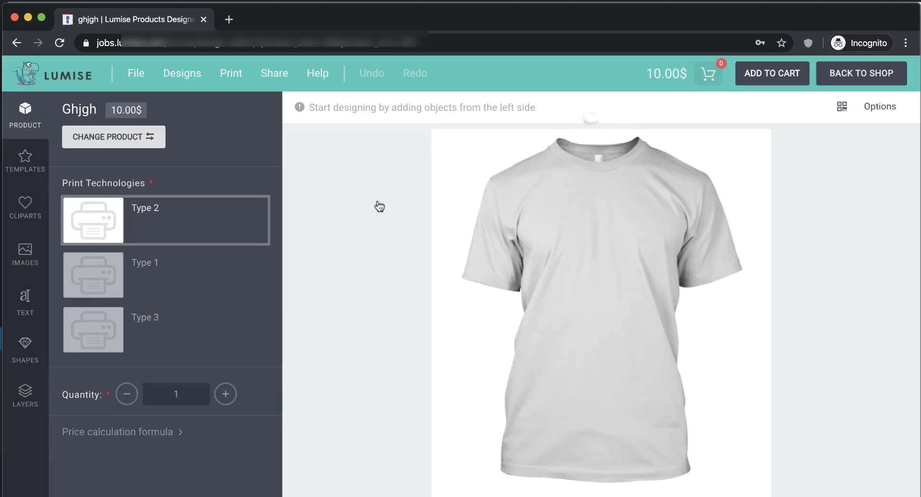
- Add a Baloo Bhaina text to the shirt reading 'test save design'
left_click(24, 299)
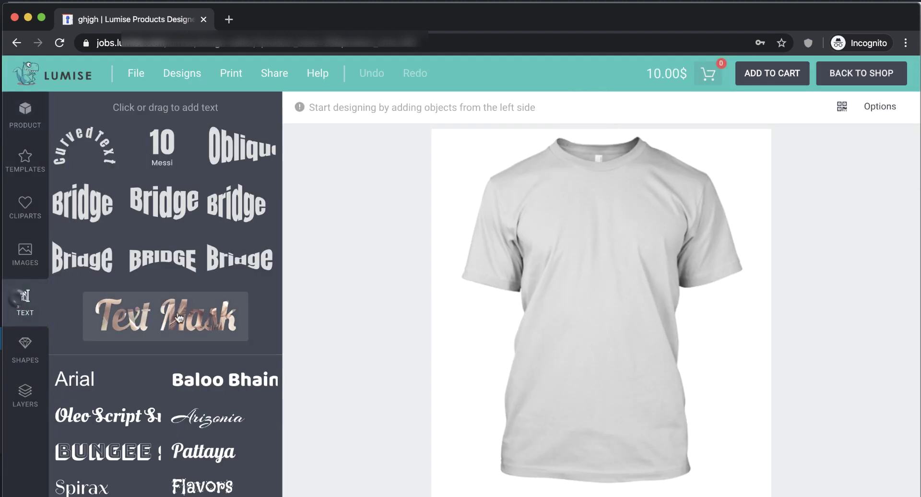
left_click(220, 389)
left_click_drag(306, 181, 254, 182)
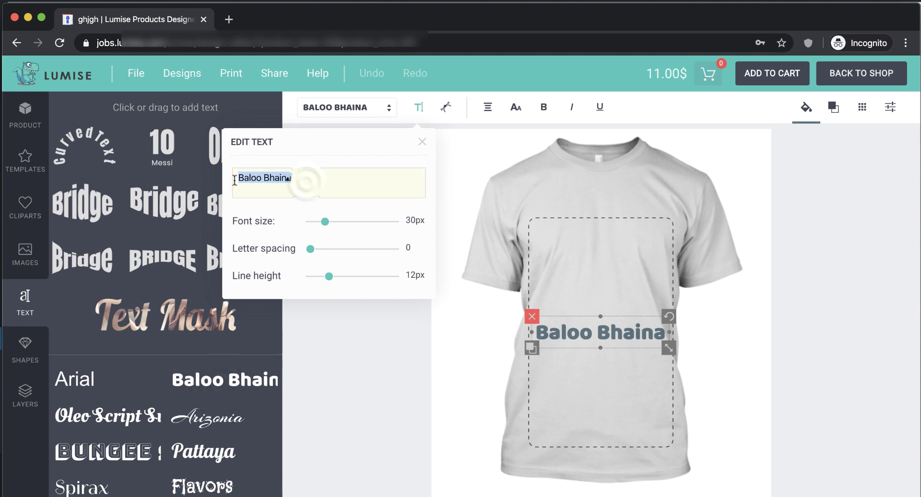
type("test sav")
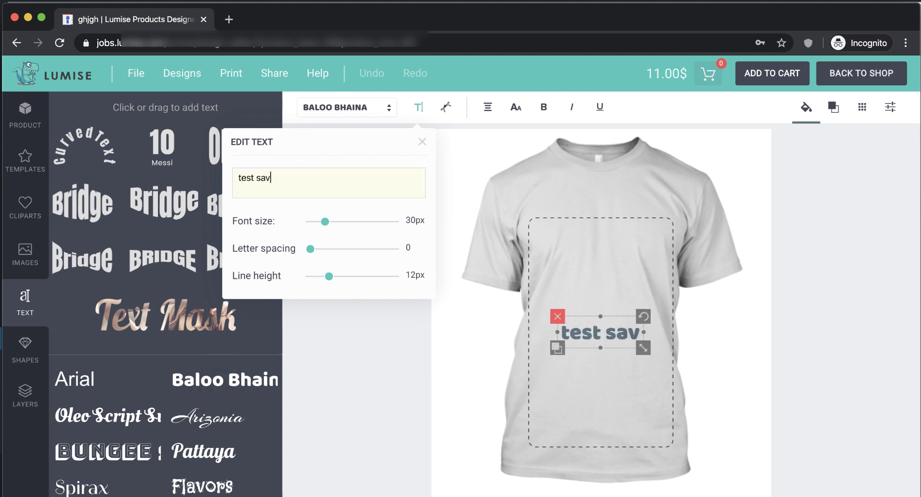
type("e design")
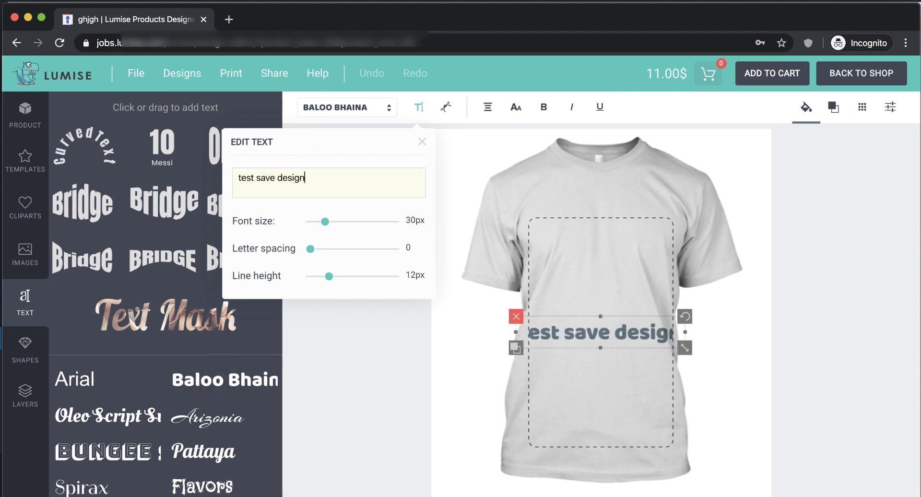
left_click(684, 347)
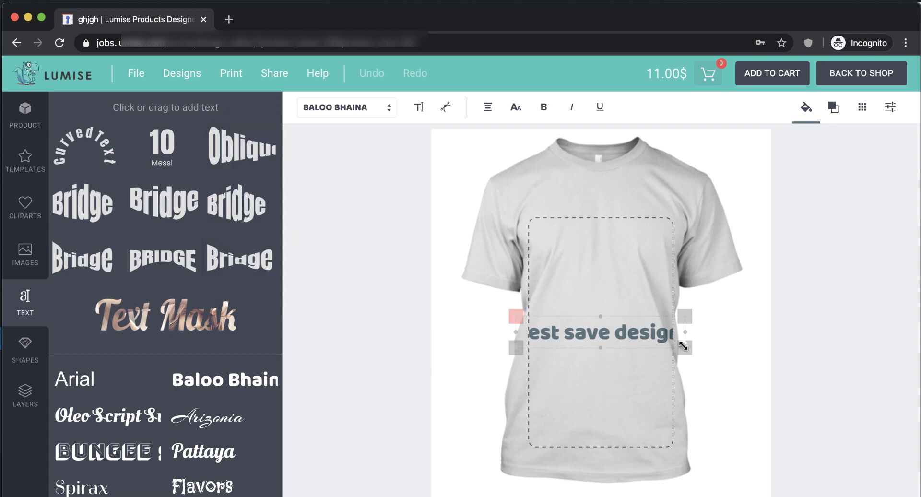
left_click(438, 267)
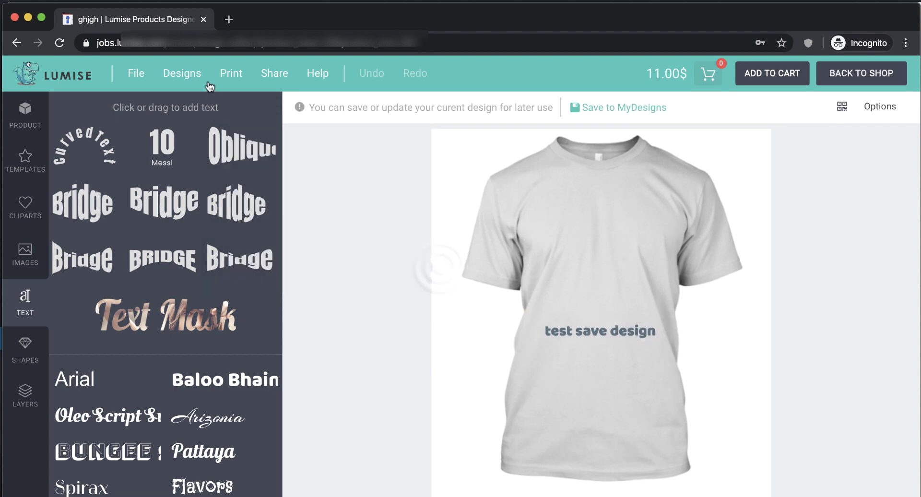
- Save the current design to My designs under the name 'test'
left_click(194, 82)
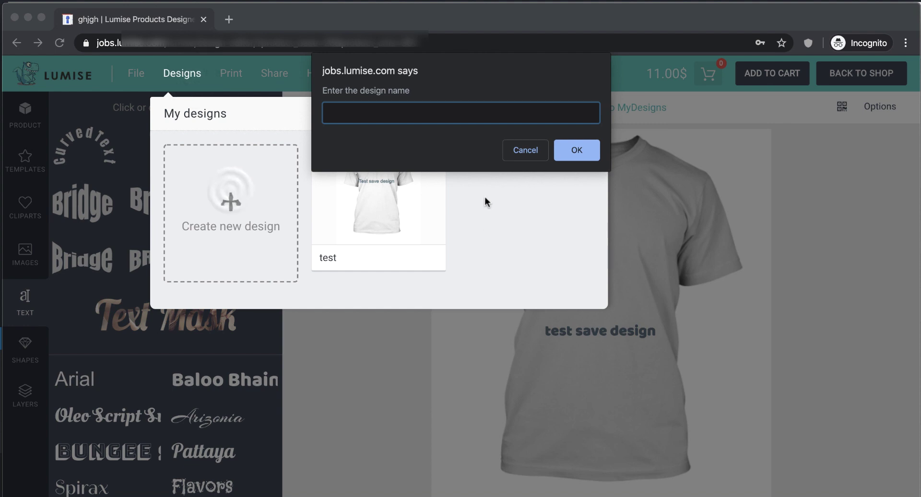
type("test")
left_click(565, 156)
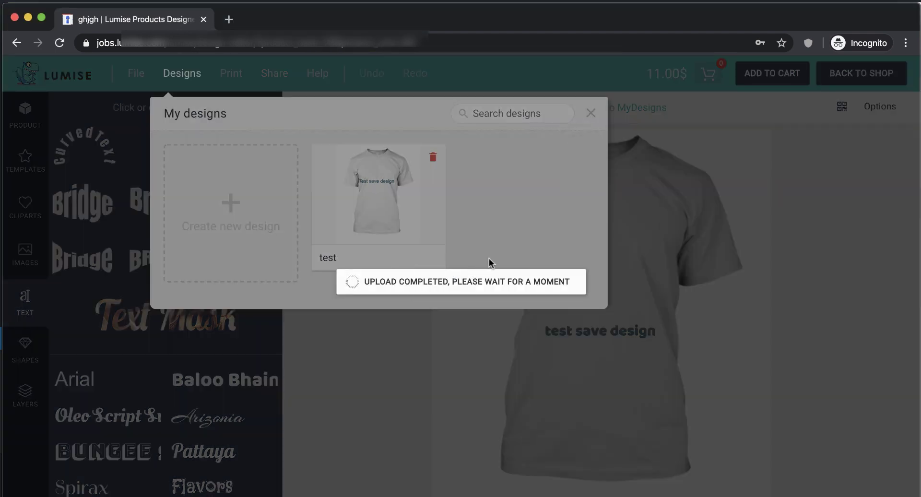